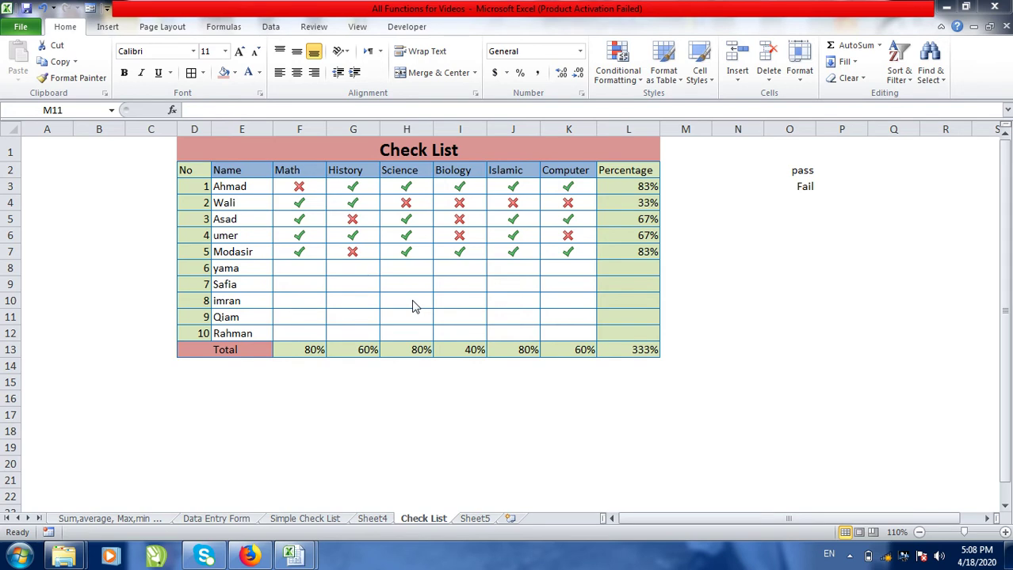
Step: Look over the Simple Check List sheet and return to the Check List sheet
{"action": "left_click", "coordinate": [303, 519]}
{"action": "left_click", "coordinate": [303, 519]}
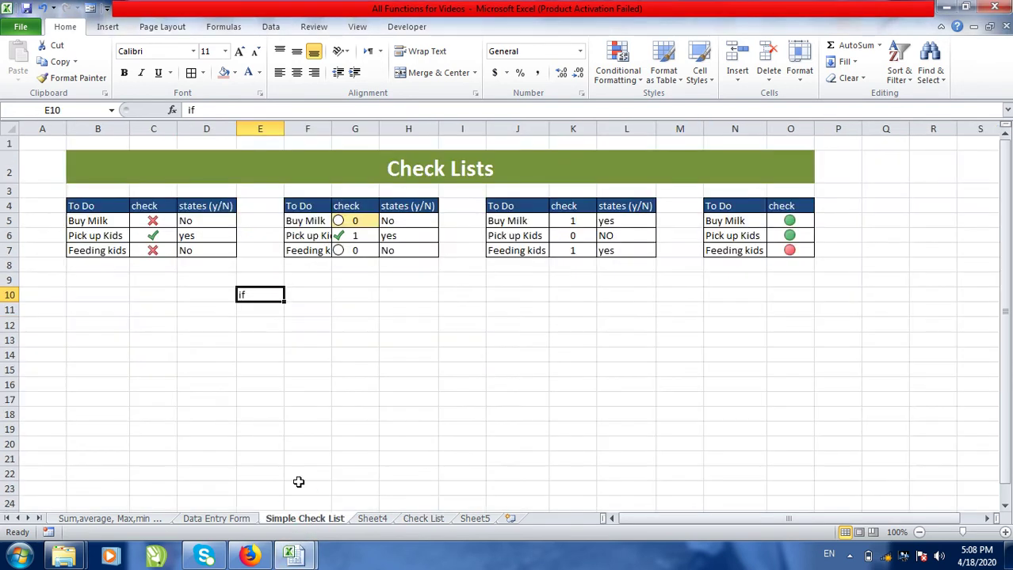
{"action": "left_click", "coordinate": [242, 323]}
{"action": "left_click", "coordinate": [249, 293]}
{"action": "left_click", "coordinate": [434, 521]}
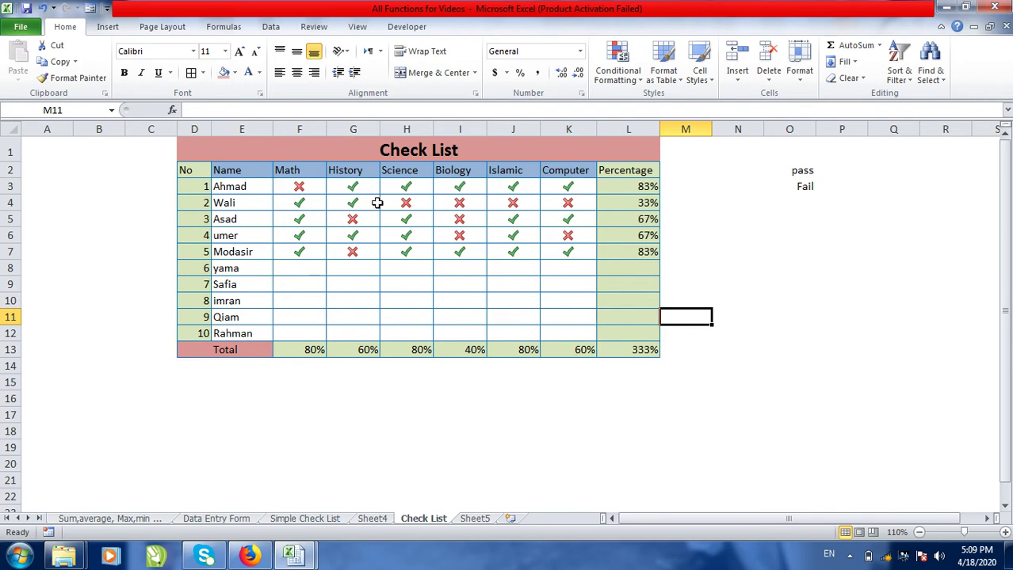
Step: Switch the first student's Math result in F3 to pass and back to Fail
{"action": "left_click", "coordinate": [302, 187]}
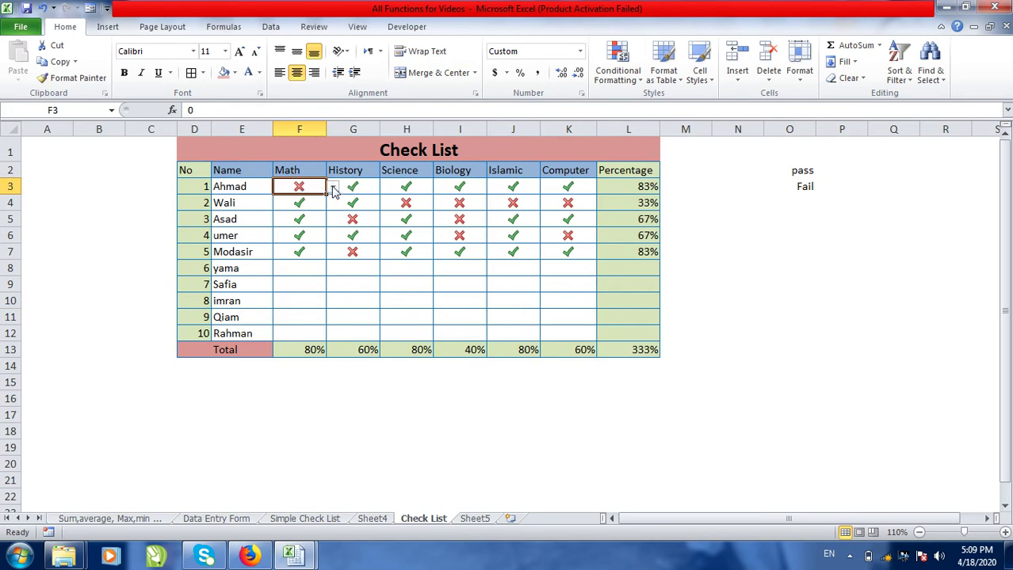
{"action": "left_click", "coordinate": [333, 187]}
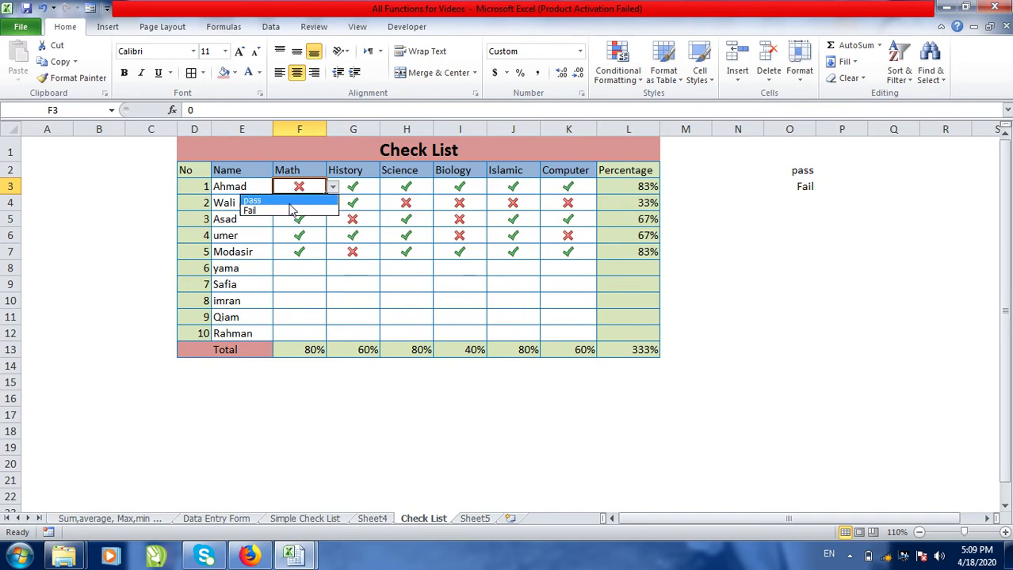
{"action": "left_click", "coordinate": [354, 186]}
{"action": "left_click", "coordinate": [332, 188]}
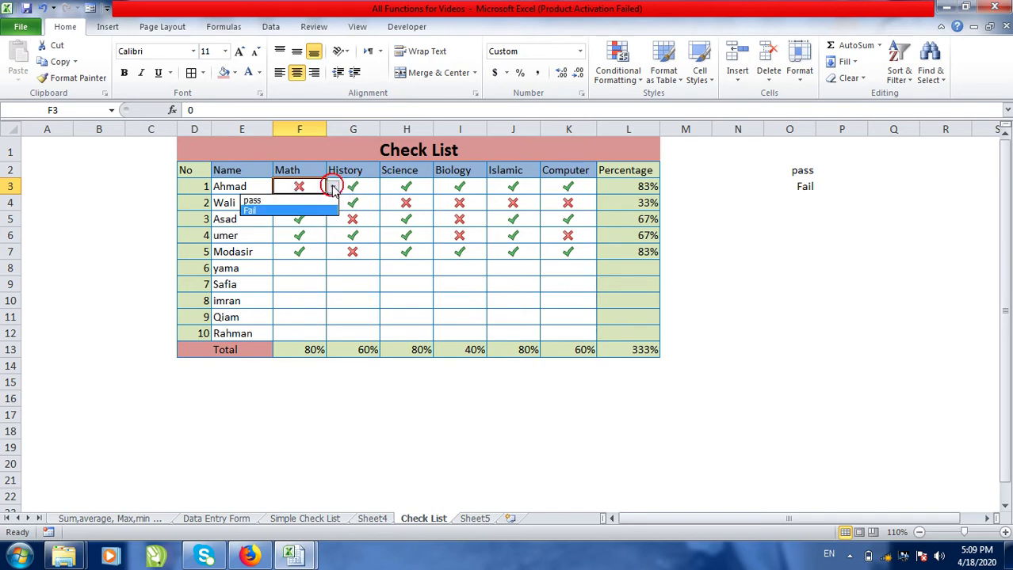
{"action": "left_click", "coordinate": [294, 202]}
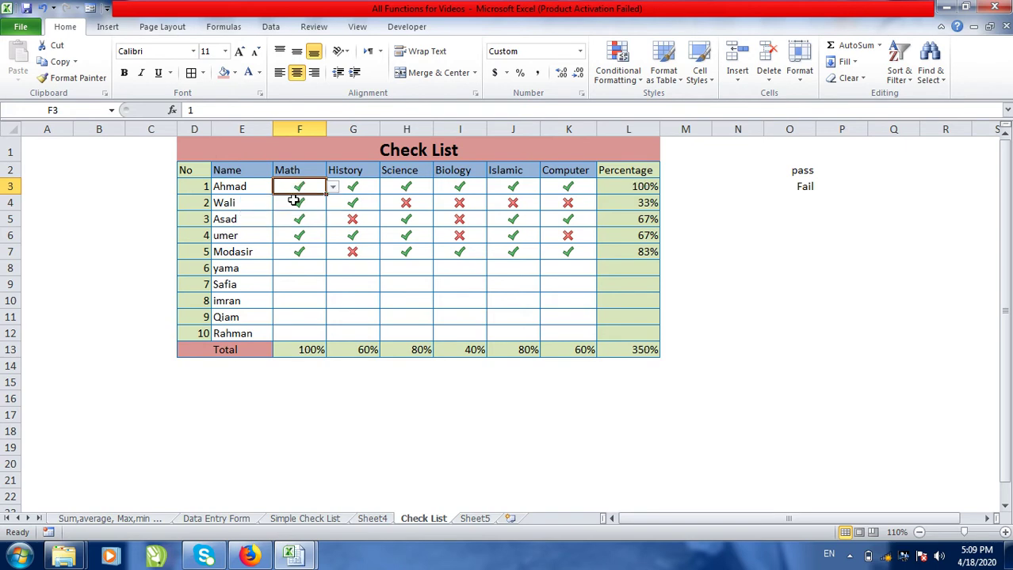
{"action": "left_click", "coordinate": [333, 188]}
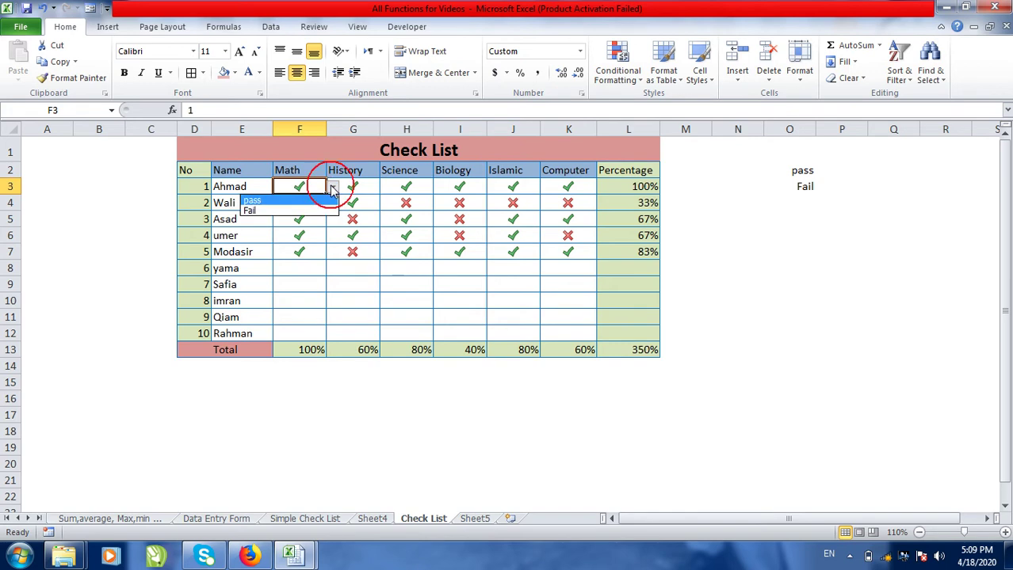
{"action": "left_click", "coordinate": [298, 212]}
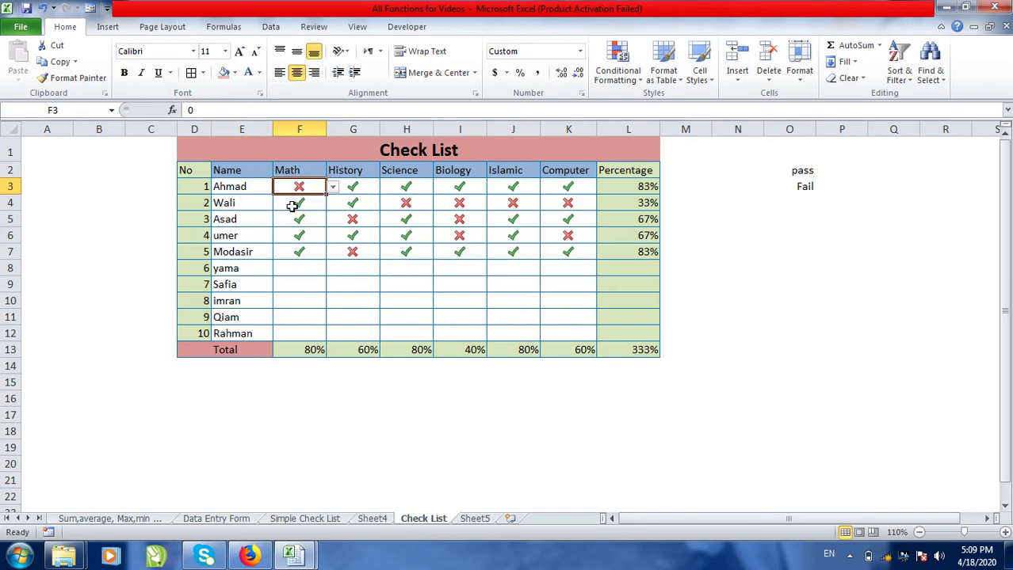
Step: Set the Math and History results for student number 6 (F8 and G8) to pass
{"action": "left_click", "coordinate": [464, 279]}
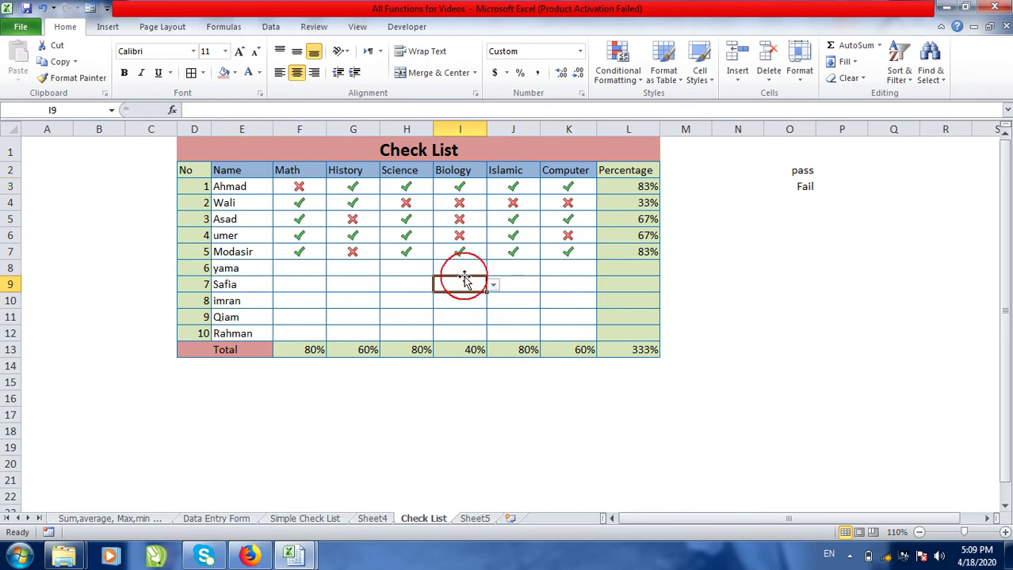
{"action": "left_click", "coordinate": [456, 267]}
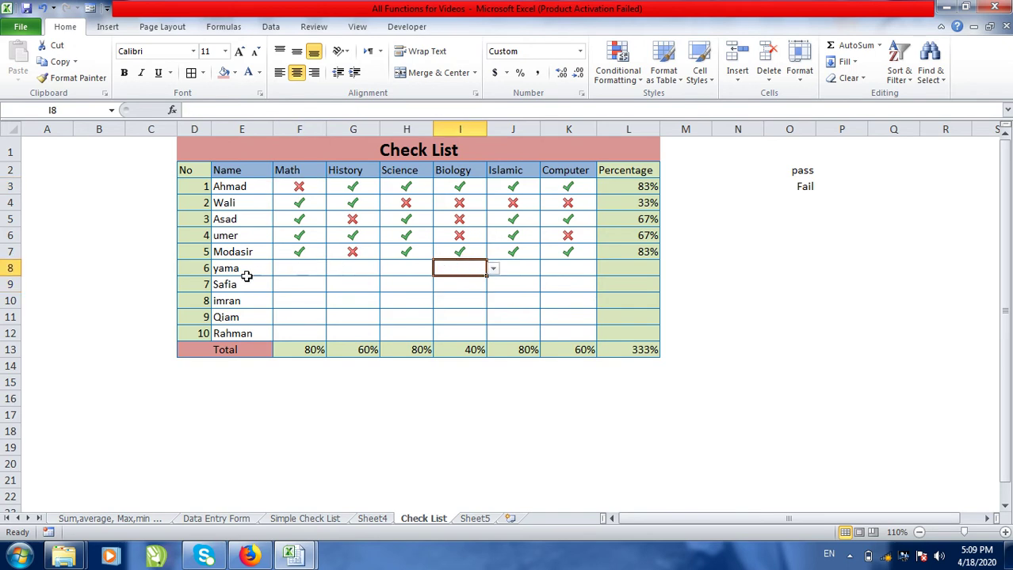
{"action": "left_click", "coordinate": [292, 266]}
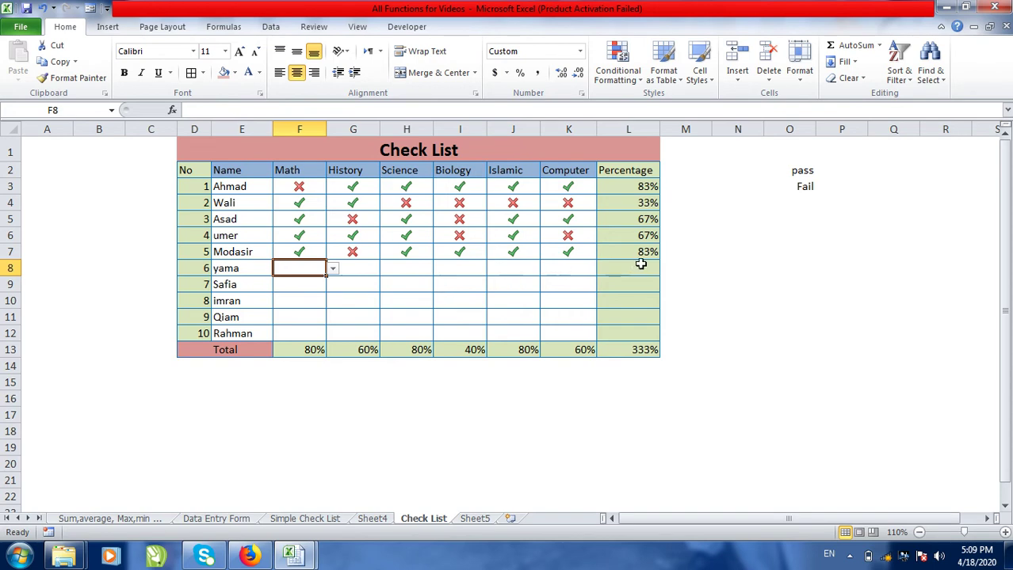
{"action": "left_click", "coordinate": [332, 270]}
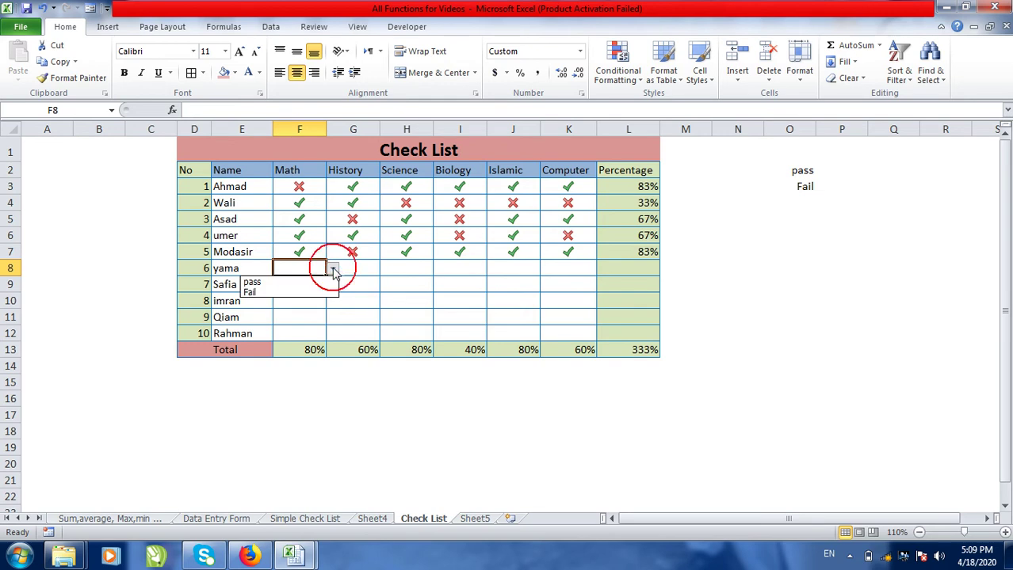
{"action": "left_click", "coordinate": [294, 282]}
{"action": "left_click", "coordinate": [351, 268]}
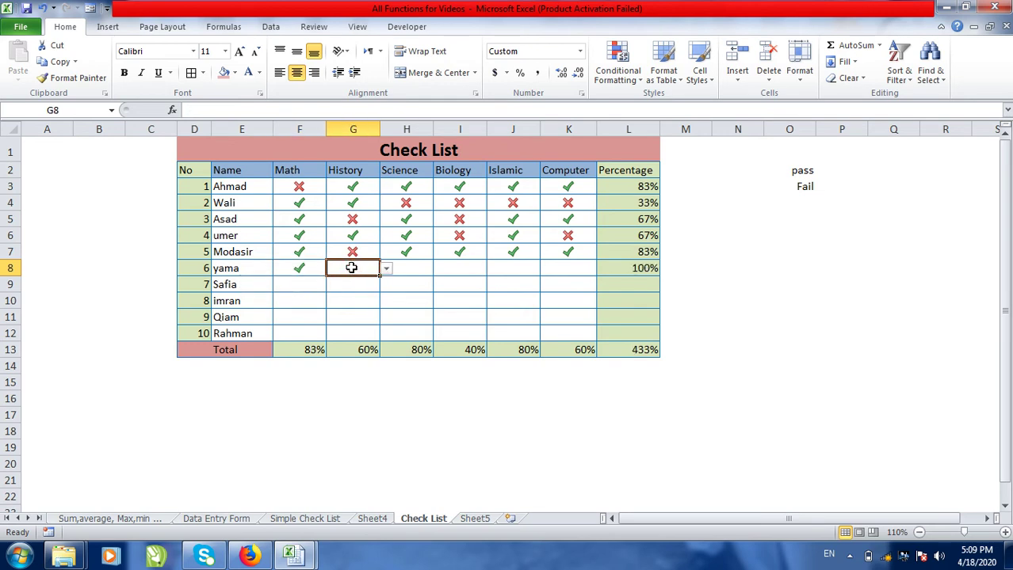
{"action": "left_click", "coordinate": [384, 267]}
{"action": "left_click", "coordinate": [352, 293]}
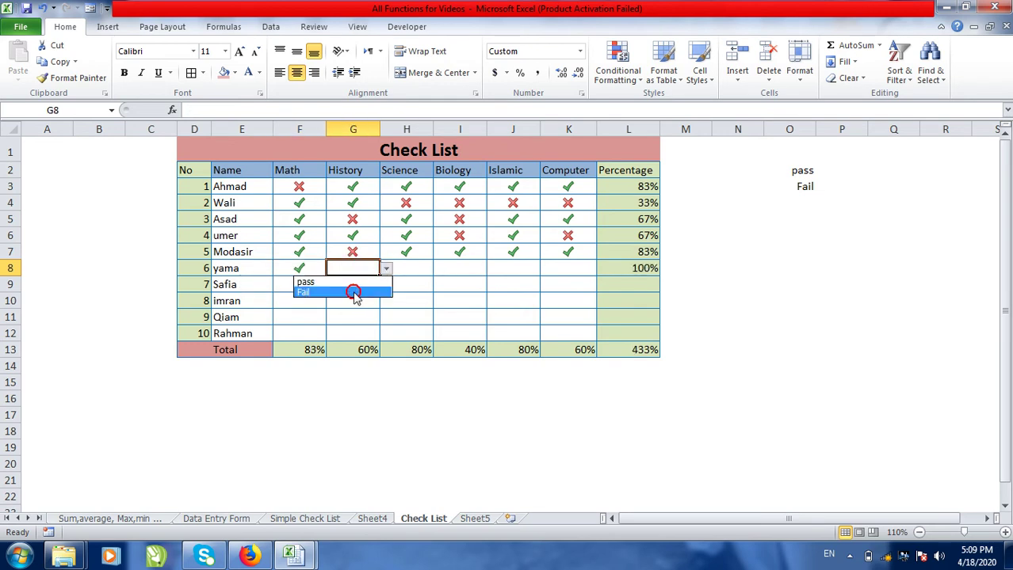
{"action": "key", "text": "Up"}
{"action": "key", "text": "Return"}
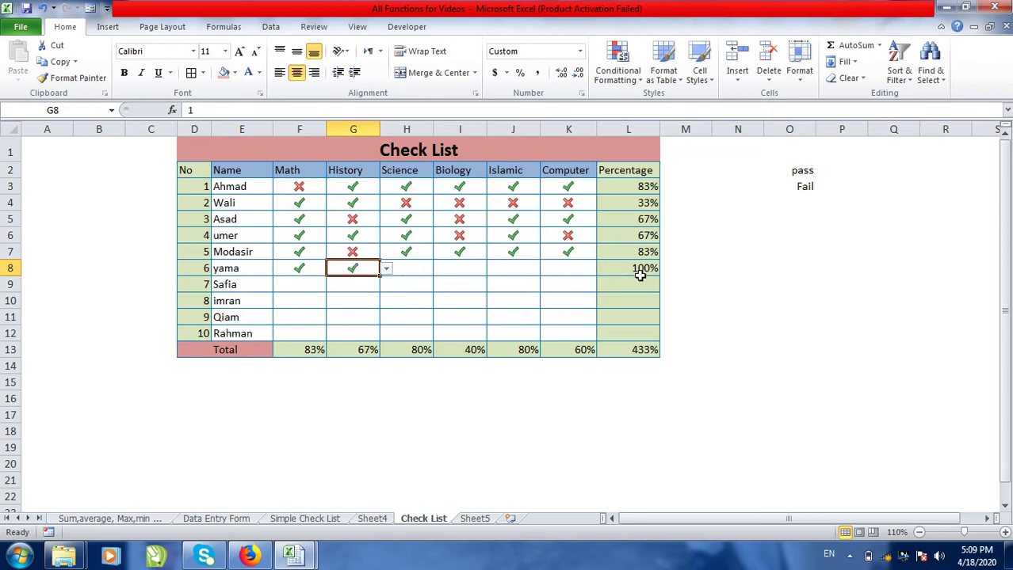
Step: Set the Science and Biology results for student number 6 (H8 and I8) to Fail
{"action": "left_click", "coordinate": [409, 268]}
{"action": "left_click", "coordinate": [439, 269]}
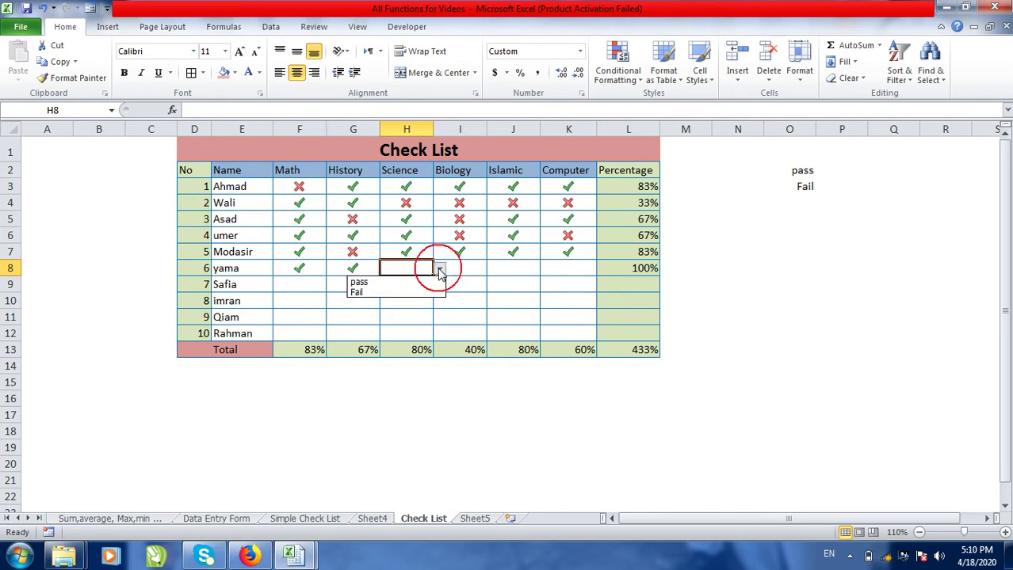
{"action": "left_click", "coordinate": [393, 293]}
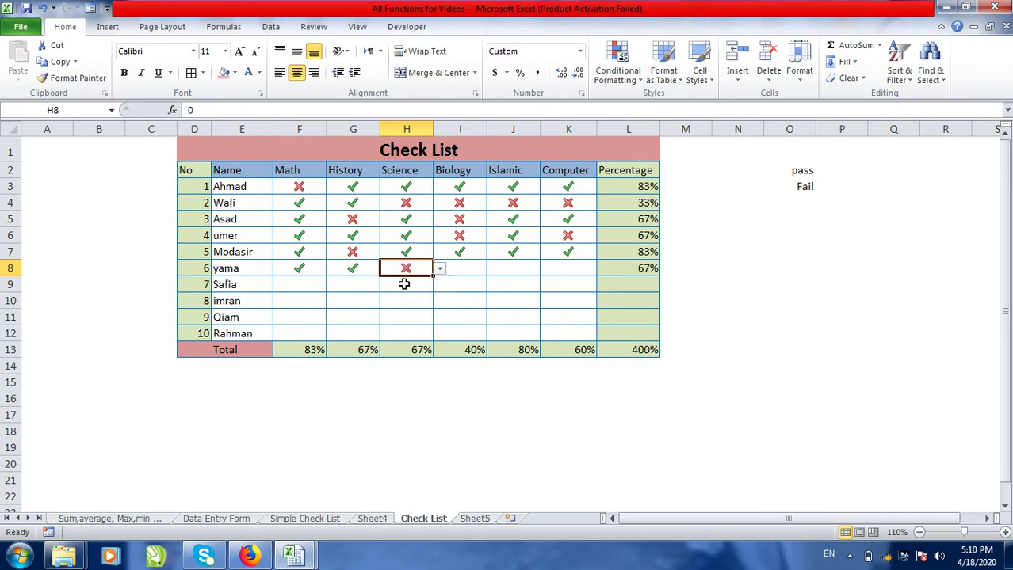
{"action": "left_click", "coordinate": [475, 267]}
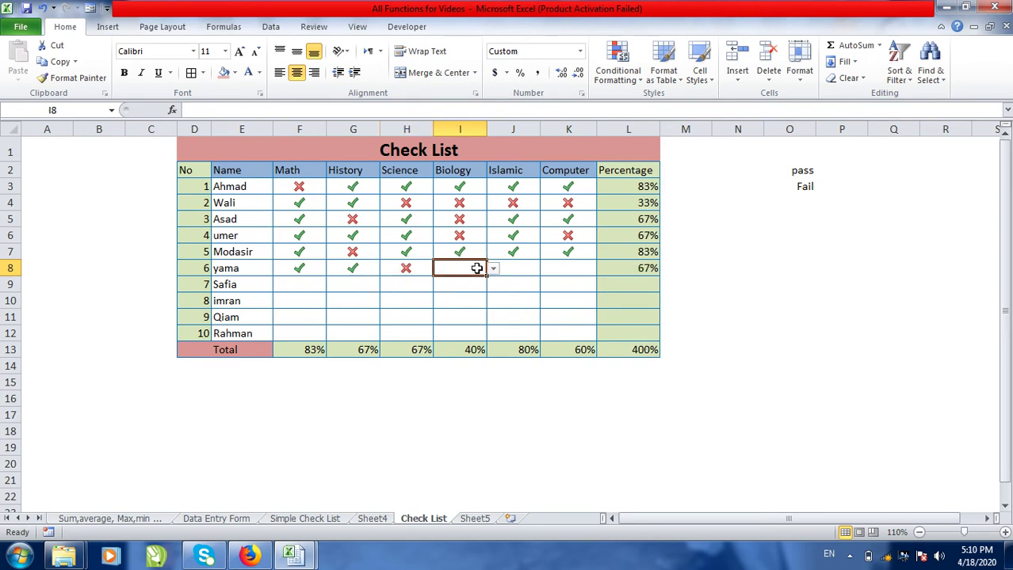
{"action": "left_click", "coordinate": [493, 270]}
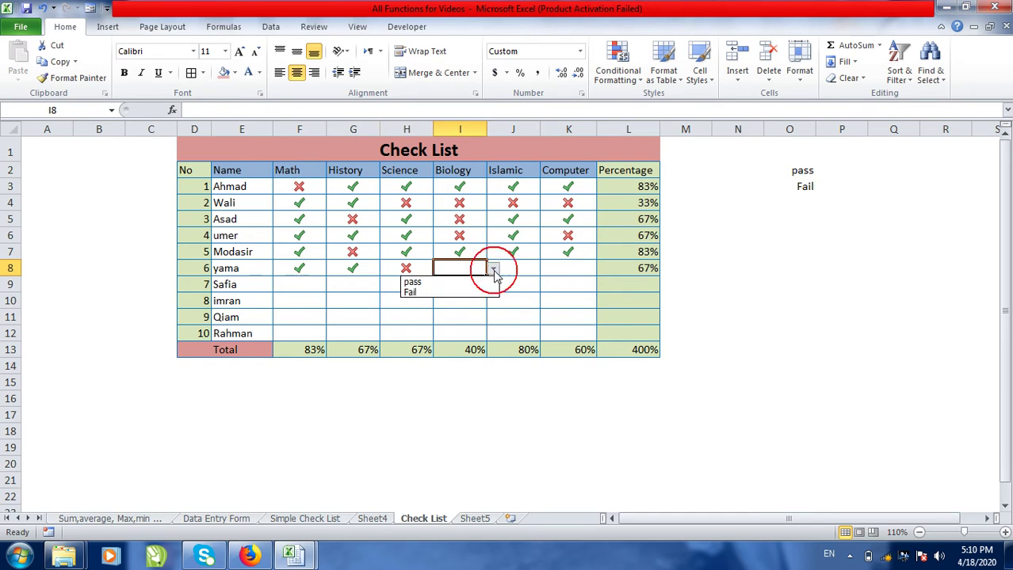
{"action": "left_click", "coordinate": [445, 293]}
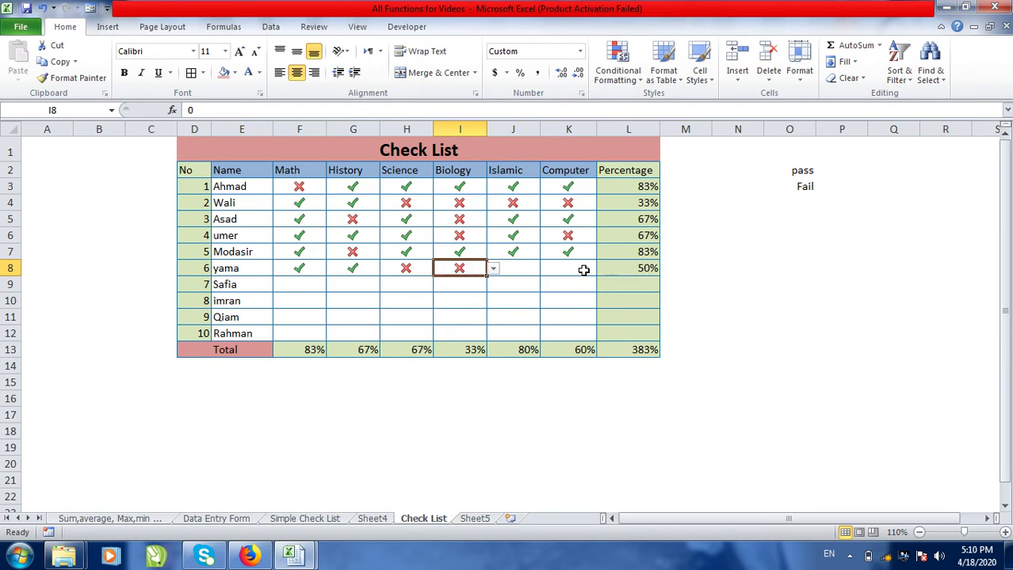
Step: Set the Islamic and Computer results for student number 6 (J8 and K8) to pass
{"action": "left_click", "coordinate": [525, 264]}
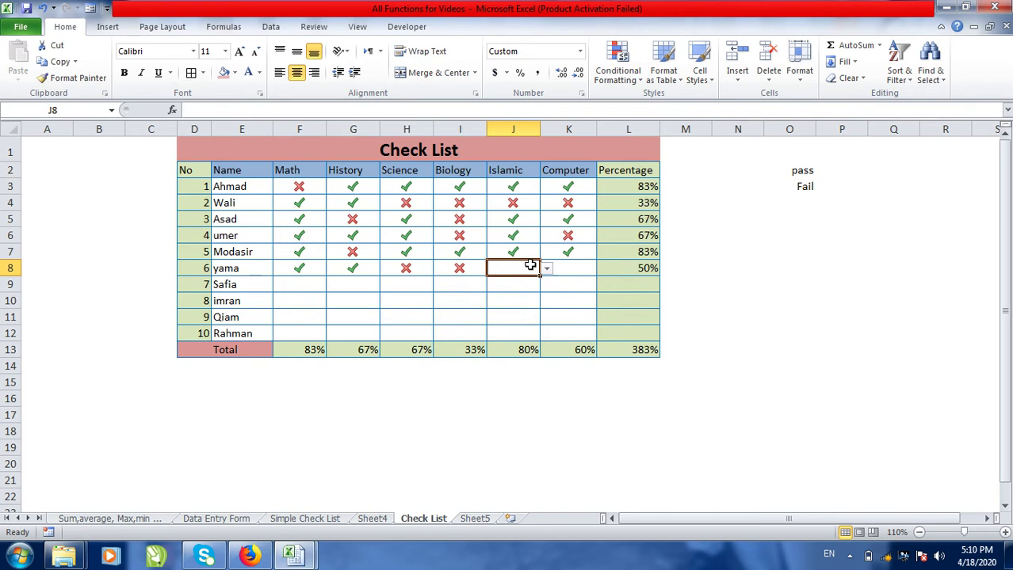
{"action": "left_click", "coordinate": [547, 268]}
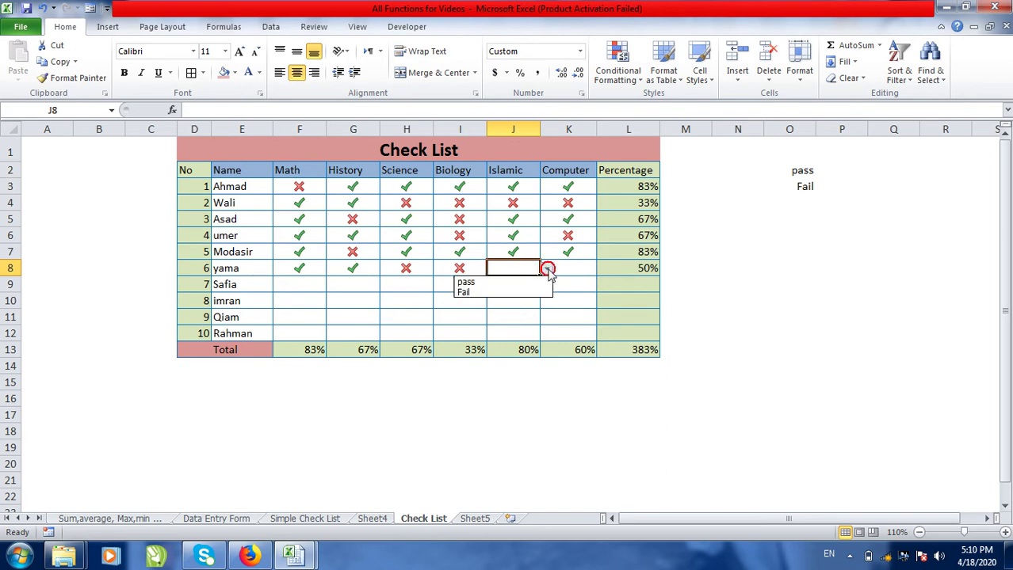
{"action": "left_click", "coordinate": [481, 283]}
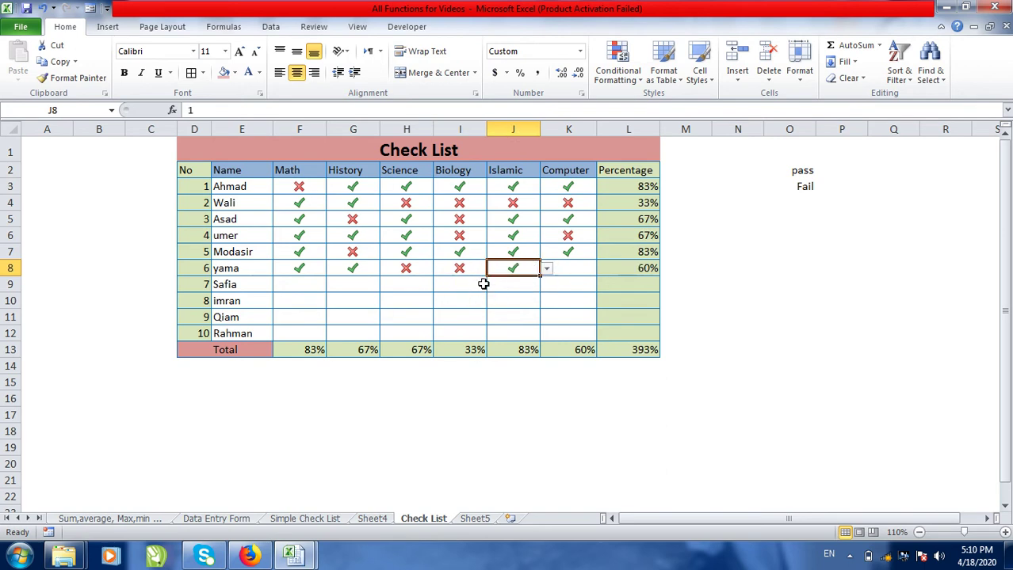
{"action": "left_click", "coordinate": [575, 269]}
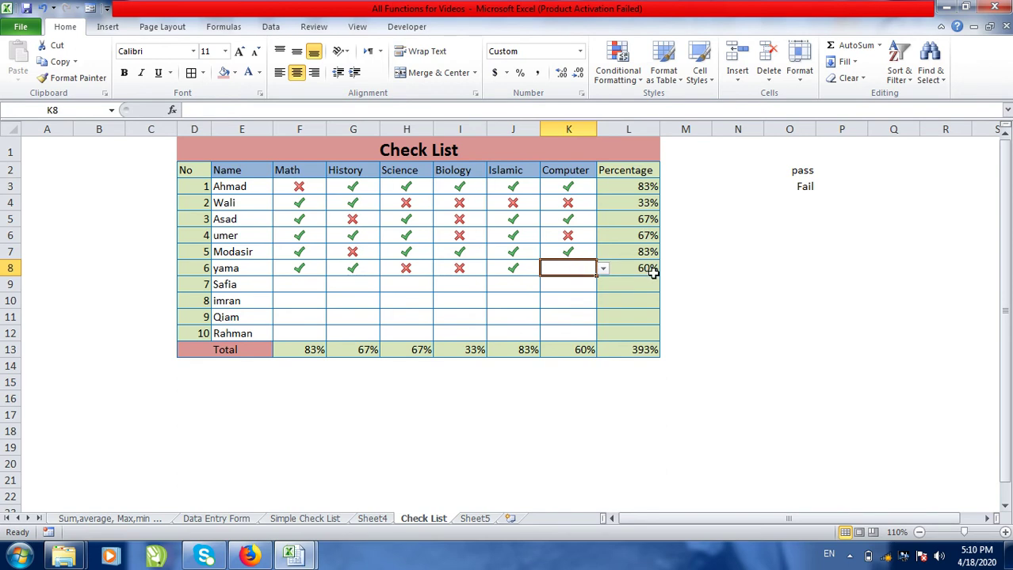
{"action": "left_click", "coordinate": [603, 269]}
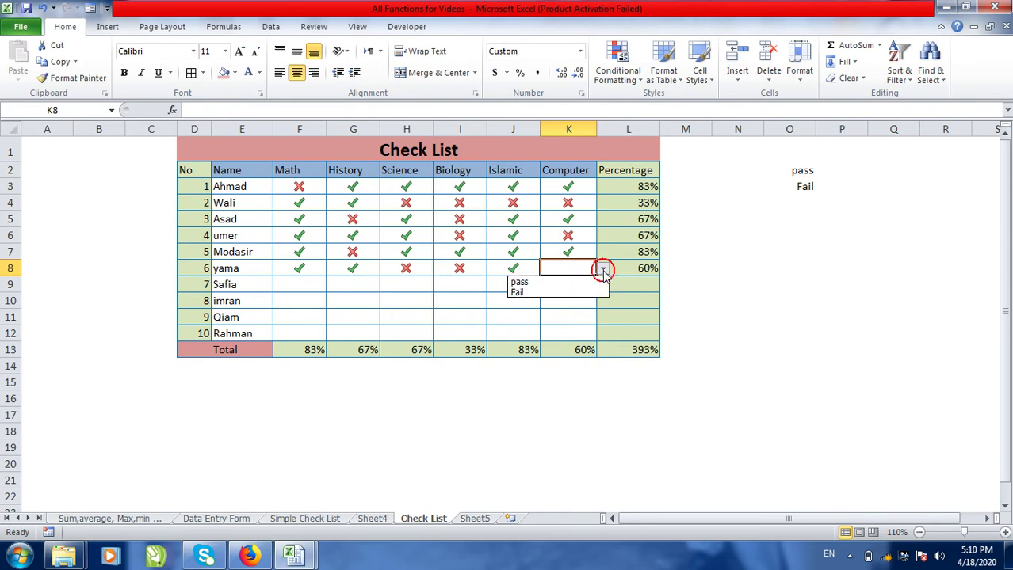
{"action": "left_click", "coordinate": [541, 282]}
{"action": "left_click", "coordinate": [558, 298]}
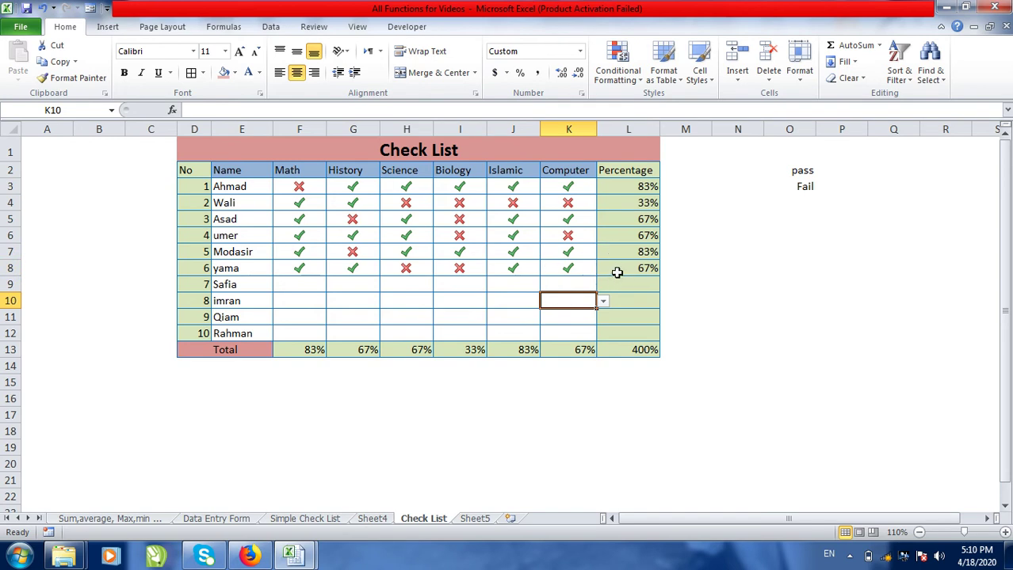
Step: Inspect the percentage formula in L3 and the underlying values of the pass and Fail cells, O2 and O3
{"action": "left_click", "coordinate": [625, 184]}
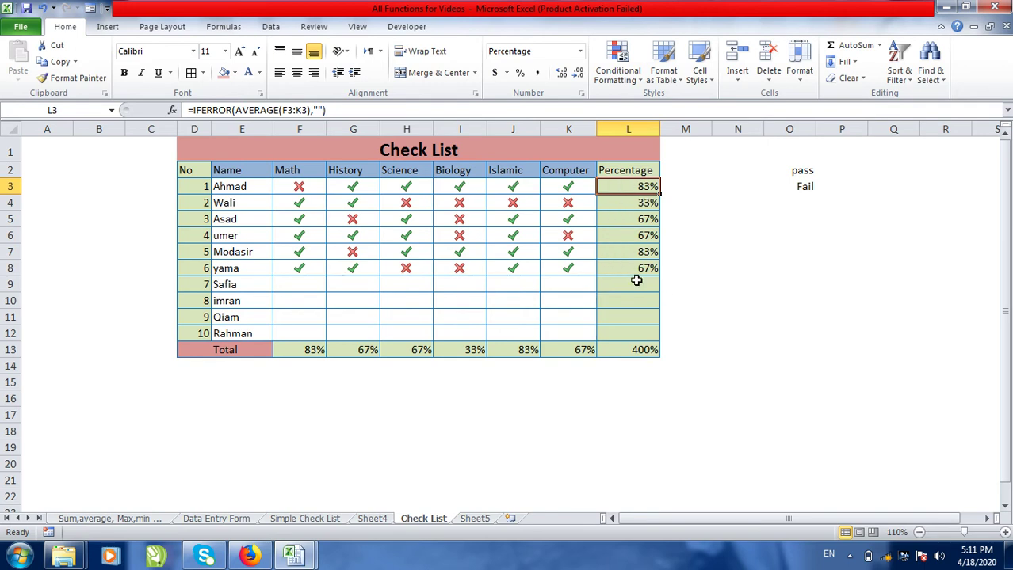
{"action": "left_click", "coordinate": [782, 175]}
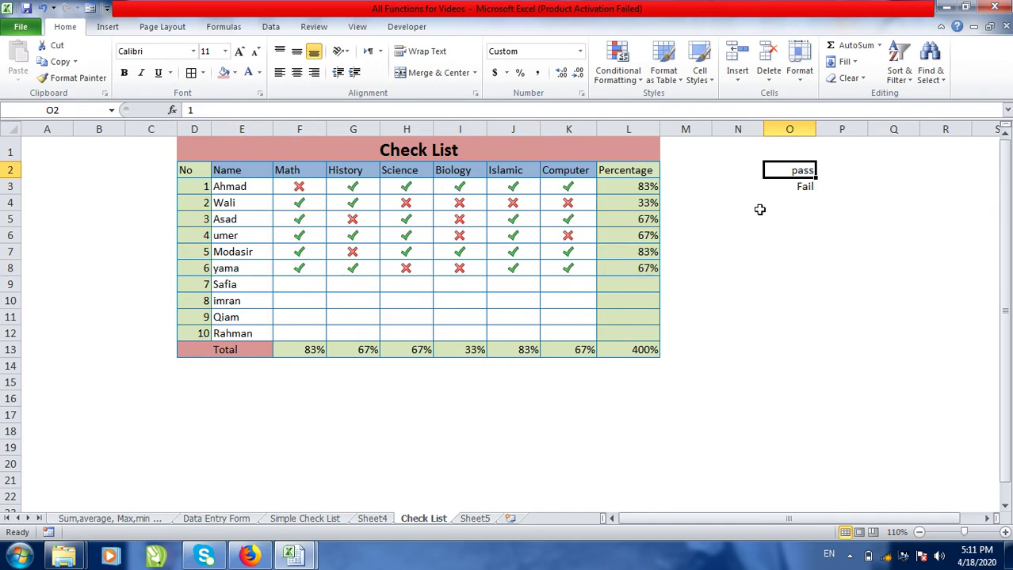
{"action": "left_click", "coordinate": [781, 187]}
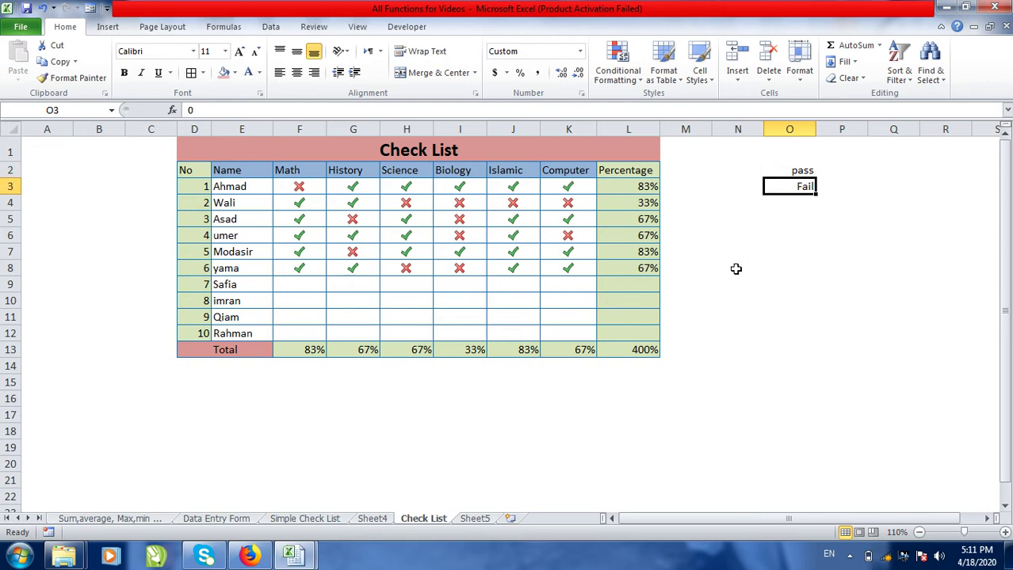
{"action": "left_click", "coordinate": [780, 171]}
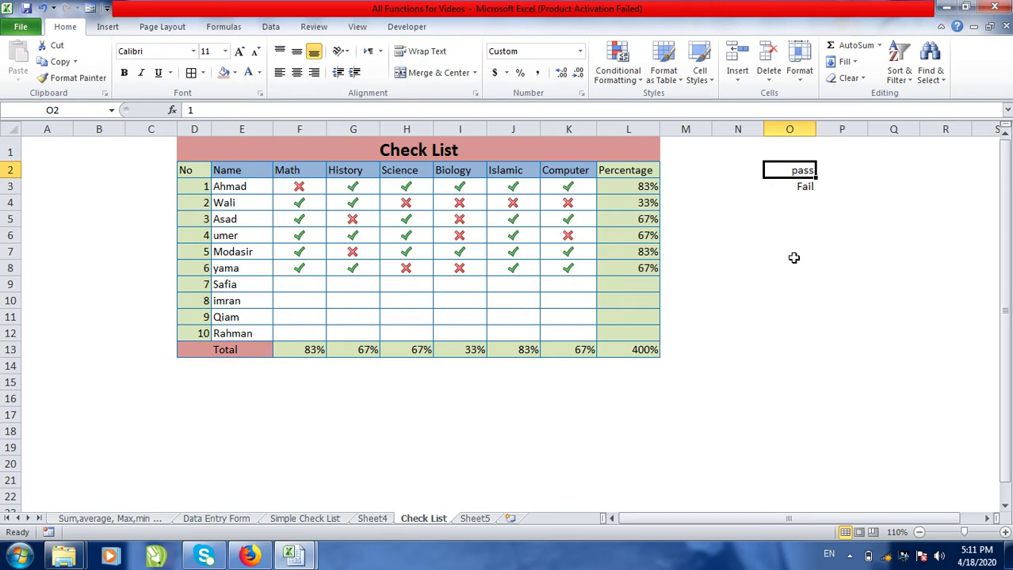
{"action": "key", "text": "Down"}
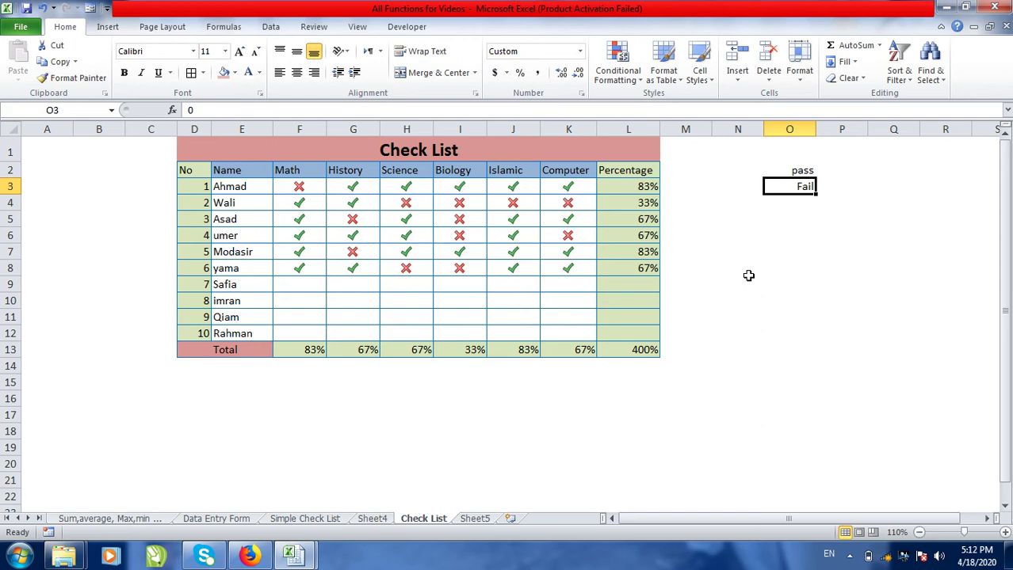
Step: Clear the pass and fail entries from O2:O3 on Sheet5
{"action": "left_click", "coordinate": [475, 519]}
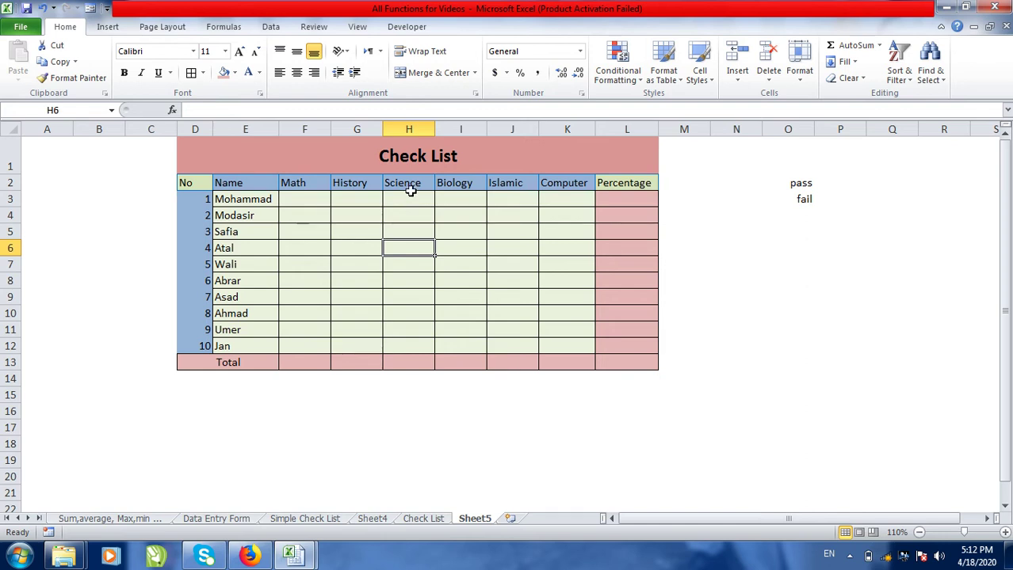
{"action": "left_click_drag", "start_coordinate": [782, 186], "coordinate": [787, 200]}
{"action": "key", "text": "Delete"}
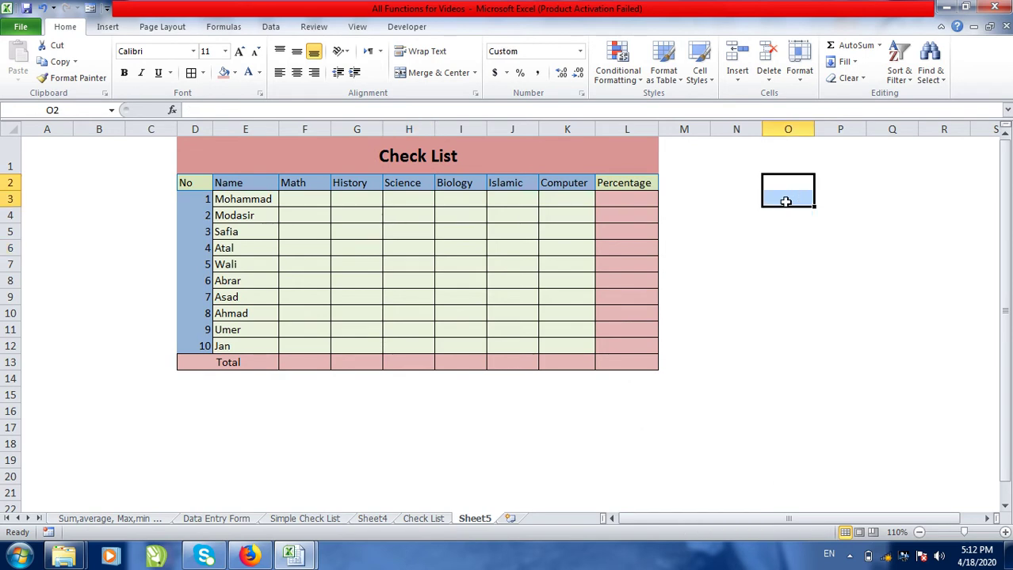
{"action": "left_click", "coordinate": [775, 246]}
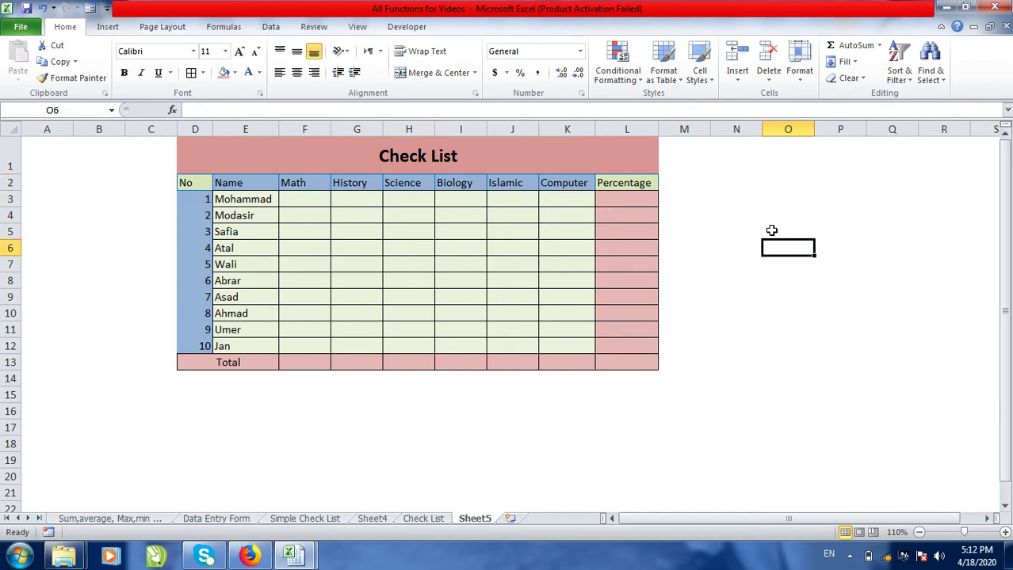
{"action": "left_click", "coordinate": [790, 219]}
{"action": "left_click", "coordinate": [791, 234]}
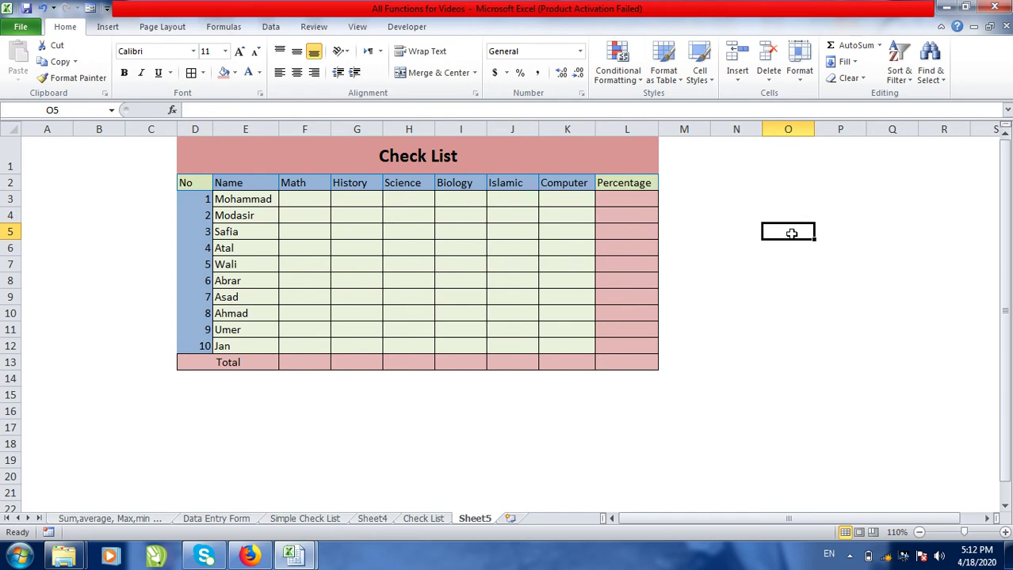
{"action": "type", "text": "1"}
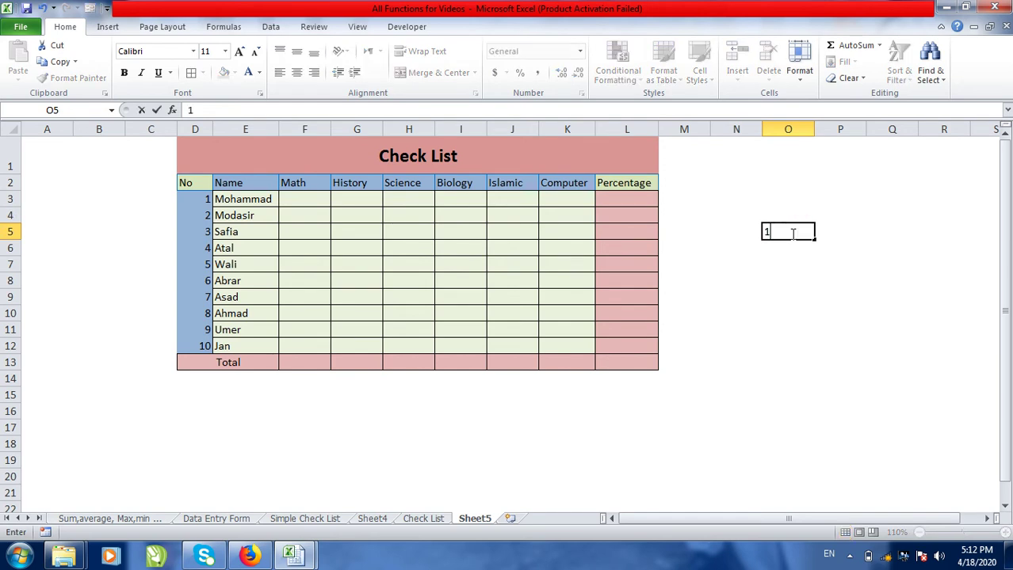
{"action": "key", "text": "BackSpace"}
{"action": "left_click", "coordinate": [789, 249]}
{"action": "left_click", "coordinate": [784, 235]}
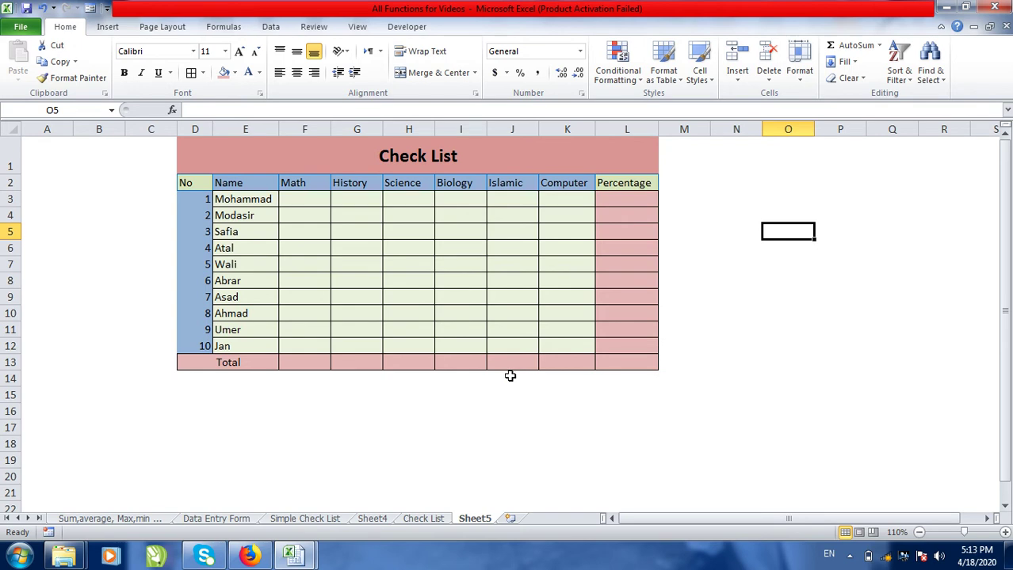
{"action": "left_click", "coordinate": [749, 309]}
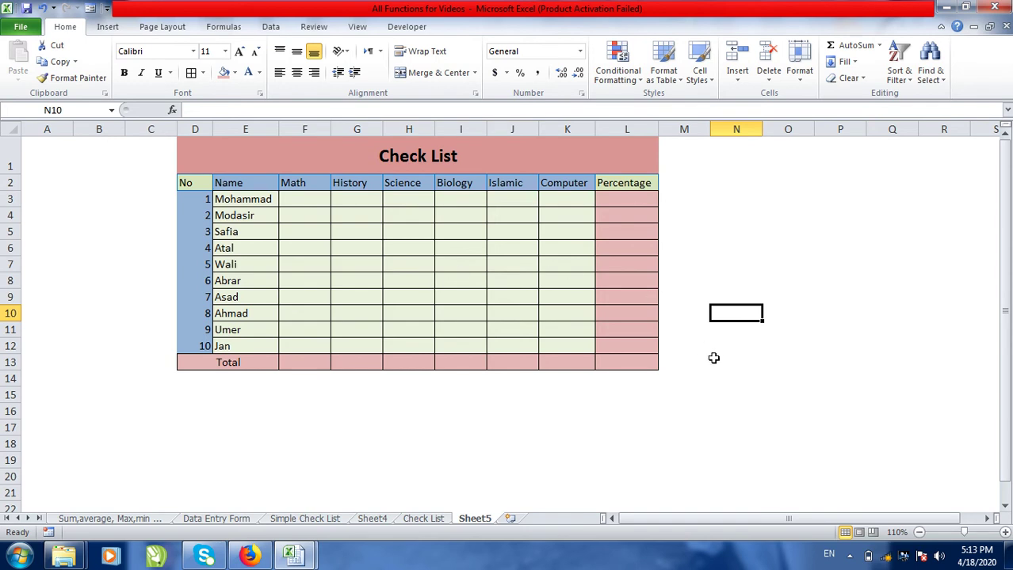
{"action": "left_click", "coordinate": [759, 244]}
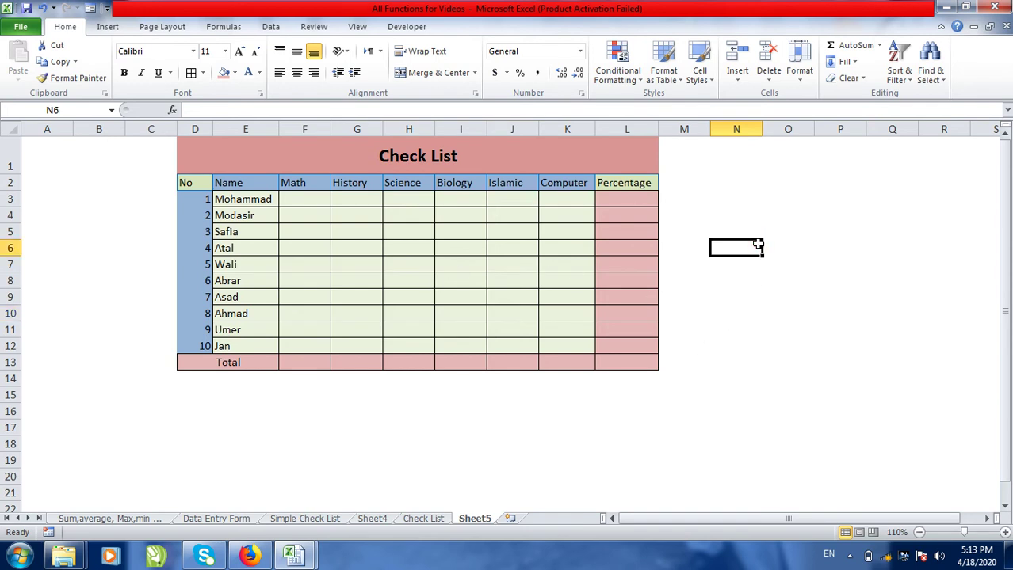
{"action": "left_click", "coordinate": [779, 224]}
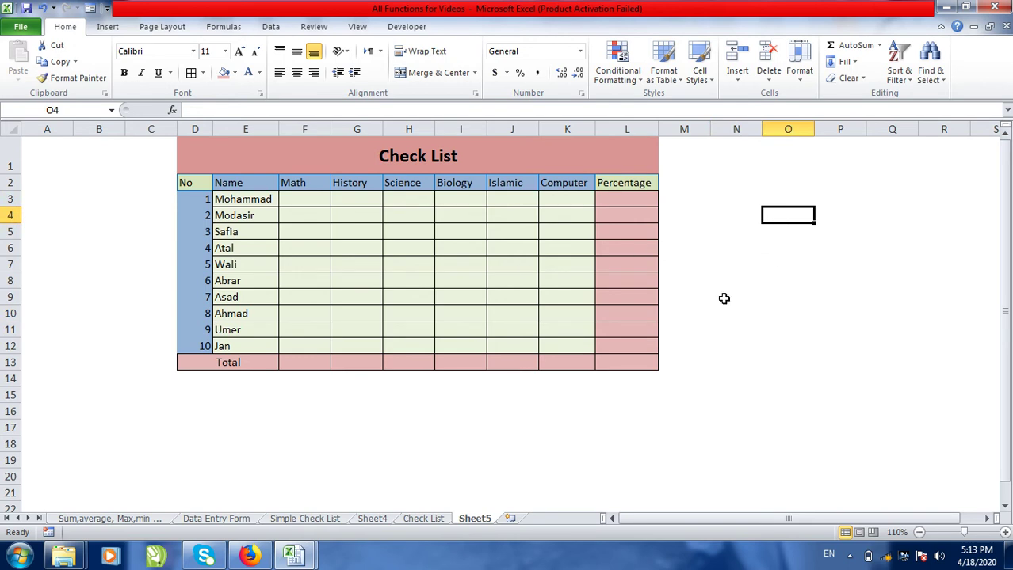
Step: Apply the custom number format "pass";;"Fail" to cell O6
{"action": "left_click", "coordinate": [781, 251]}
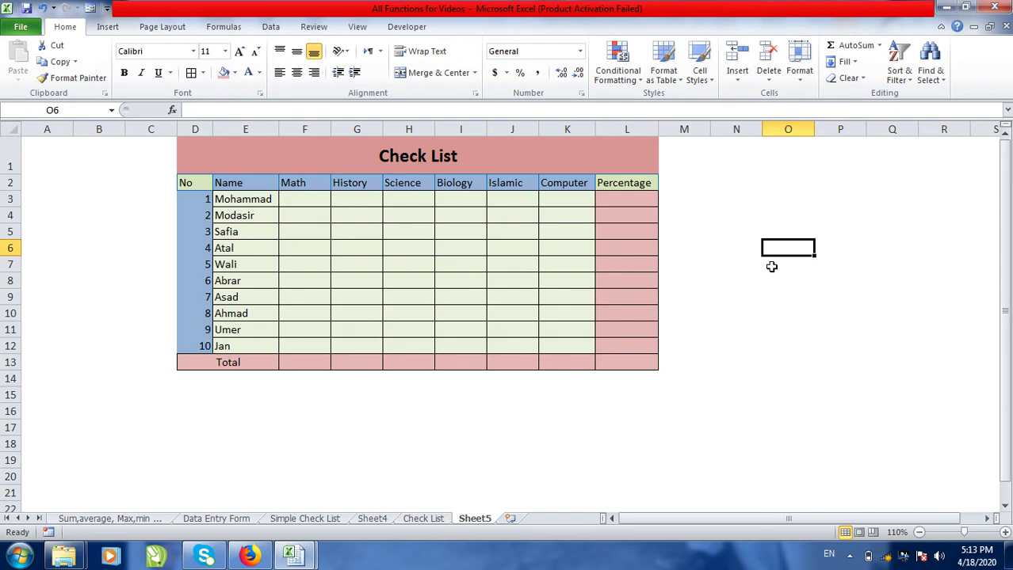
{"action": "left_click", "coordinate": [582, 96]}
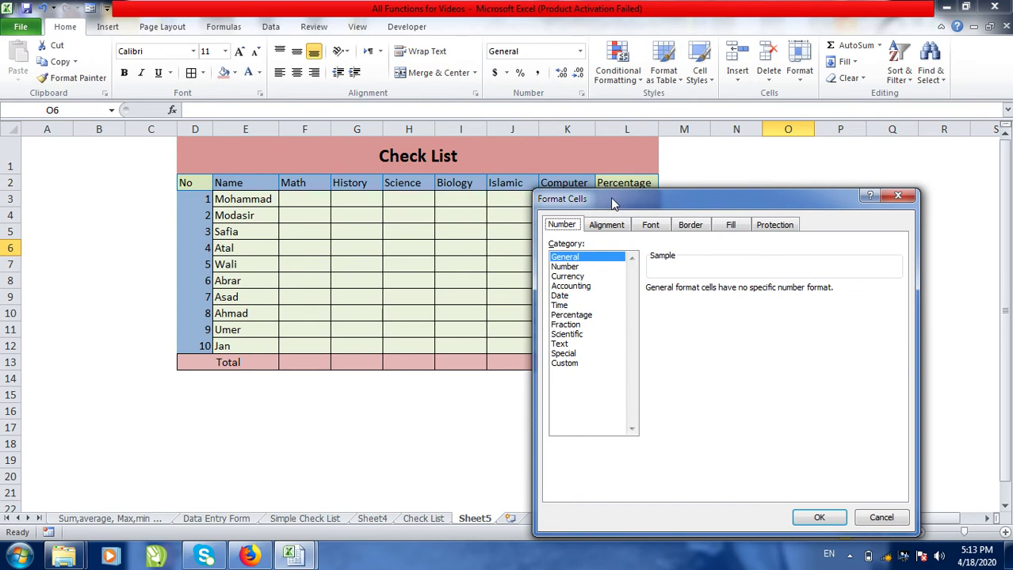
{"action": "left_click_drag", "start_coordinate": [611, 204], "coordinate": [610, 182]}
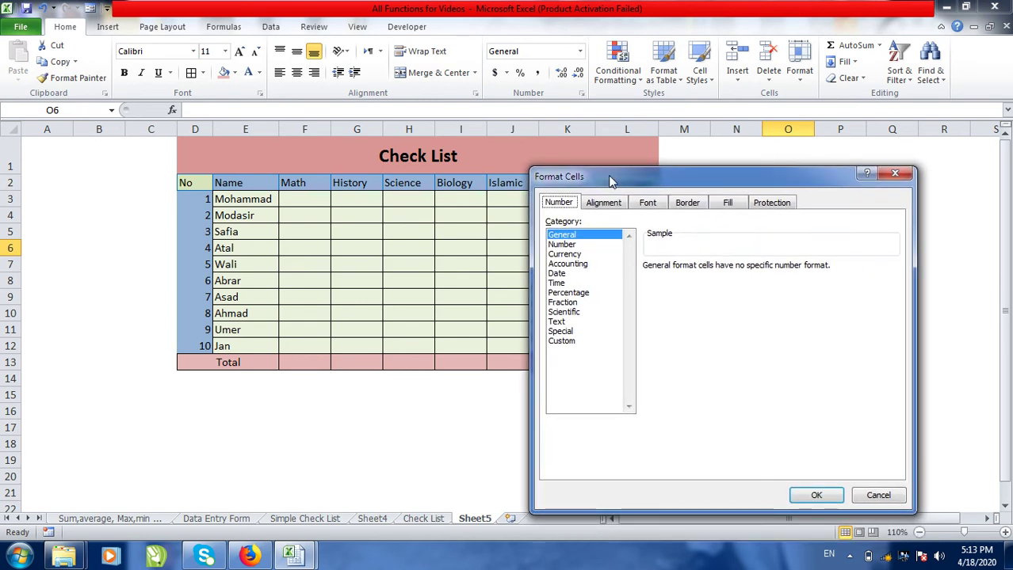
{"action": "left_click", "coordinate": [563, 341]}
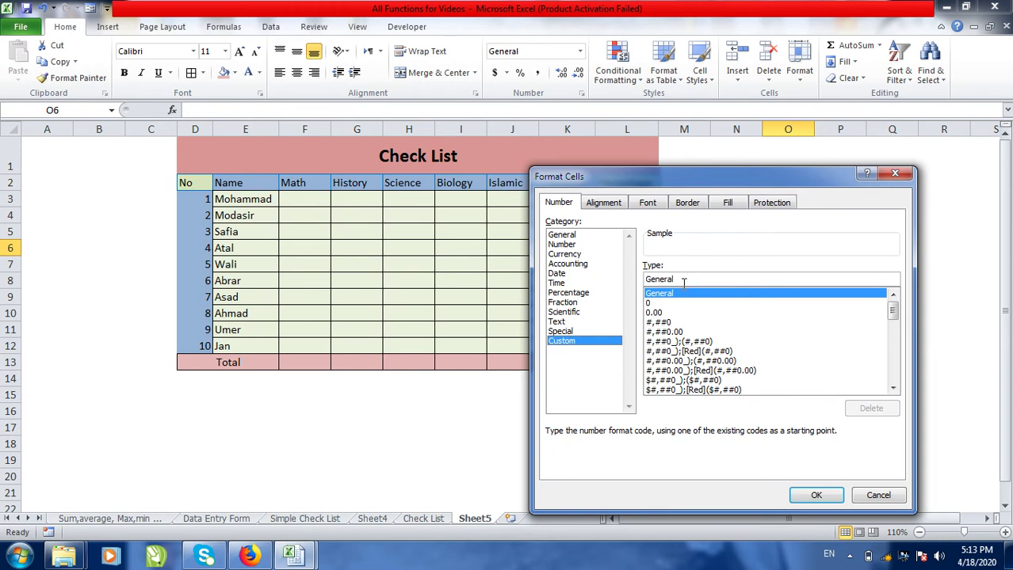
{"action": "left_click", "coordinate": [683, 281]}
{"action": "key", "text": "BackSpace"}
{"action": "key", "text": "BackSpace"}
{"action": "key", "text": "BackSpace"}
{"action": "key", "text": "BackSpace"}
{"action": "key", "text": "BackSpace"}
{"action": "key", "text": "BackSpace"}
{"action": "key", "text": "BackSpace"}
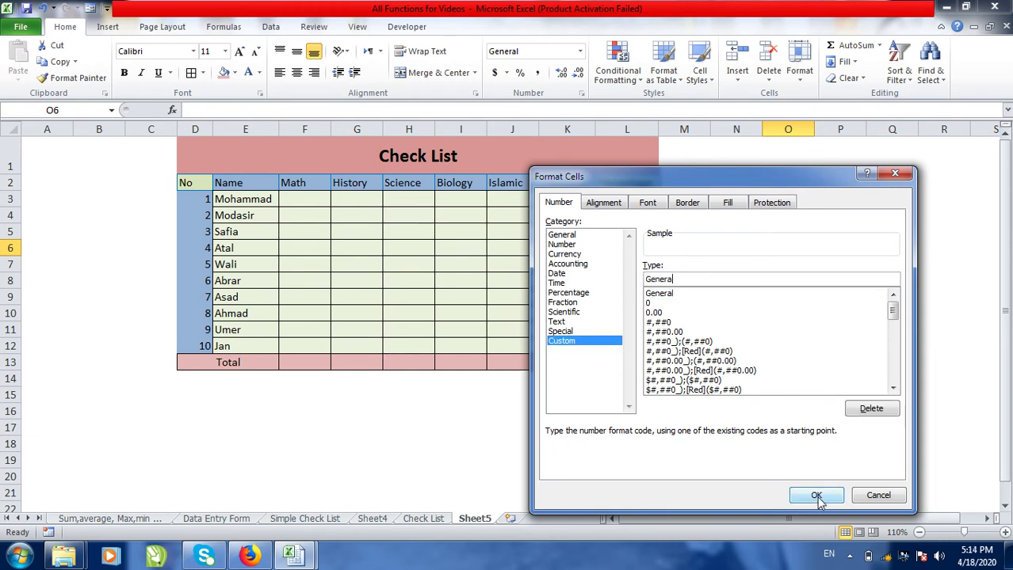
{"action": "type", "text": "\"pass\";;"}
{"action": "type", "text": "\"Fail\""}
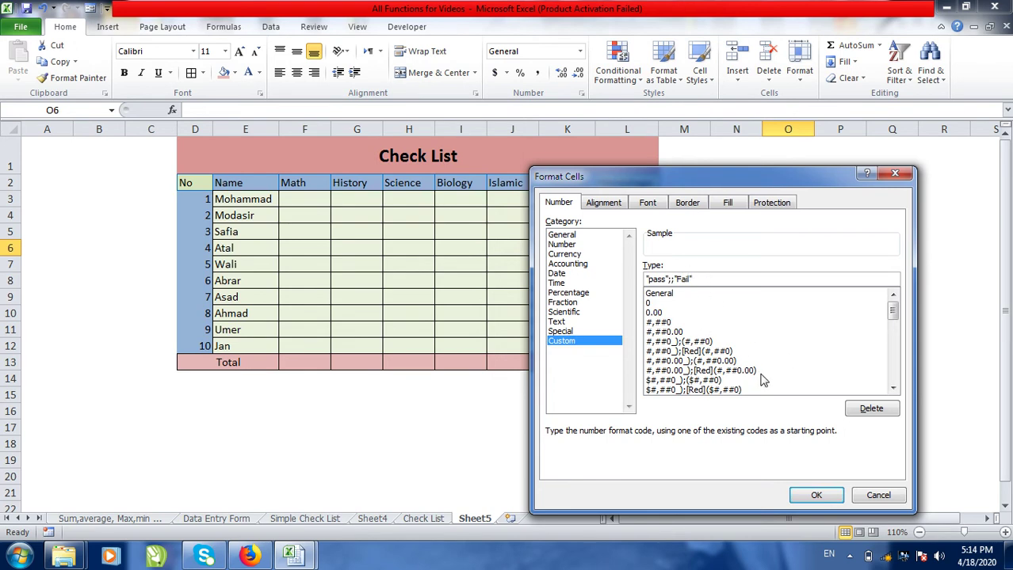
{"action": "left_click", "coordinate": [809, 500]}
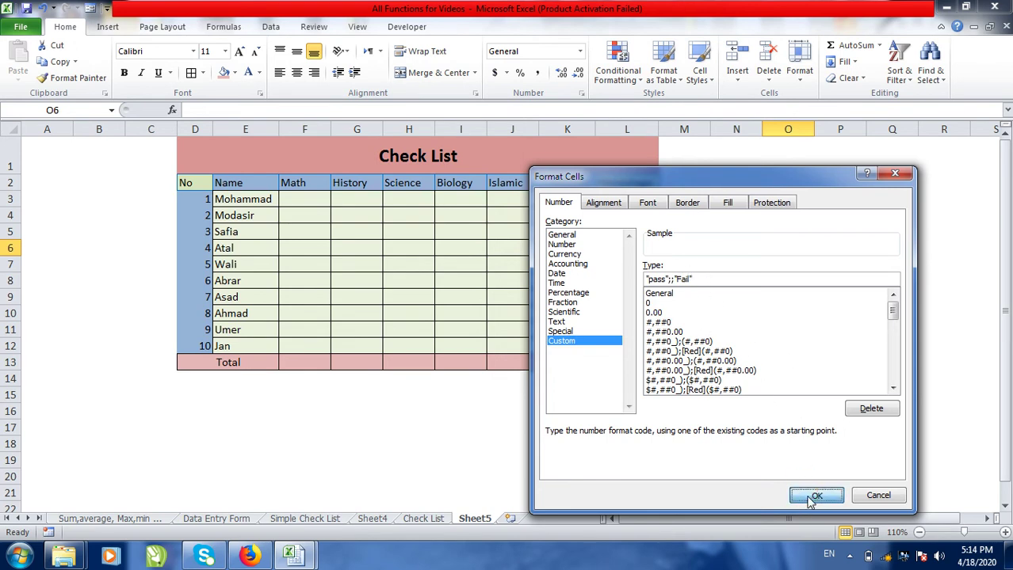
{"action": "left_click_drag", "start_coordinate": [763, 173], "coordinate": [566, 221]}
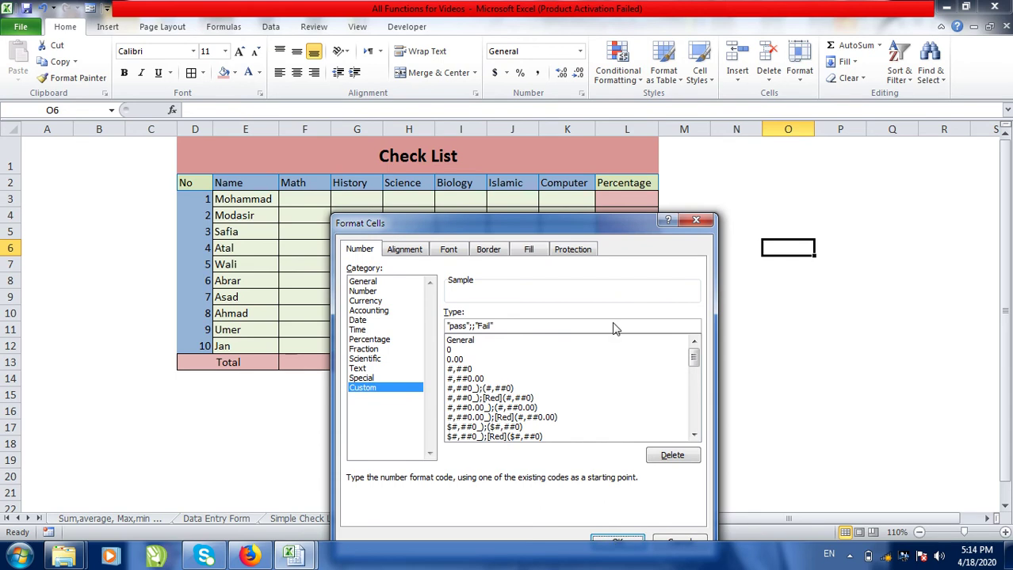
{"action": "left_click_drag", "start_coordinate": [585, 228], "coordinate": [523, 119]}
{"action": "left_click", "coordinate": [556, 424]}
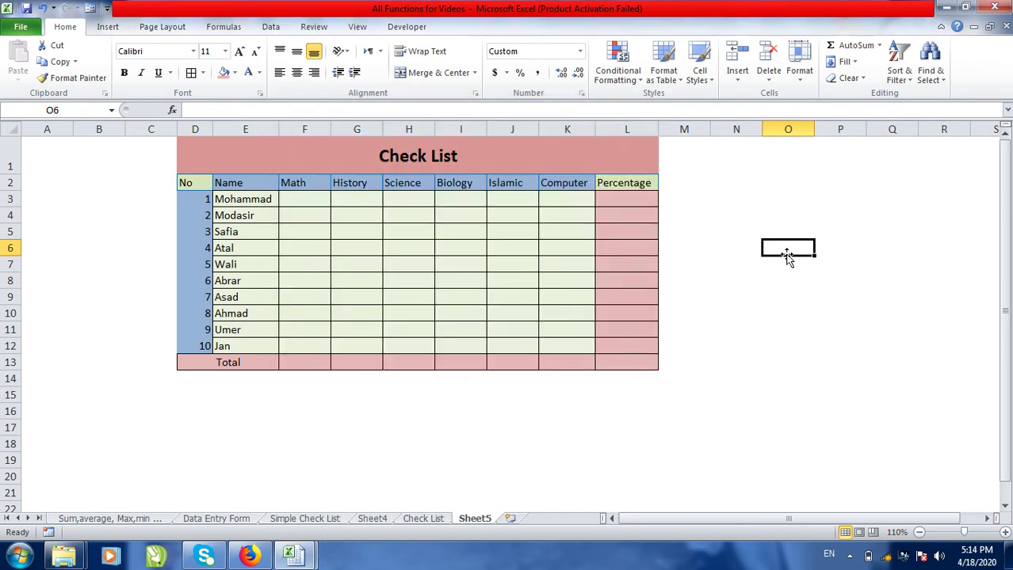
Step: Enter 1 in the custom-formatted cell O6
{"action": "type", "text": "1"}
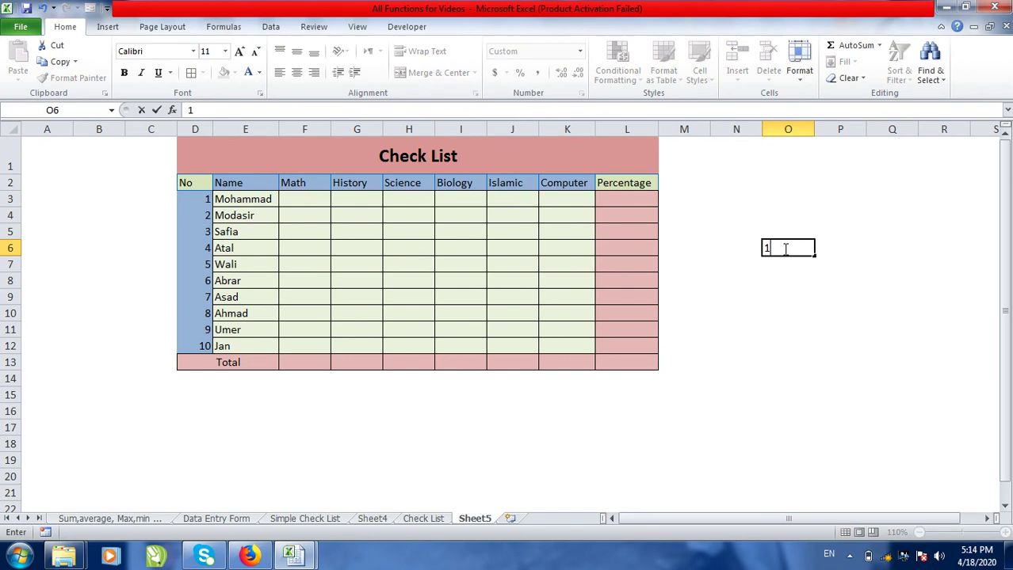
{"action": "left_click", "coordinate": [784, 279]}
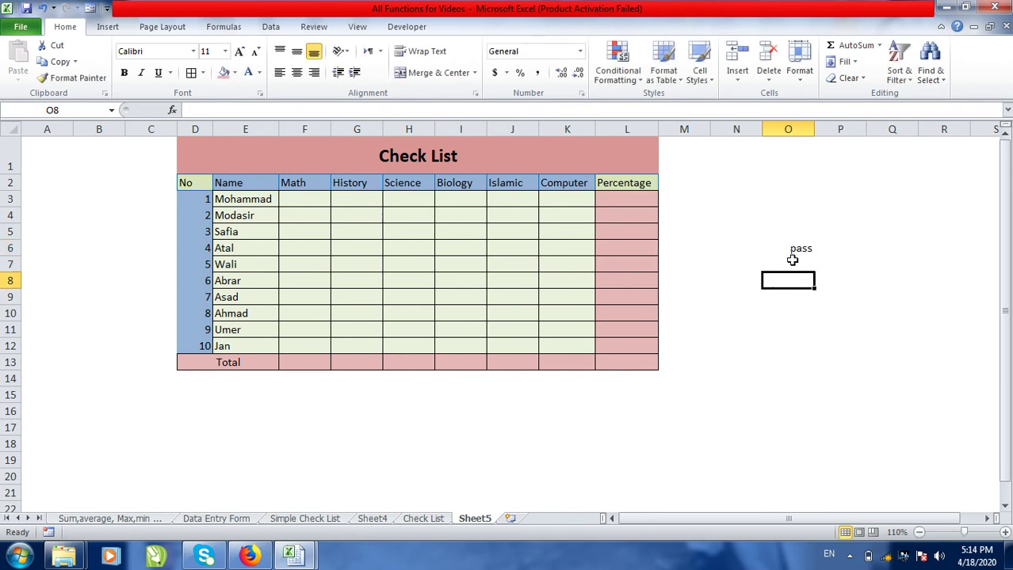
{"action": "left_click", "coordinate": [788, 251]}
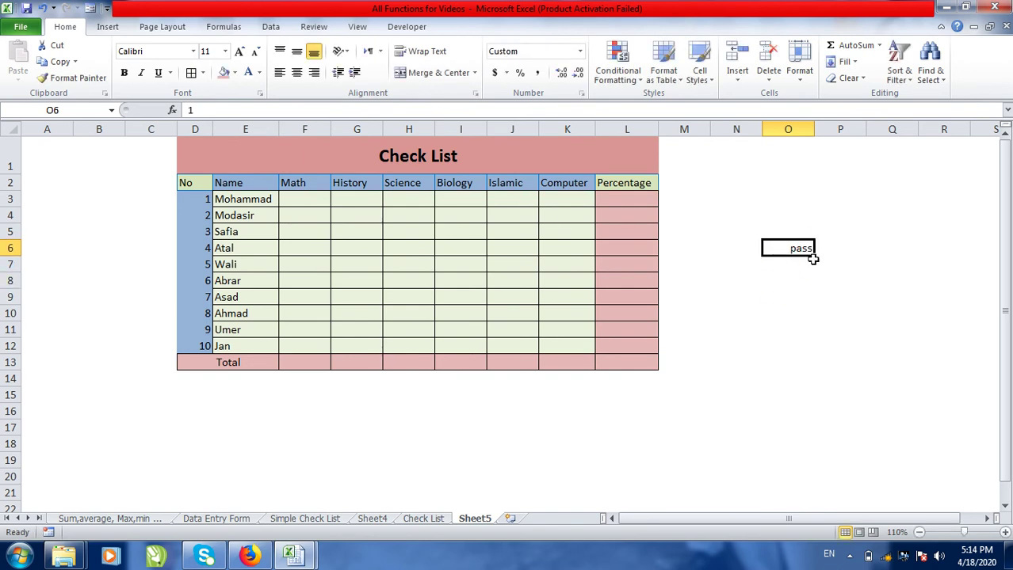
Step: Fill O6 down into O7 and replace the copied value in O7 with 0
{"action": "left_click_drag", "start_coordinate": [814, 255], "coordinate": [811, 268]}
{"action": "left_click", "coordinate": [786, 266]}
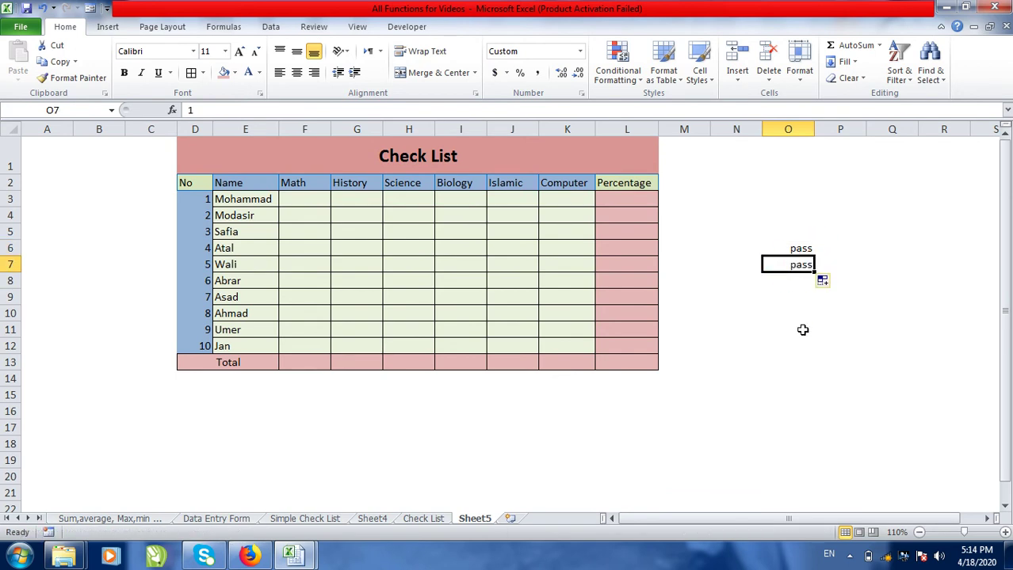
{"action": "type", "text": "0"}
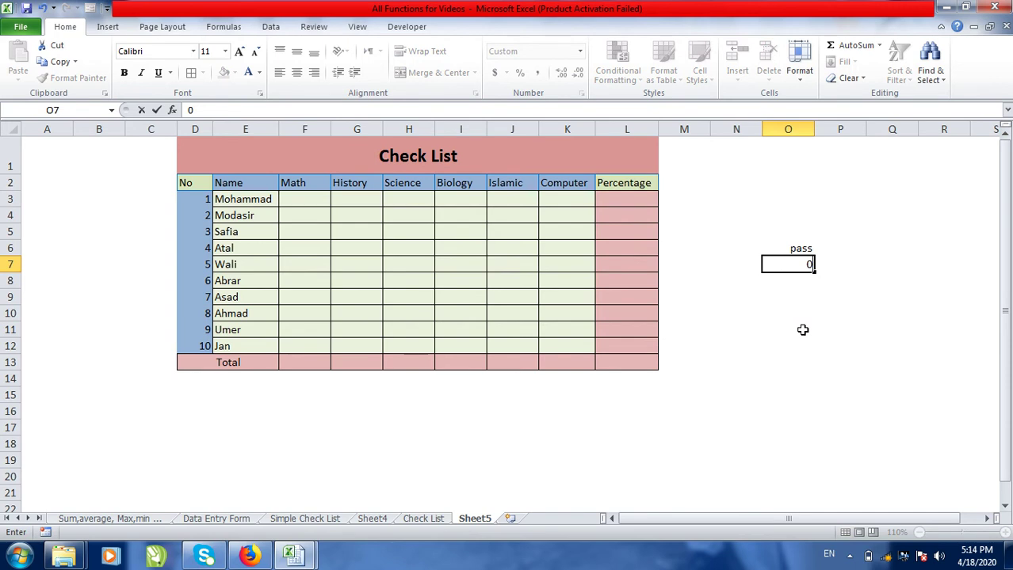
{"action": "left_click", "coordinate": [797, 299]}
{"action": "left_click", "coordinate": [800, 269]}
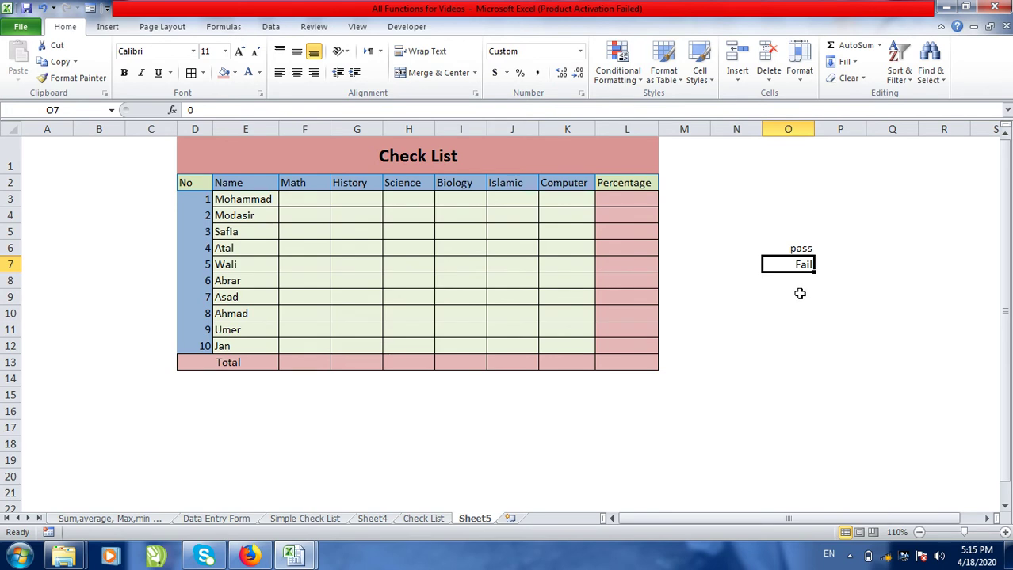
Step: Compare the displayed text with the underlying values of cells O6 and O7
{"action": "left_click_drag", "start_coordinate": [795, 245], "coordinate": [796, 265]}
{"action": "left_click", "coordinate": [786, 264]}
{"action": "left_click", "coordinate": [787, 249]}
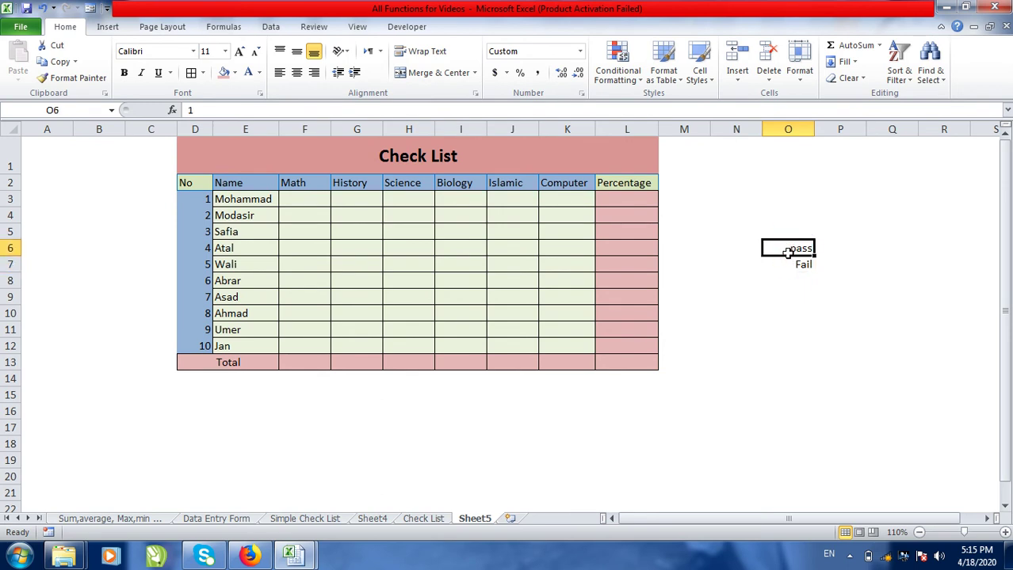
{"action": "left_click", "coordinate": [783, 265]}
{"action": "left_click_drag", "start_coordinate": [777, 250], "coordinate": [785, 262]}
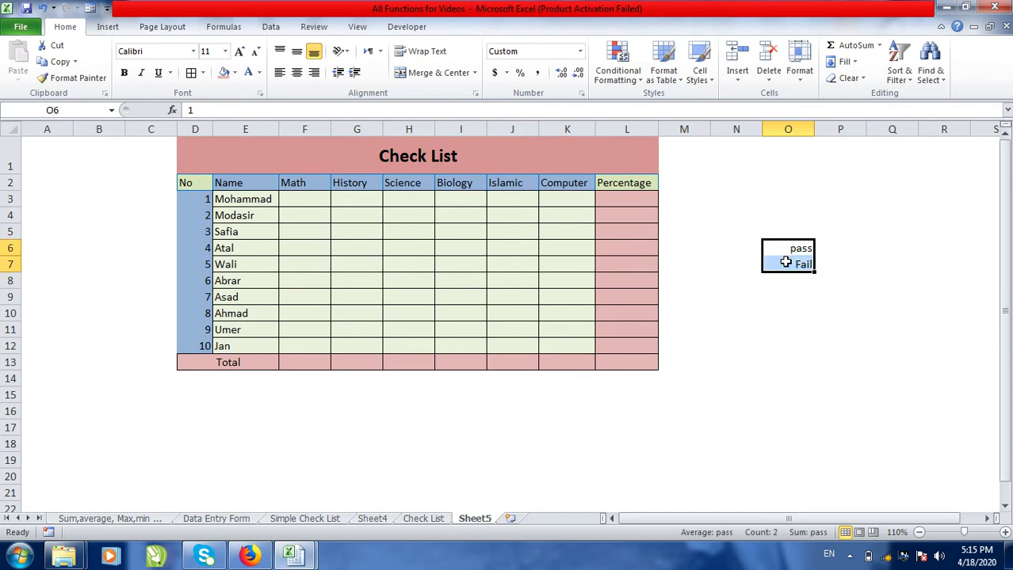
{"action": "left_click", "coordinate": [743, 279]}
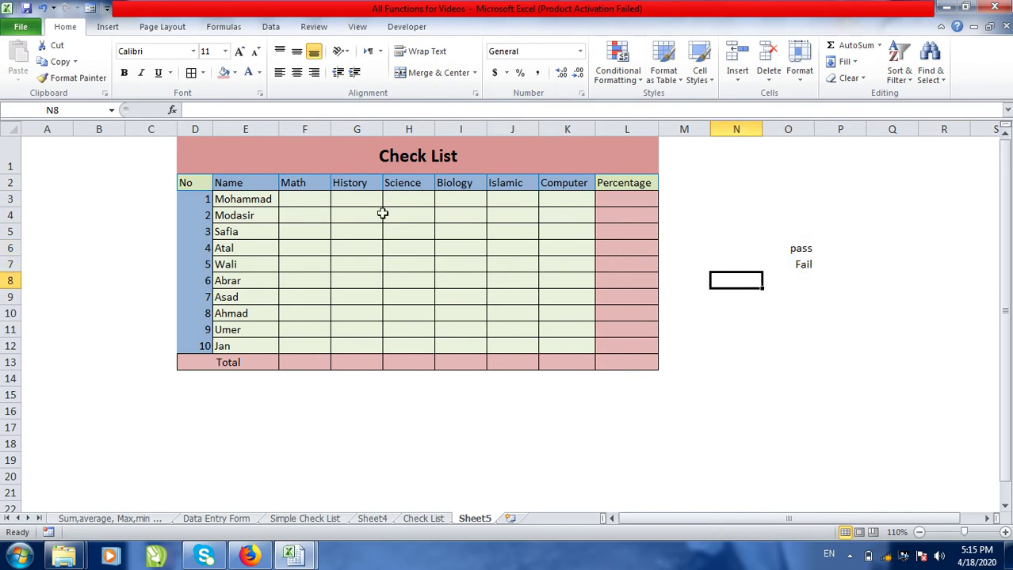
Step: Restrict the subject result cells F3:K12 to a validation list with source =$O$6:$O$7, and check the choices offered in F3
{"action": "left_click", "coordinate": [305, 198]}
{"action": "left_click_drag", "start_coordinate": [305, 199], "coordinate": [545, 346]}
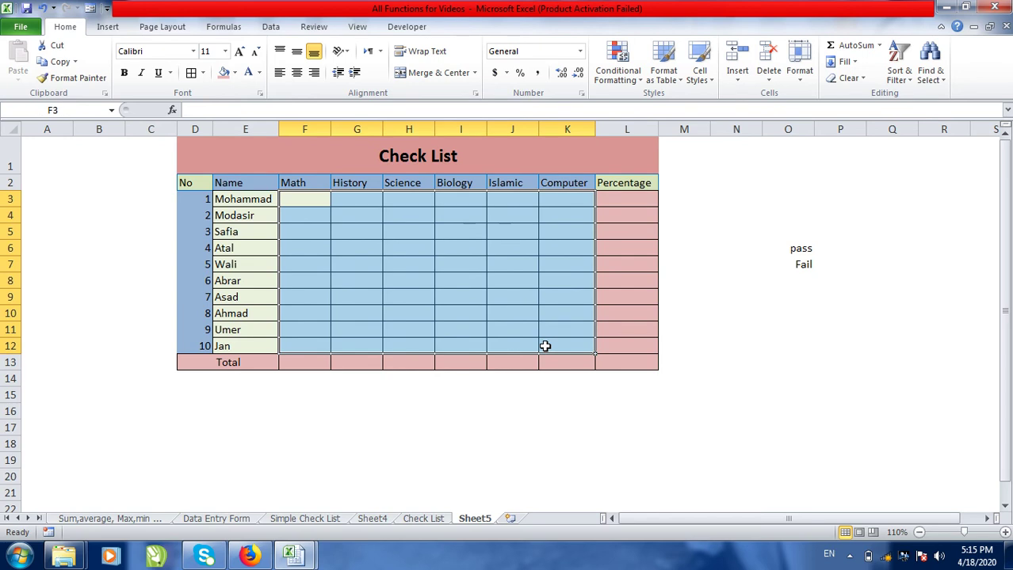
{"action": "left_click", "coordinate": [311, 199]}
{"action": "left_click_drag", "start_coordinate": [311, 198], "coordinate": [557, 349]}
{"action": "left_click", "coordinate": [269, 30]}
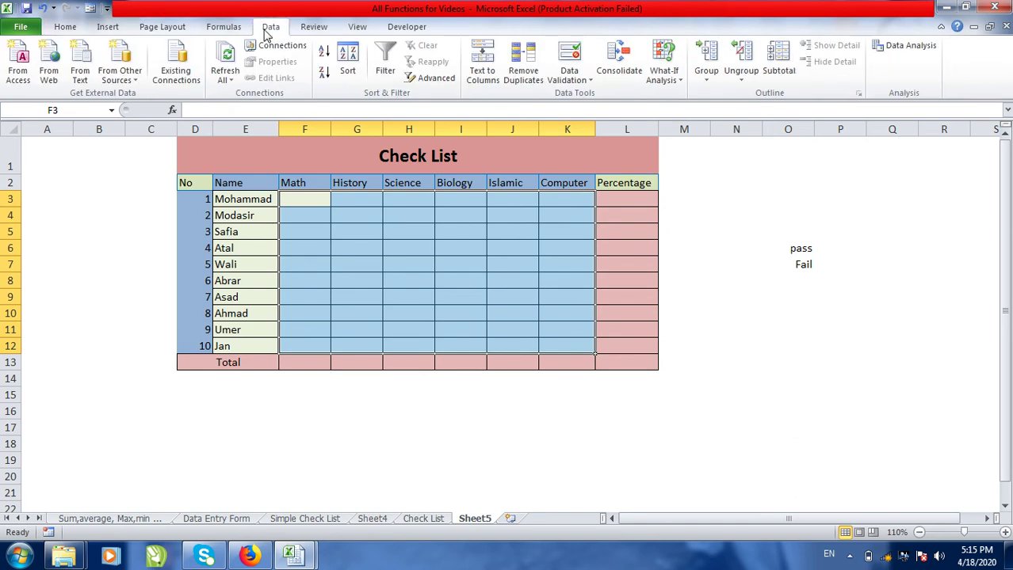
{"action": "left_click", "coordinate": [580, 80]}
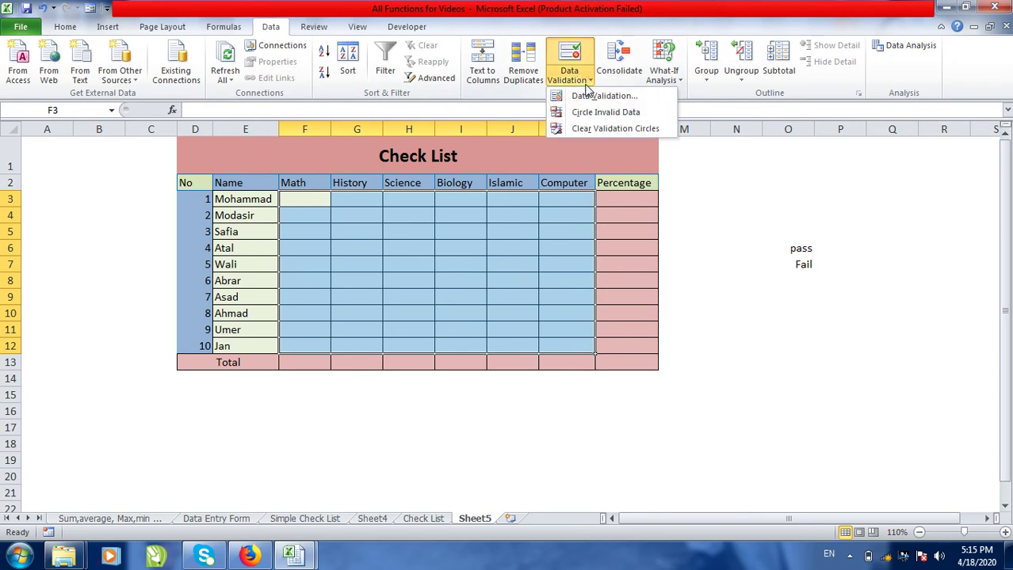
{"action": "left_click", "coordinate": [597, 97]}
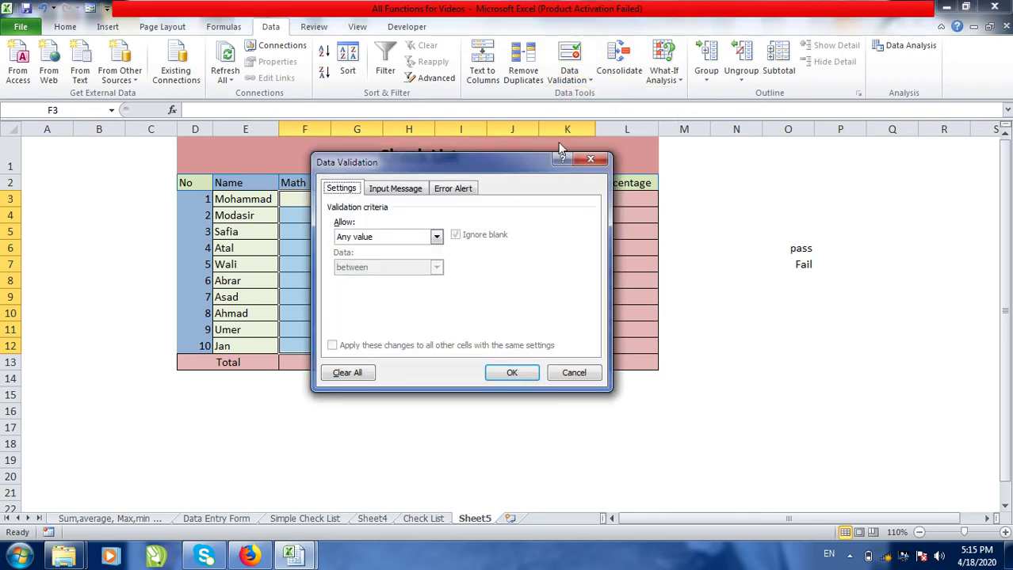
{"action": "left_click_drag", "start_coordinate": [529, 170], "coordinate": [633, 274]}
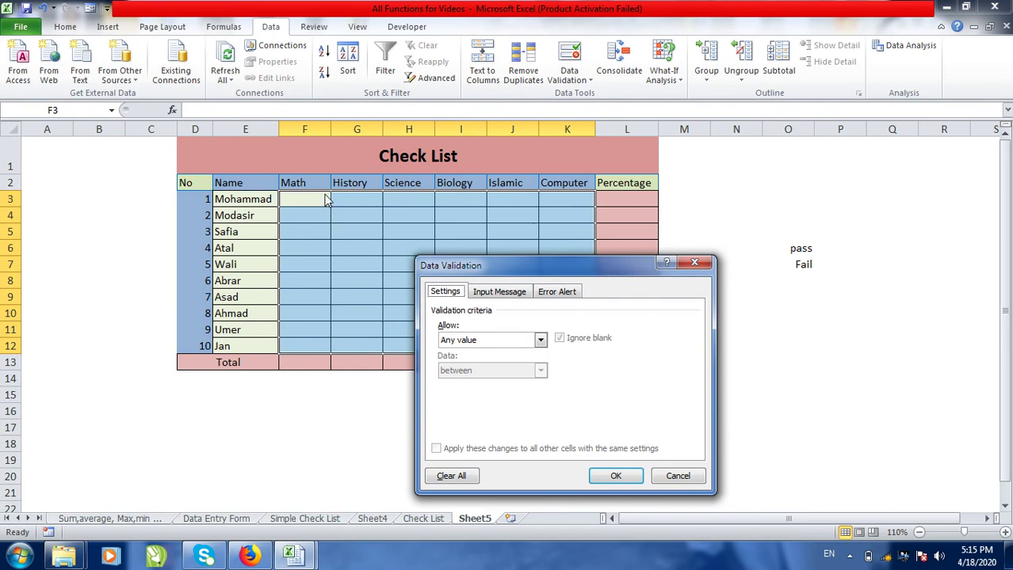
{"action": "left_click", "coordinate": [476, 341]}
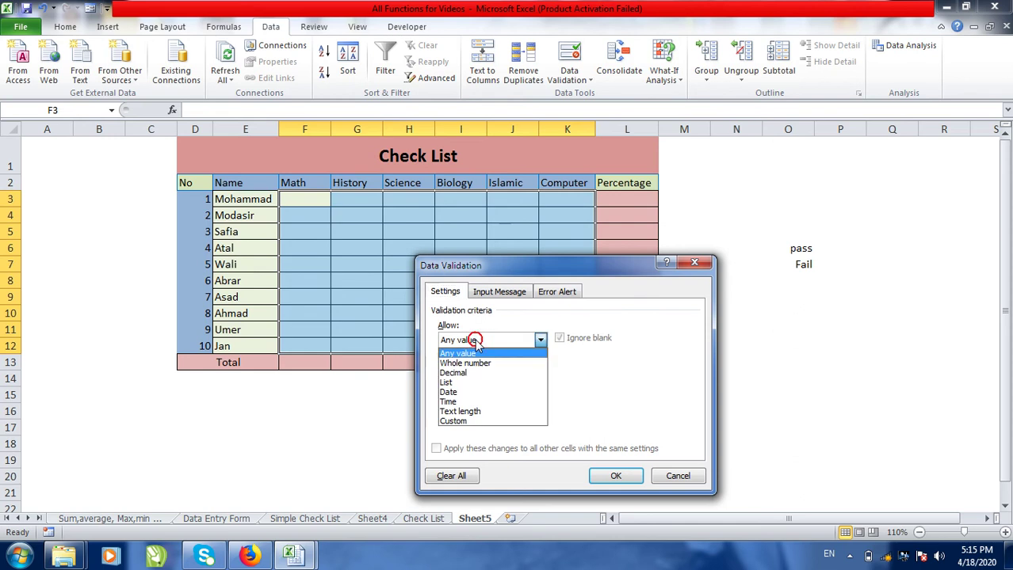
{"action": "left_click", "coordinate": [456, 384]}
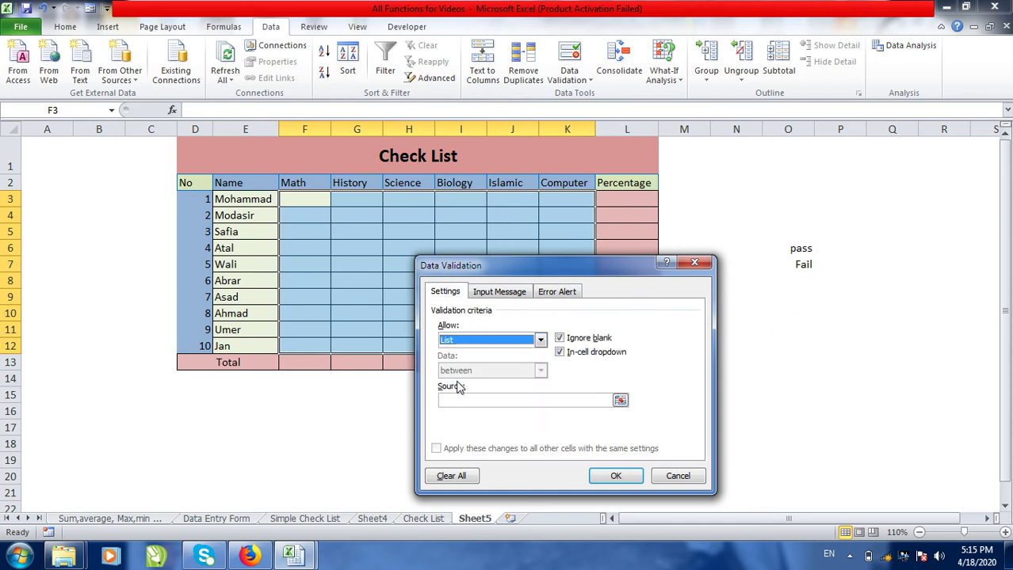
{"action": "left_click", "coordinate": [493, 400]}
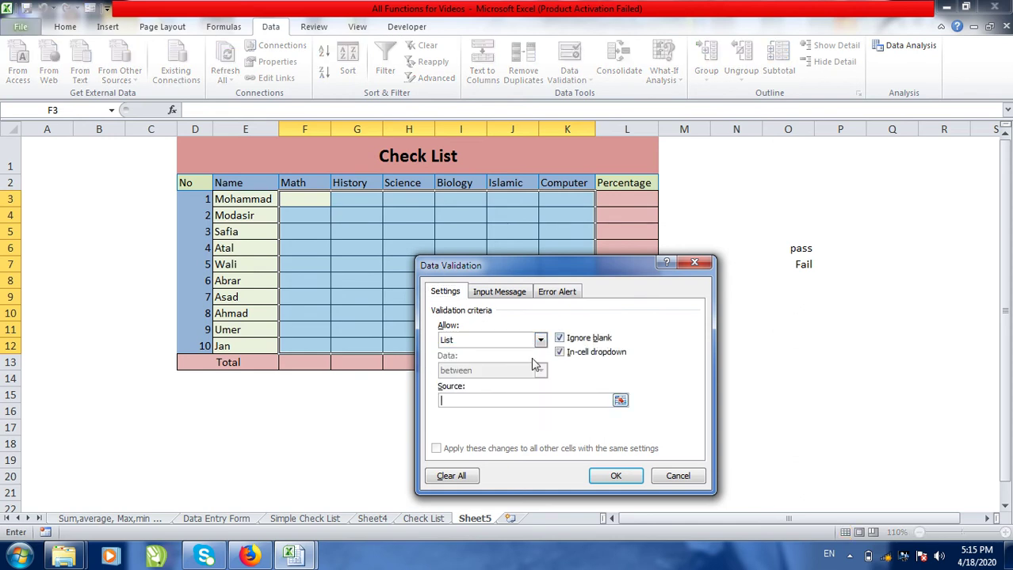
{"action": "left_click_drag", "start_coordinate": [800, 250], "coordinate": [803, 265]}
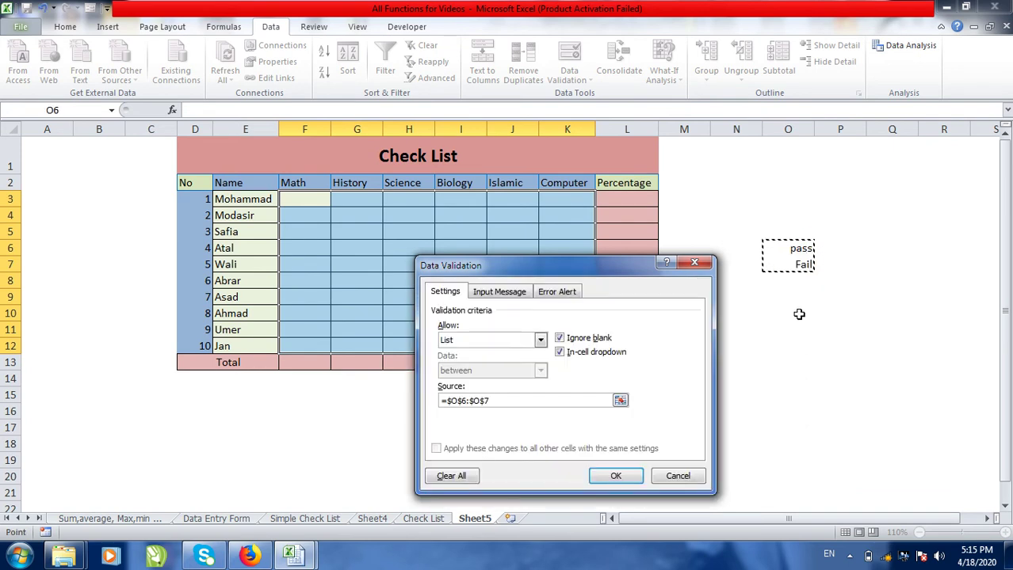
{"action": "left_click", "coordinate": [612, 478]}
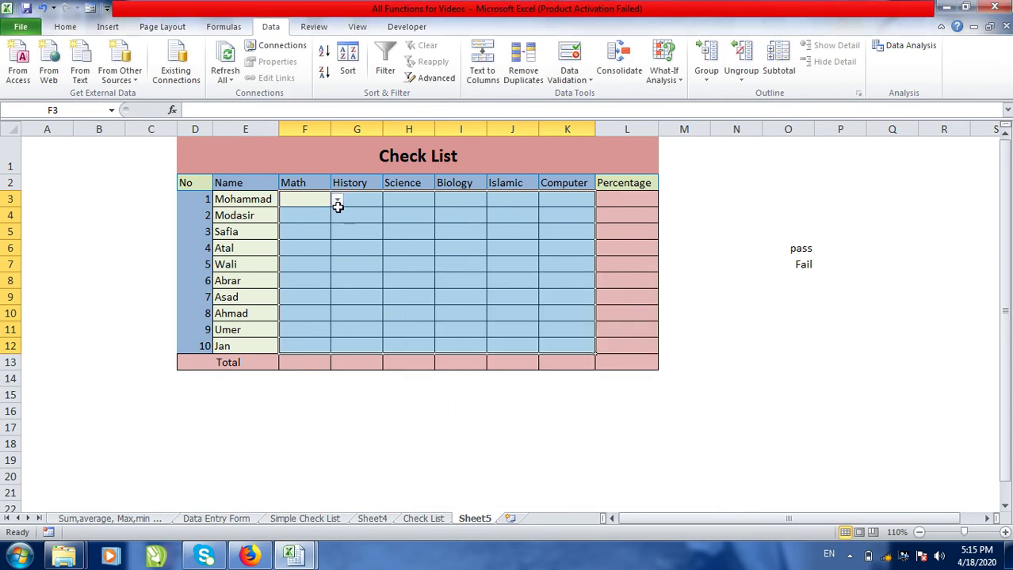
{"action": "left_click", "coordinate": [337, 202]}
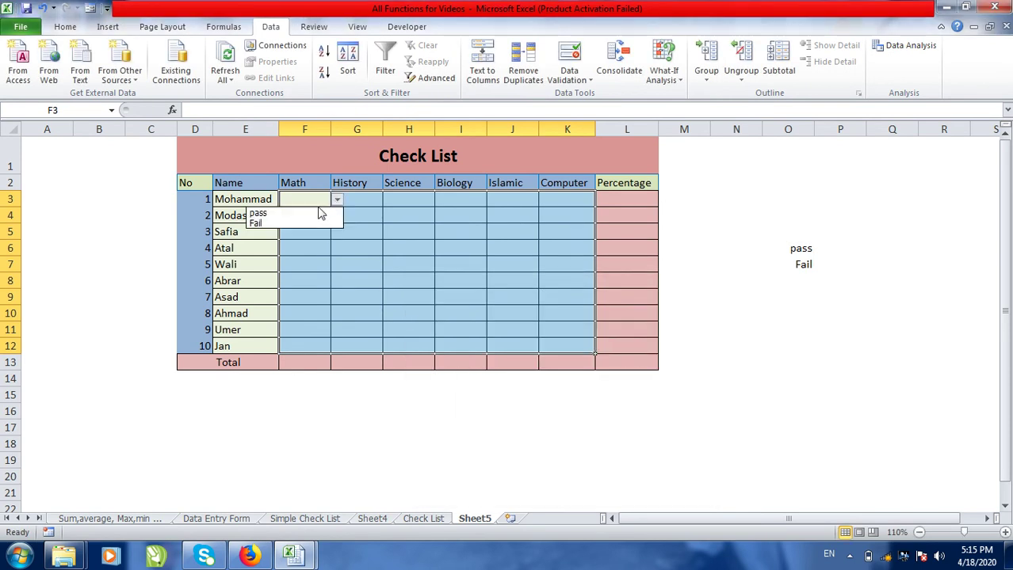
{"action": "left_click", "coordinate": [368, 229]}
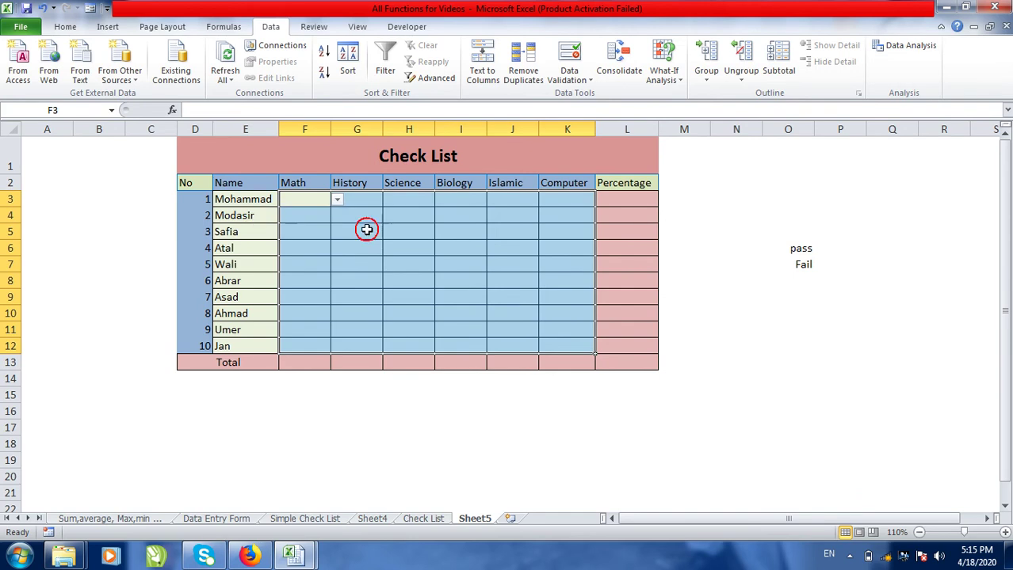
Step: Choose pass in the Math cell F3 and Fail in the History cell G3 from their validation lists
{"action": "left_click", "coordinate": [320, 230]}
{"action": "left_click", "coordinate": [305, 199]}
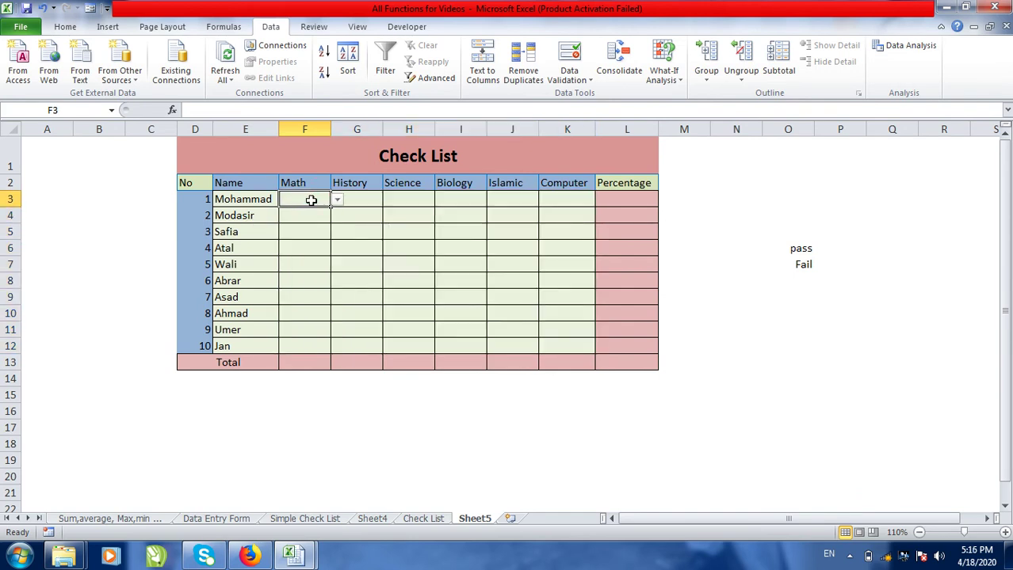
{"action": "left_click", "coordinate": [337, 201]}
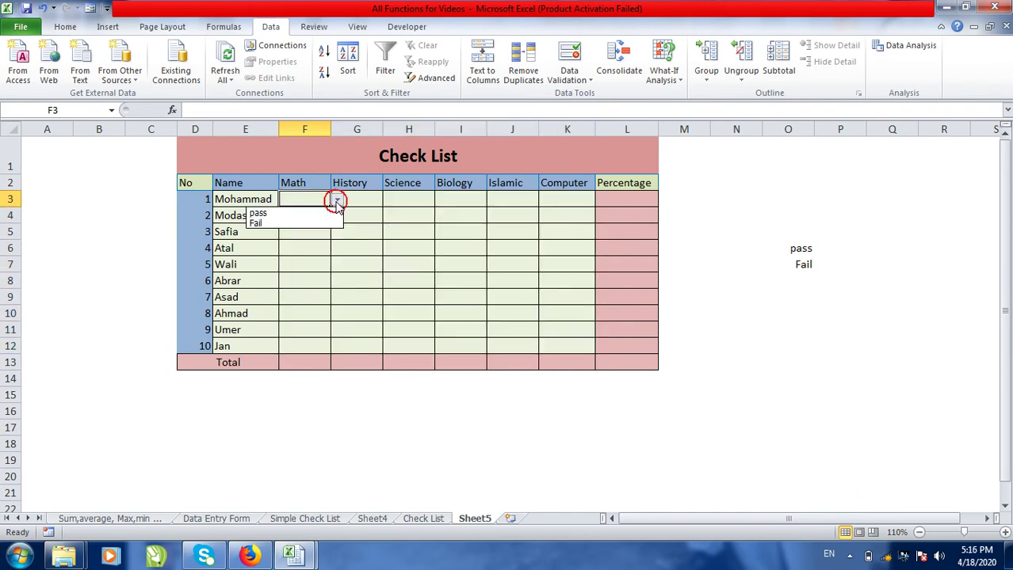
{"action": "left_click", "coordinate": [305, 214]}
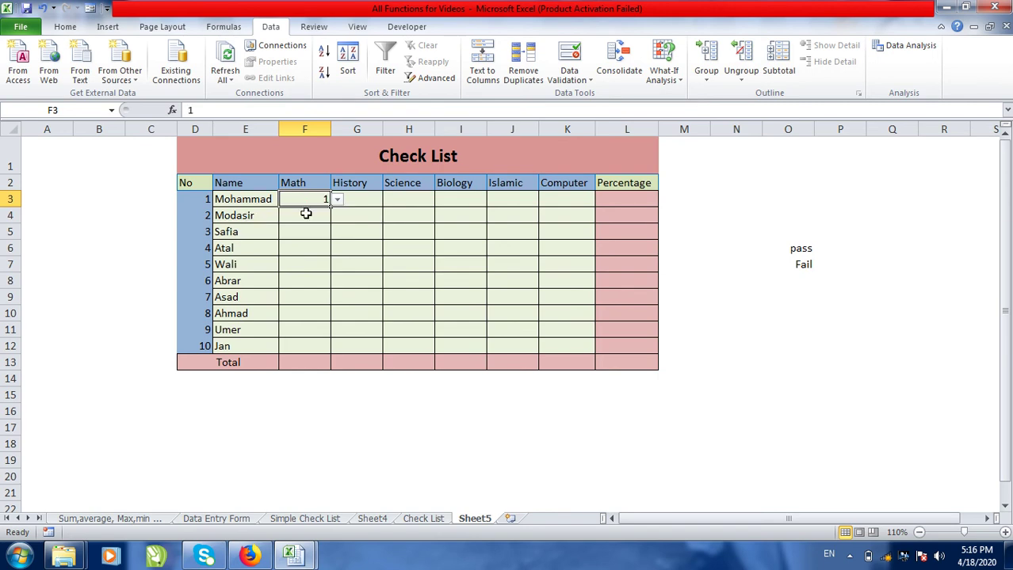
{"action": "left_click", "coordinate": [361, 200]}
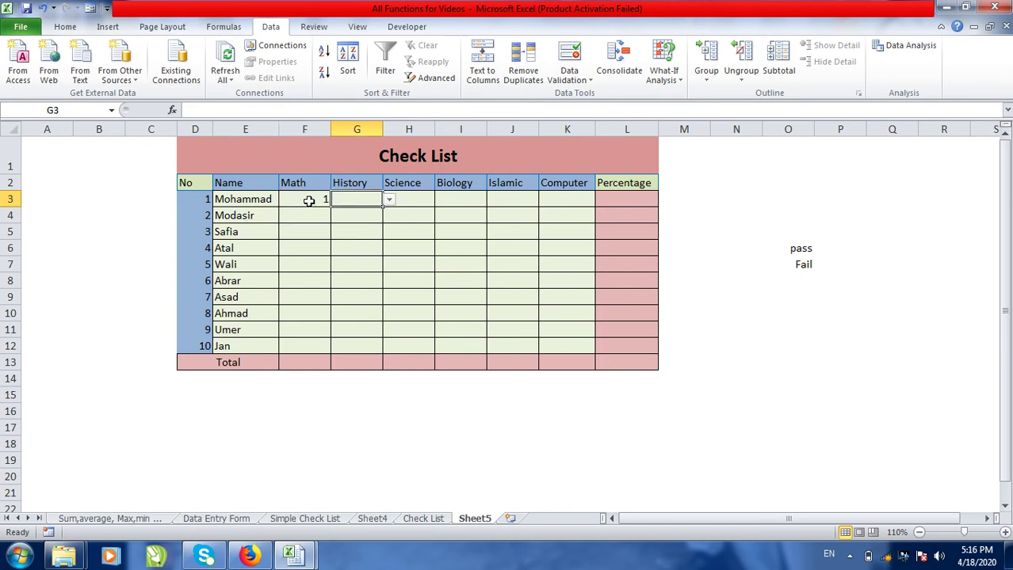
{"action": "left_click", "coordinate": [389, 201]}
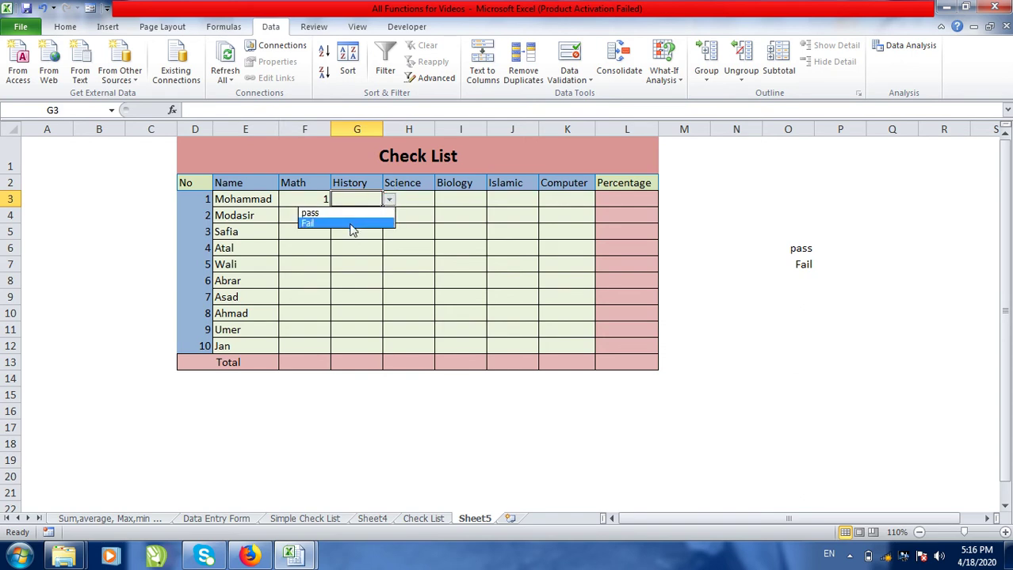
{"action": "left_click", "coordinate": [352, 225]}
{"action": "left_click", "coordinate": [355, 214]}
Step: Start a new conditional formatting rule for the subject result cells F3:K12 with the format style Icon Sets
{"action": "left_click_drag", "start_coordinate": [307, 199], "coordinate": [455, 273]}
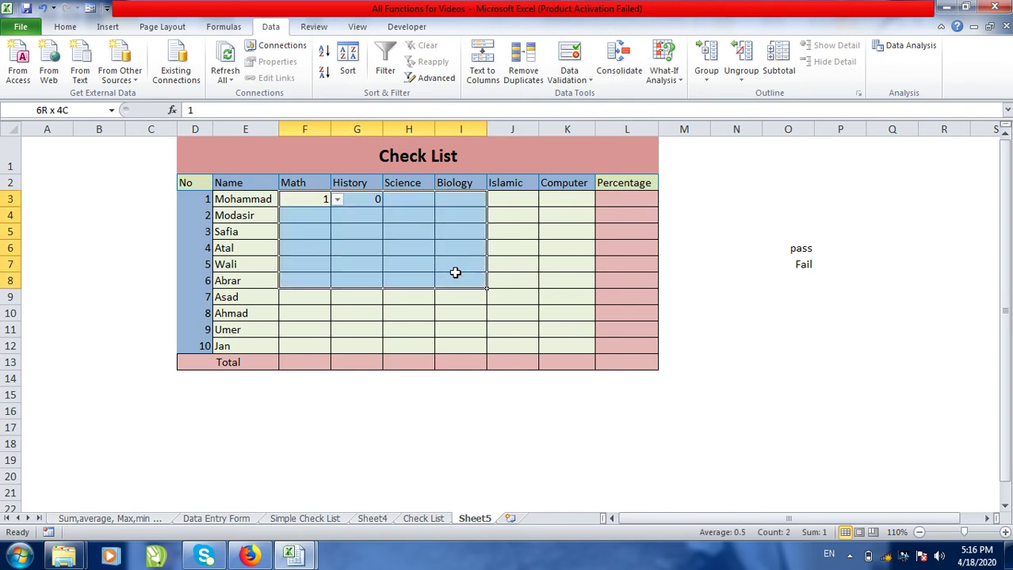
{"action": "left_click_drag", "start_coordinate": [454, 272], "coordinate": [557, 346]}
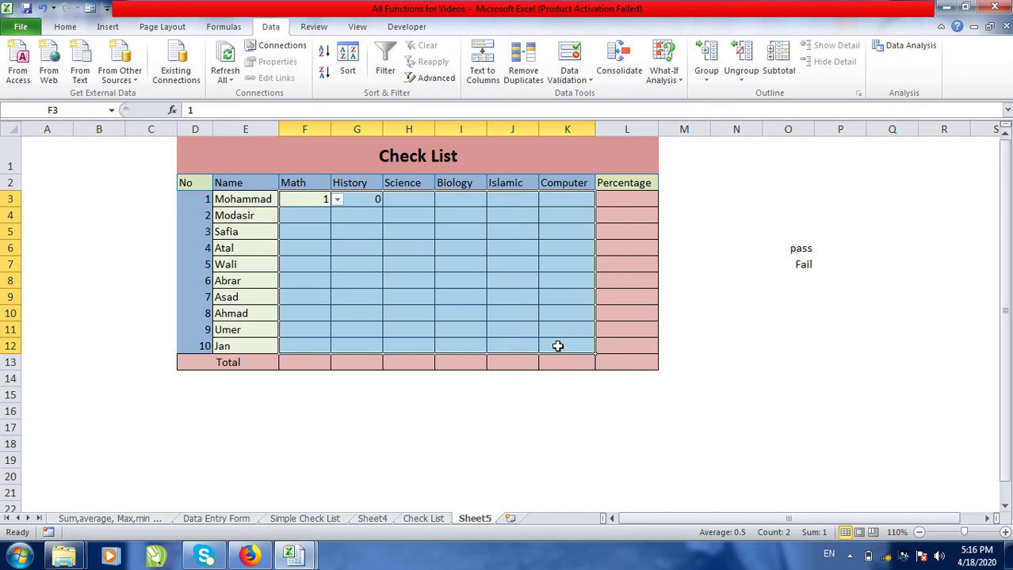
{"action": "left_click_drag", "start_coordinate": [305, 204], "coordinate": [548, 344]}
{"action": "left_click_drag", "start_coordinate": [548, 345], "coordinate": [549, 344]}
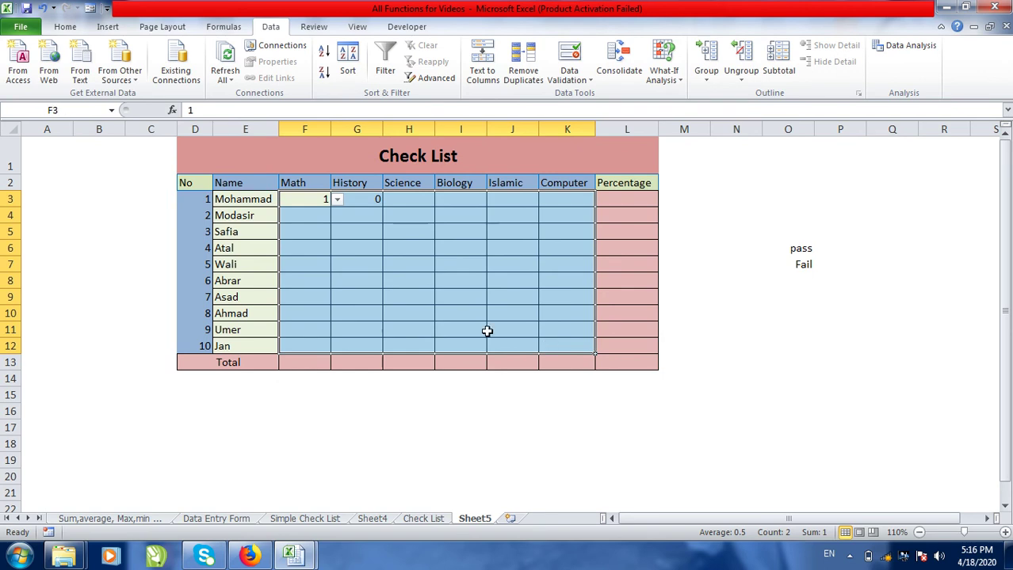
{"action": "left_click", "coordinate": [66, 27]}
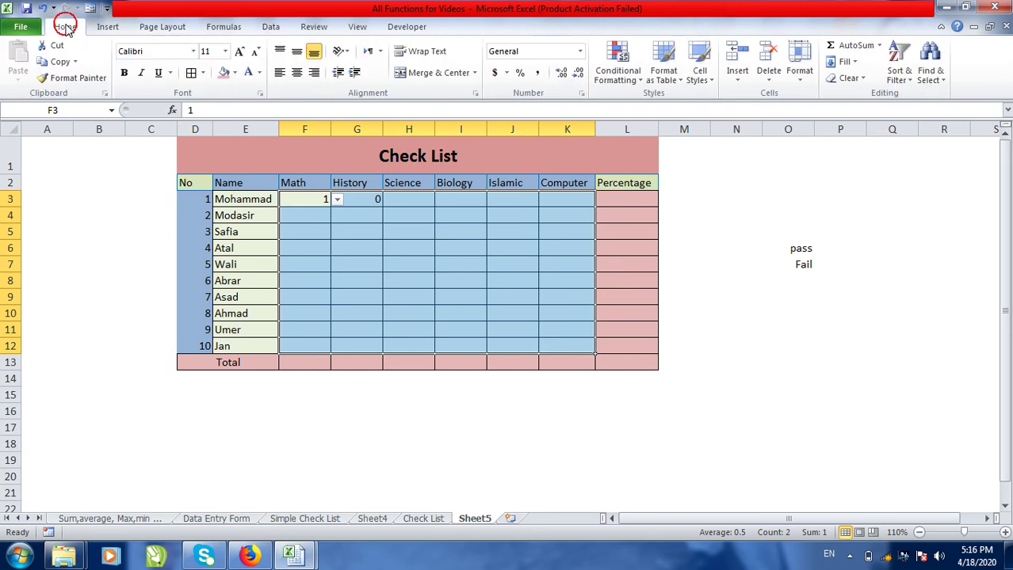
{"action": "left_click", "coordinate": [640, 79]}
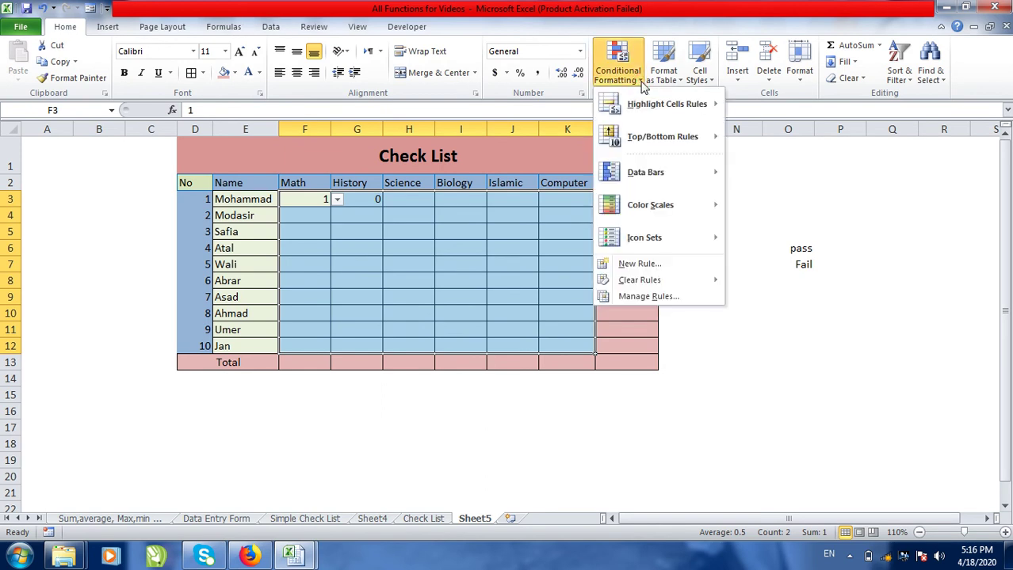
{"action": "left_click", "coordinate": [646, 298]}
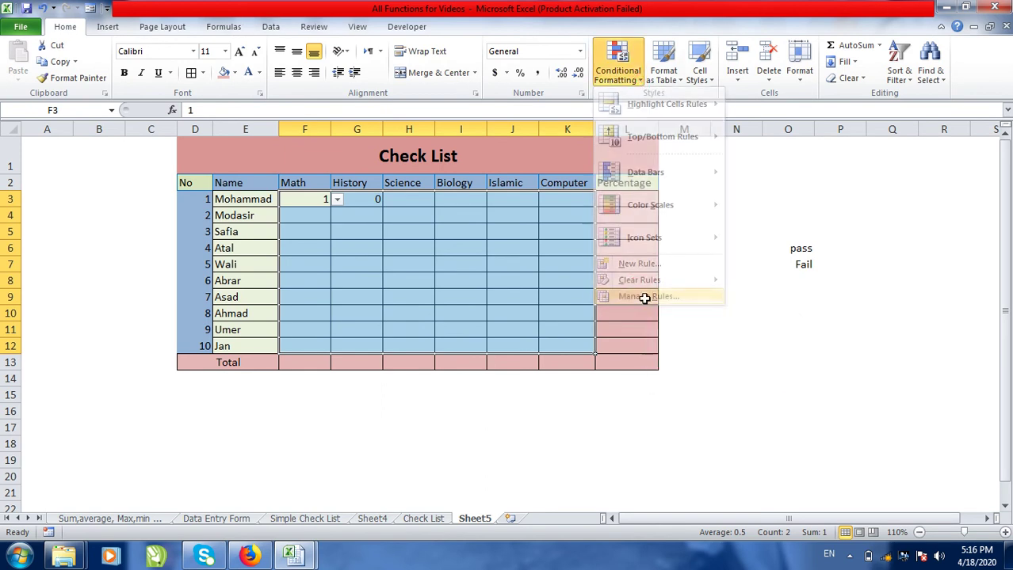
{"action": "left_click_drag", "start_coordinate": [659, 279], "coordinate": [762, 221]}
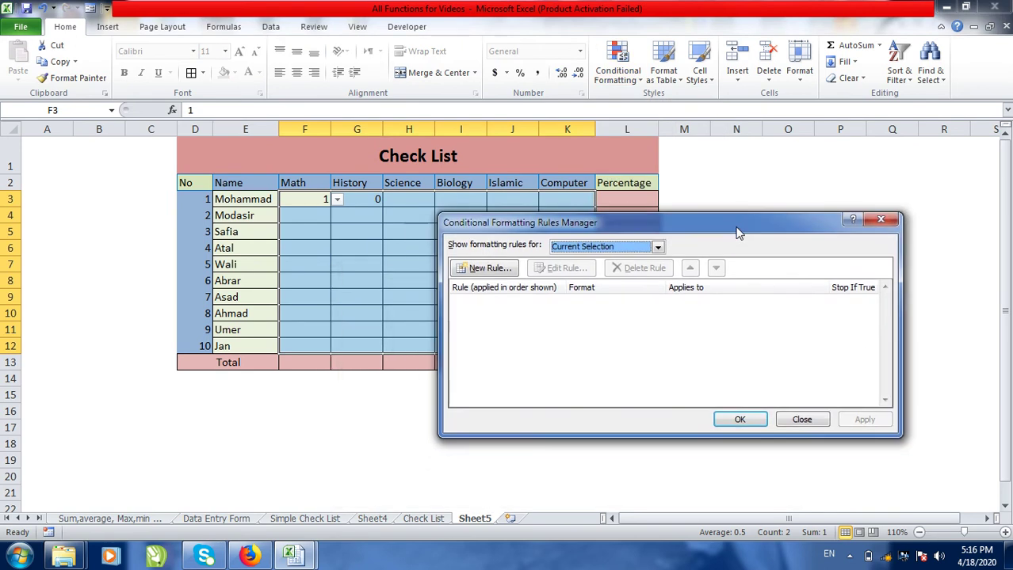
{"action": "left_click", "coordinate": [496, 270]}
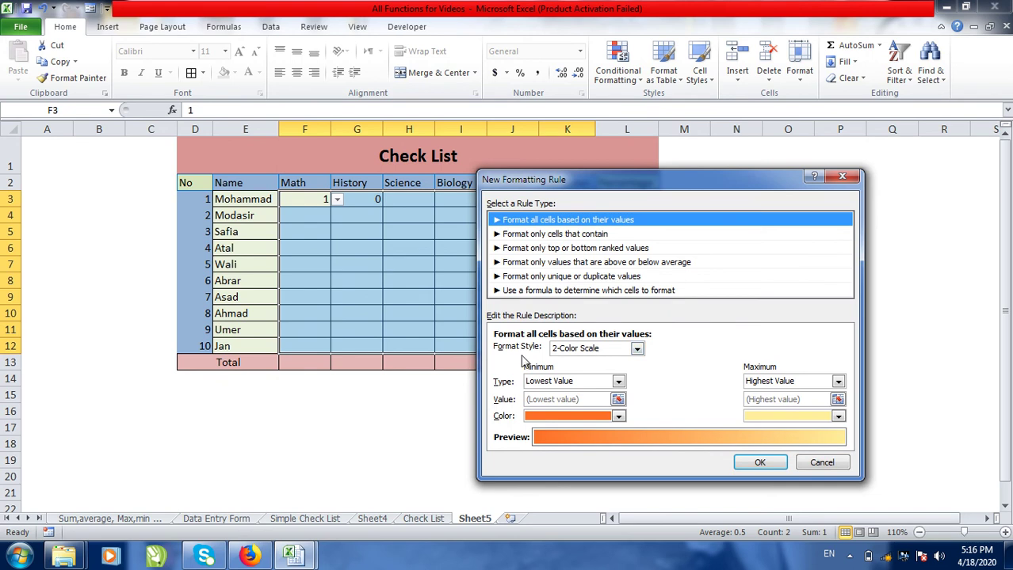
{"action": "left_click", "coordinate": [577, 349]}
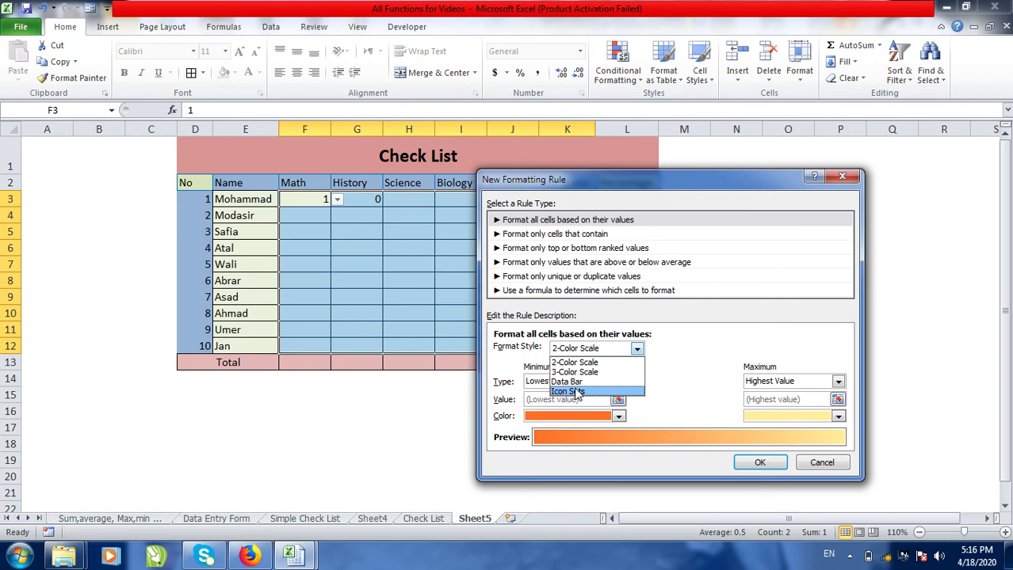
{"action": "left_click", "coordinate": [576, 393]}
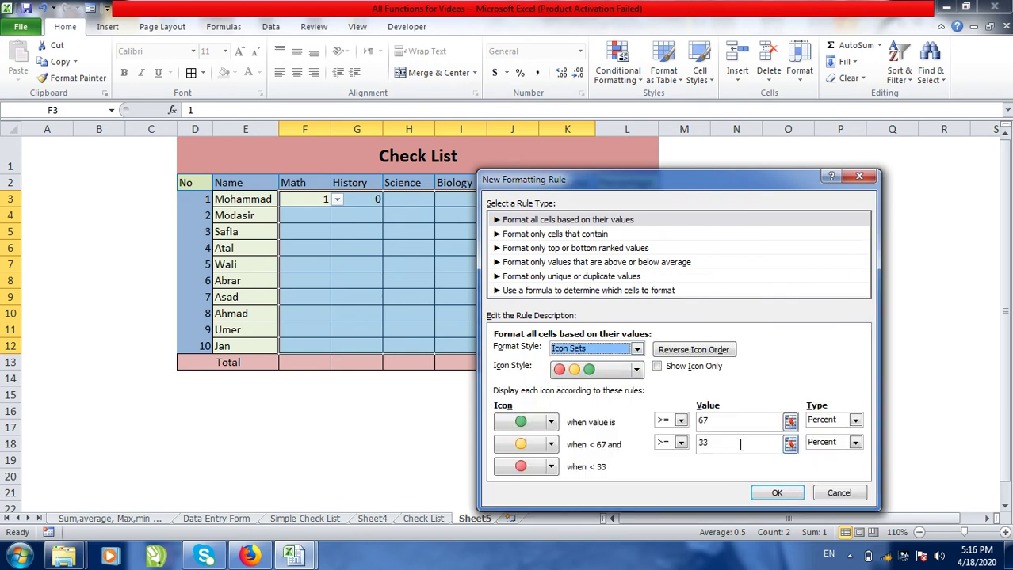
Step: Set both icon thresholds to type Number, with >= 1 for the first icon and >= 0 for the second
{"action": "left_click", "coordinate": [839, 421]}
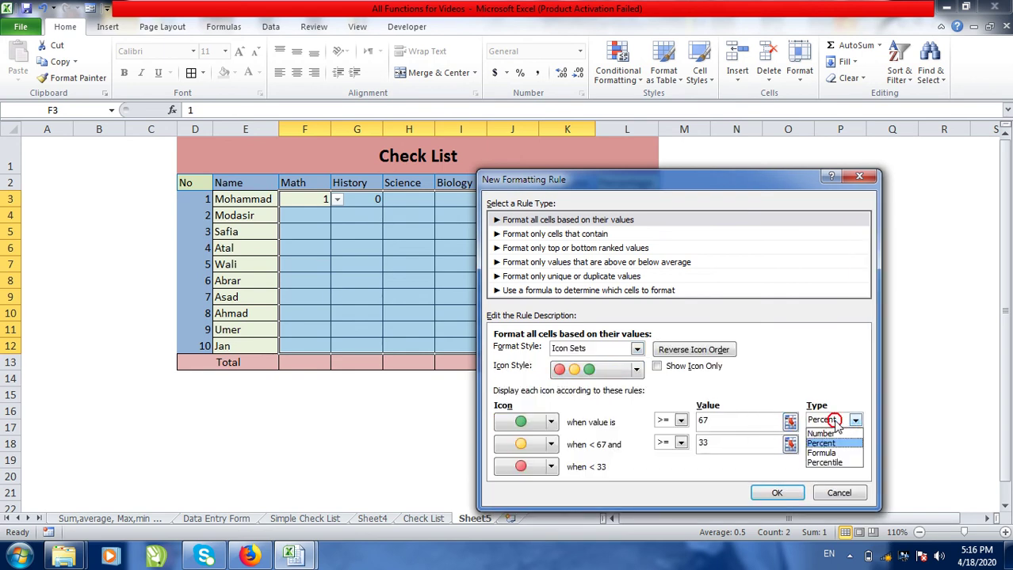
{"action": "left_click", "coordinate": [825, 434]}
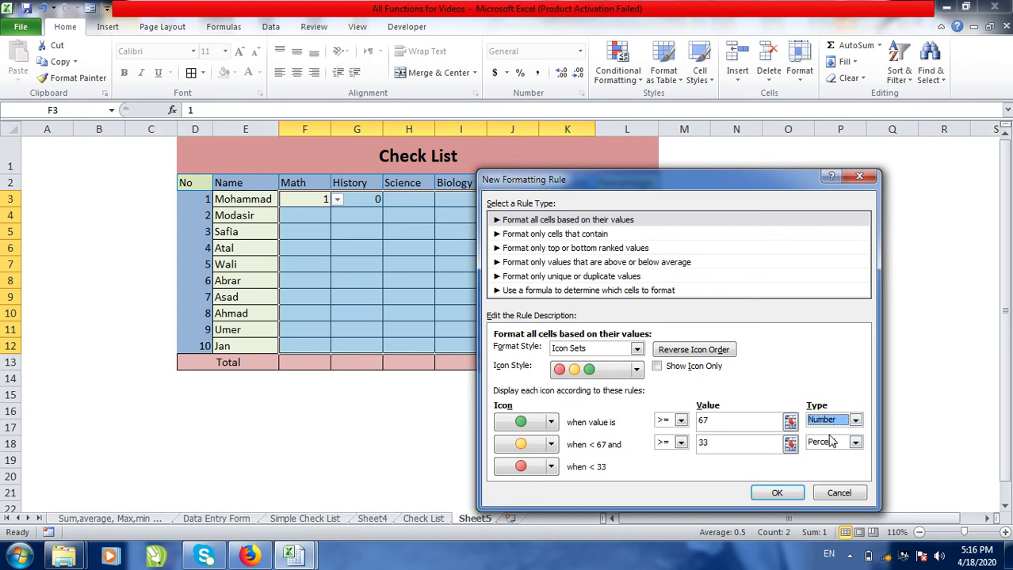
{"action": "left_click", "coordinate": [819, 444]}
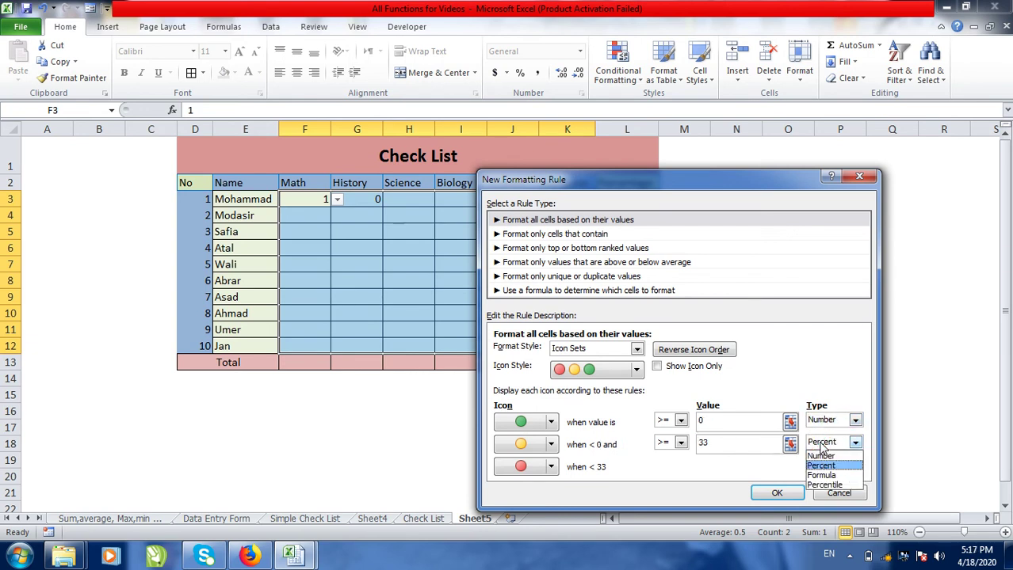
{"action": "left_click", "coordinate": [820, 455]}
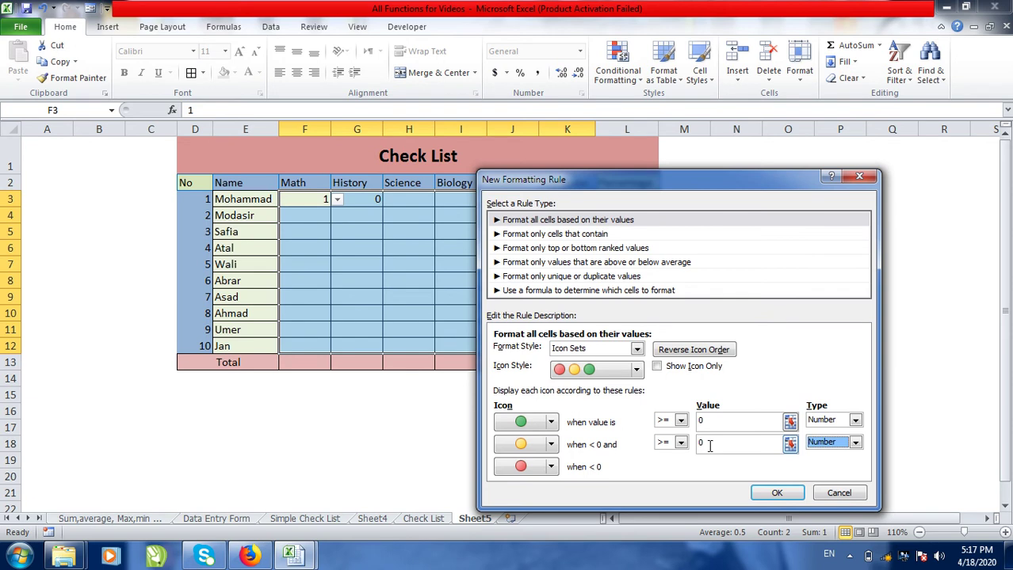
{"action": "left_click", "coordinate": [552, 423]}
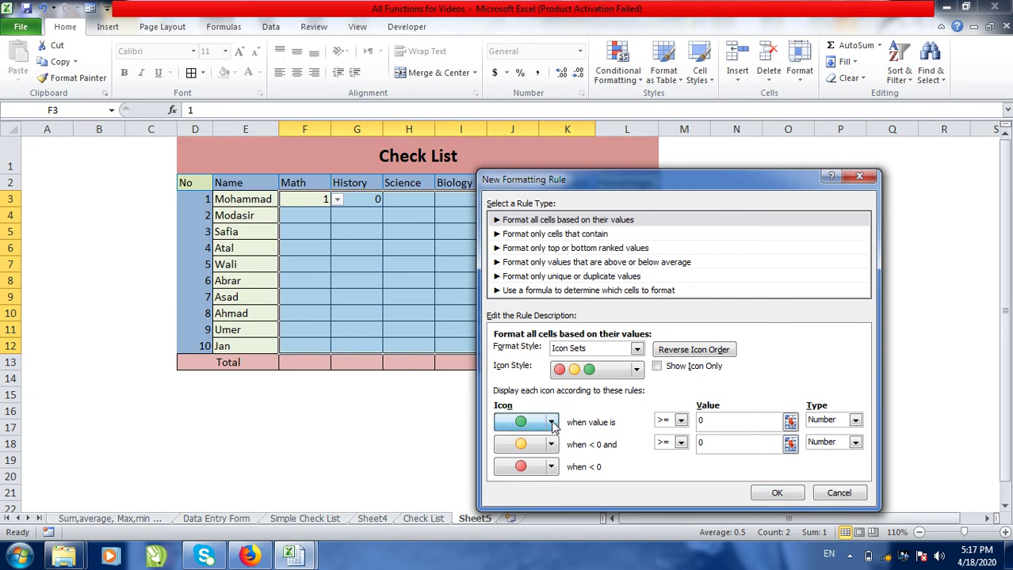
{"action": "left_click", "coordinate": [552, 424]}
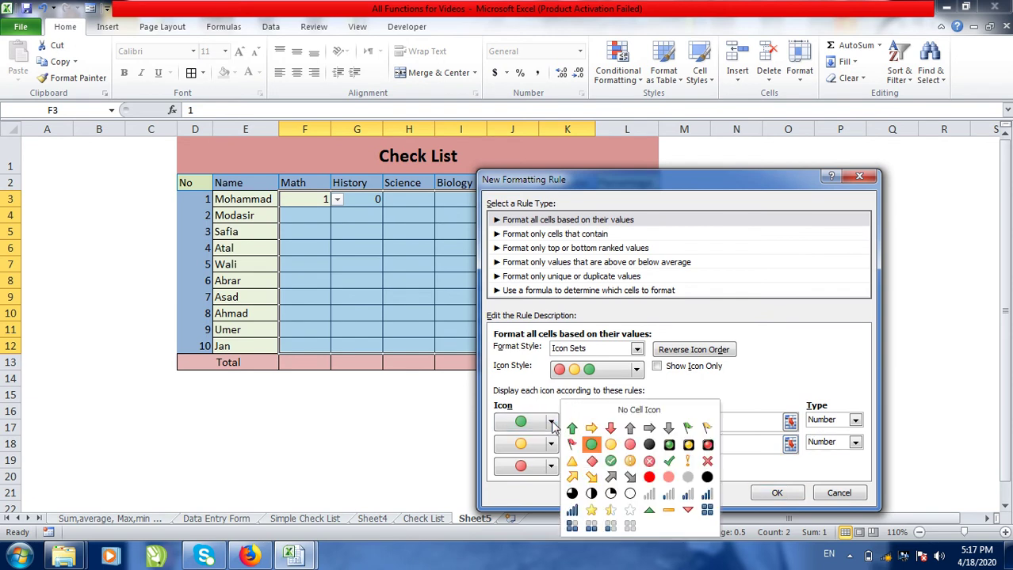
{"action": "left_click", "coordinate": [749, 384]}
{"action": "double_click", "coordinate": [708, 421]}
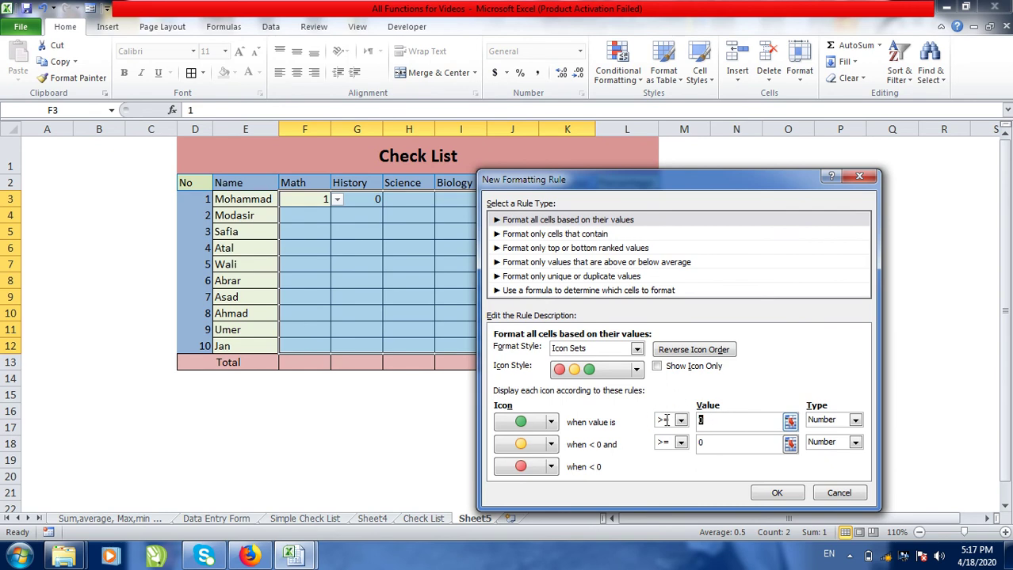
{"action": "left_click", "coordinate": [719, 445]}
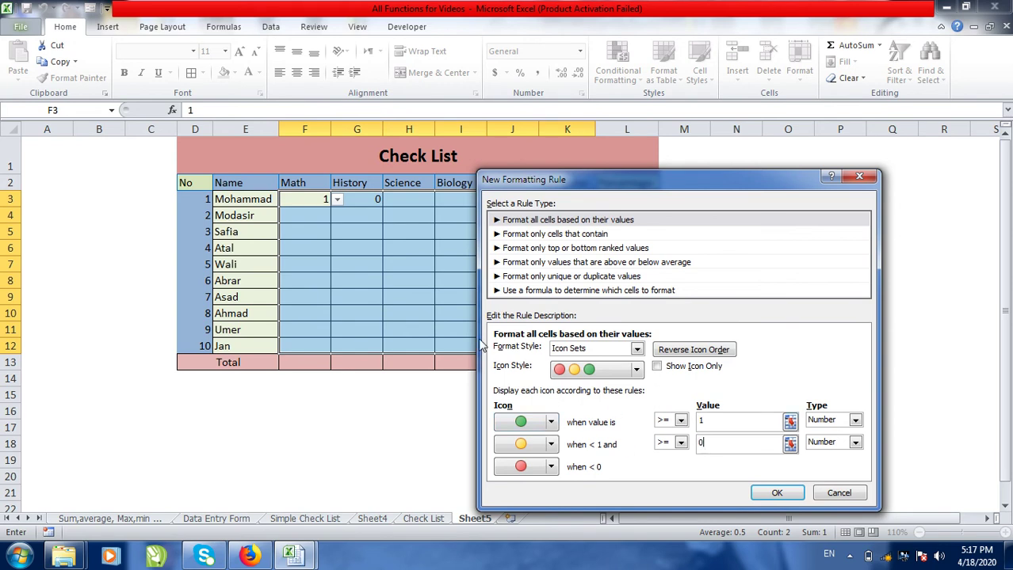
Step: Assign a green check mark to the first icon and a red cross to the second, and apply the rule to F3:K12
{"action": "left_click", "coordinate": [551, 422]}
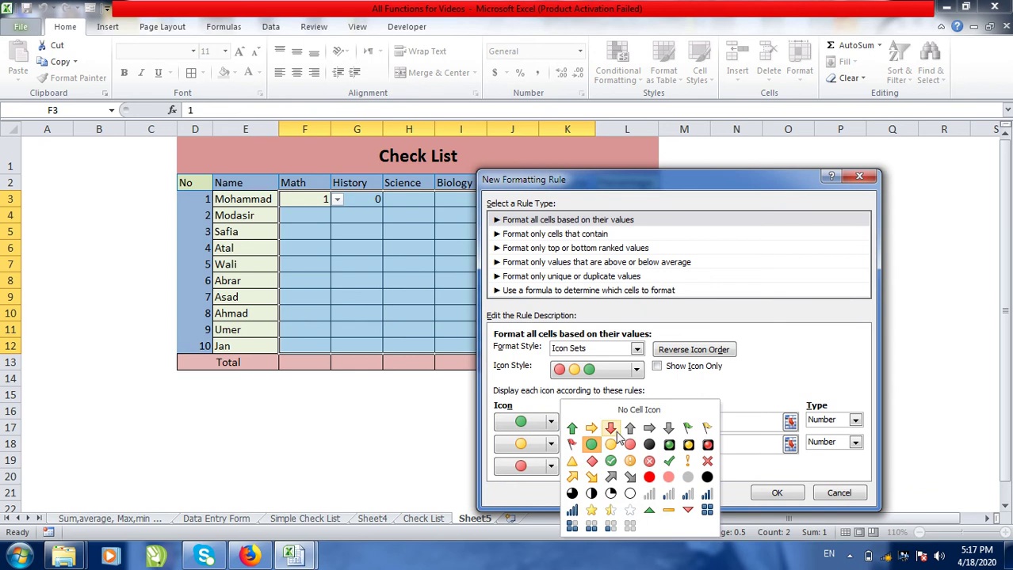
{"action": "left_click", "coordinate": [669, 462]}
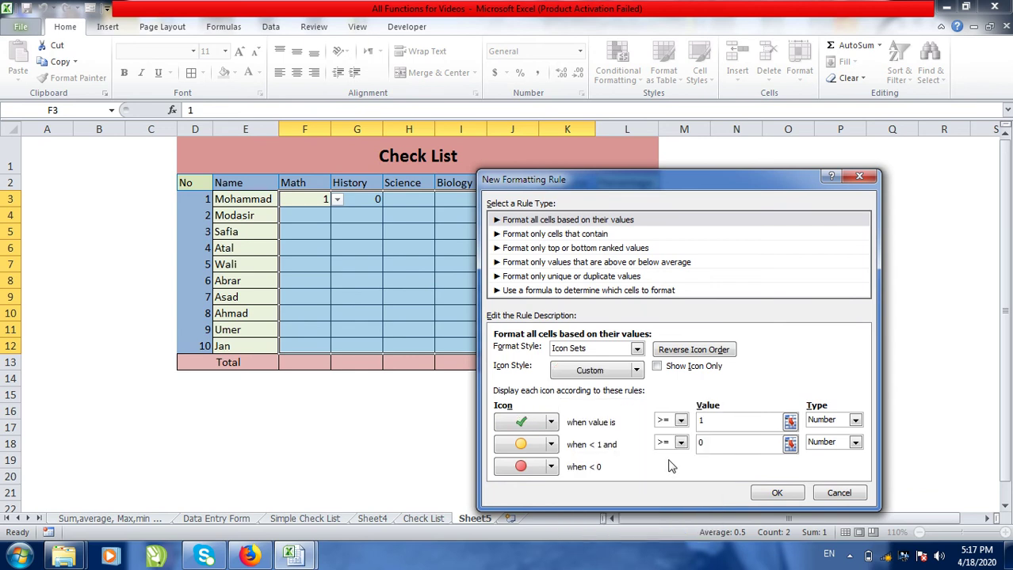
{"action": "left_click", "coordinate": [552, 448]}
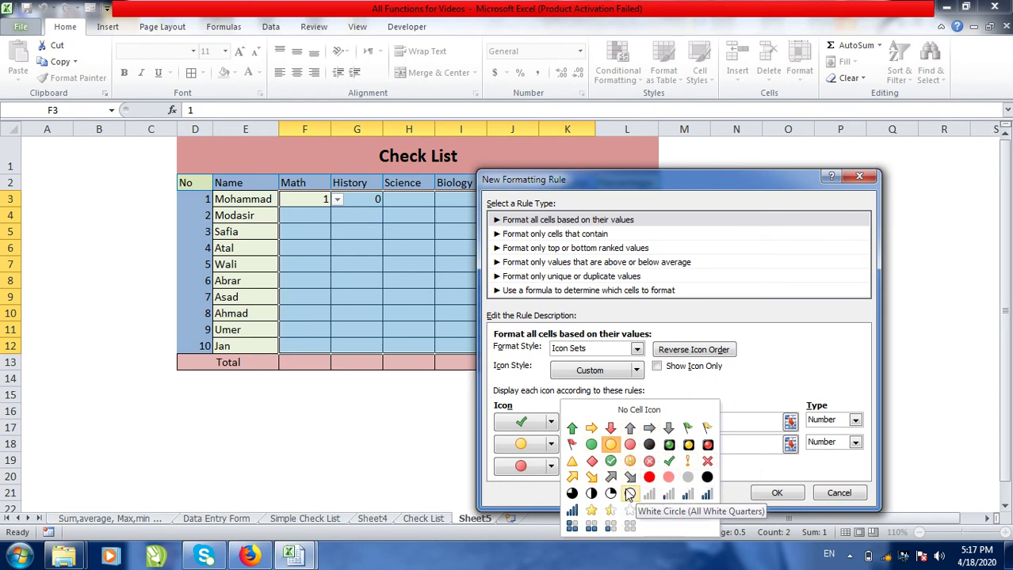
{"action": "left_click", "coordinate": [707, 462]}
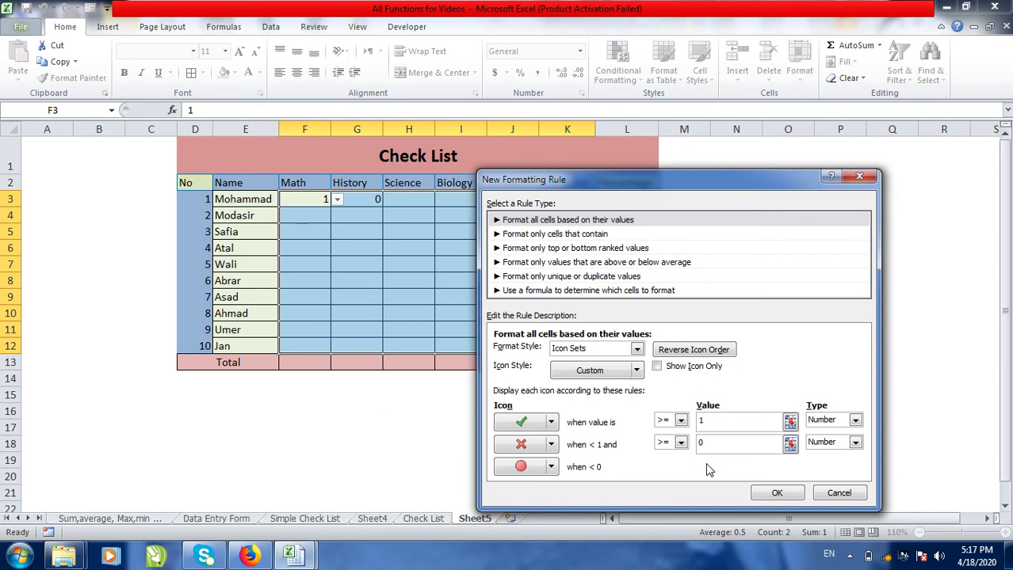
{"action": "left_click", "coordinate": [776, 494]}
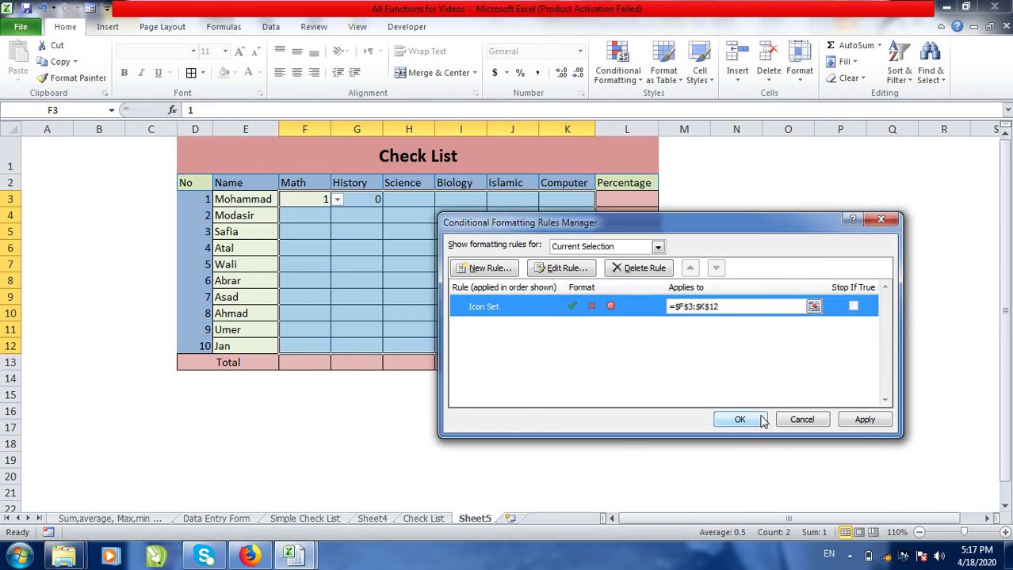
{"action": "left_click", "coordinate": [743, 419]}
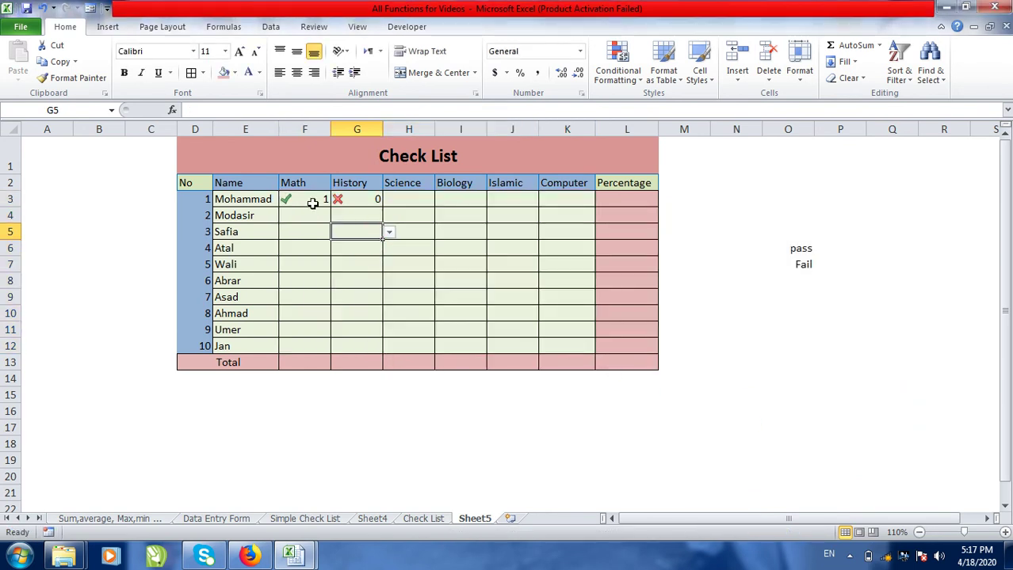
Step: Choose pass in the Science cell H3 from its validation list to test the icon rule
{"action": "left_click", "coordinate": [412, 200]}
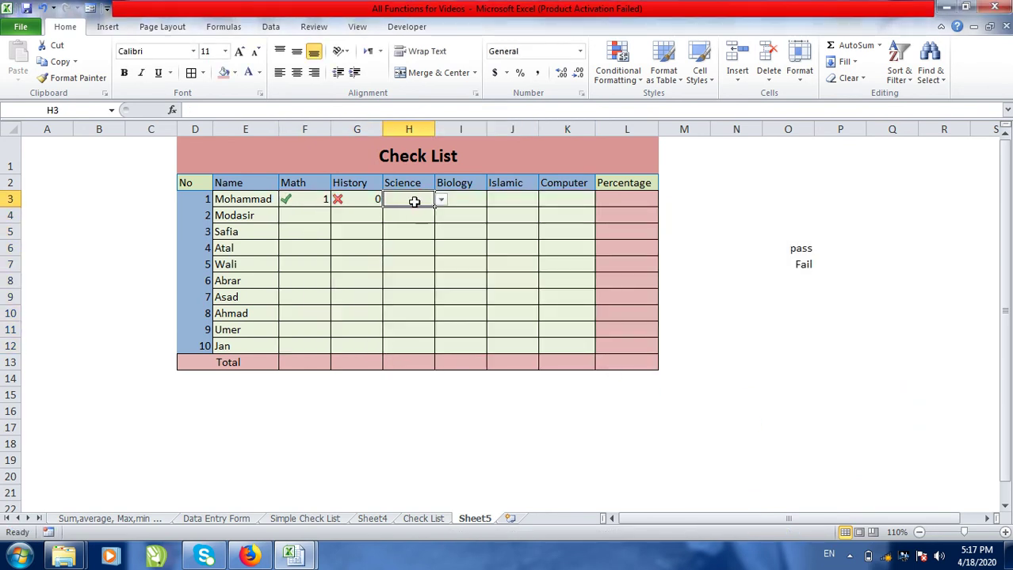
{"action": "left_click", "coordinate": [441, 199]}
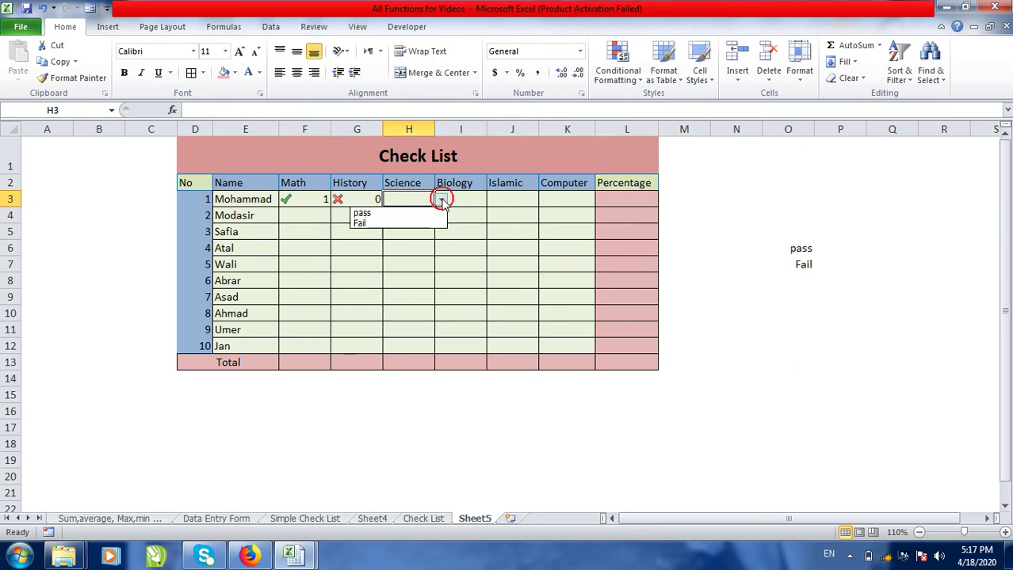
{"action": "left_click", "coordinate": [412, 214]}
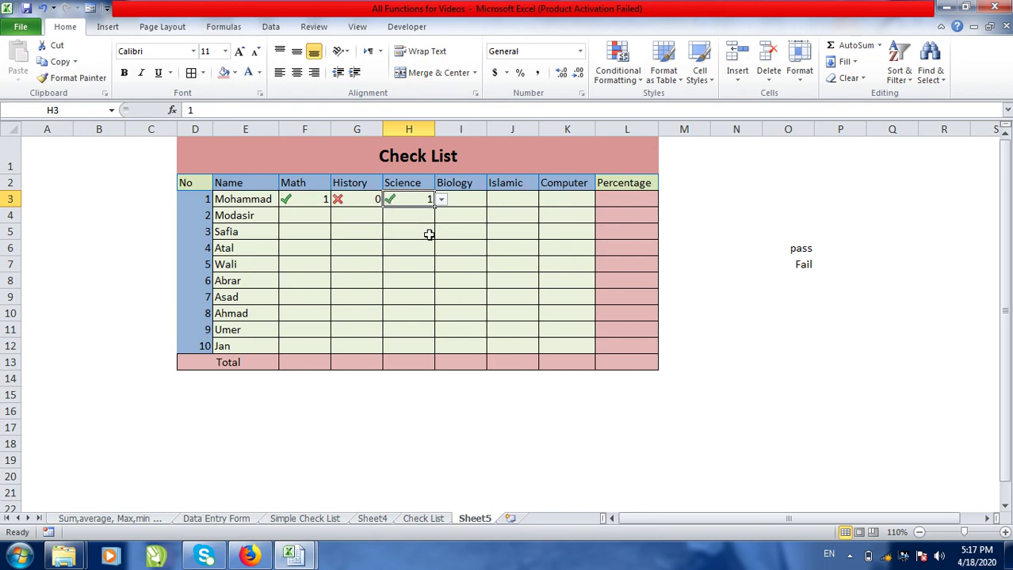
{"action": "left_click", "coordinate": [315, 228]}
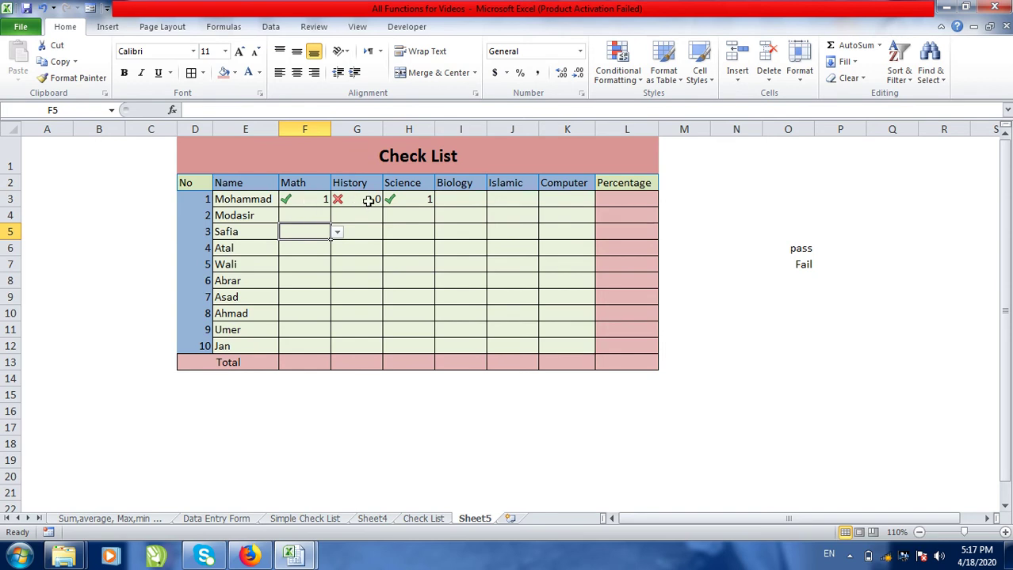
Step: Edit the icon set rule on F3:K12 to show only the icons without the underlying values
{"action": "left_click_drag", "start_coordinate": [301, 198], "coordinate": [549, 339]}
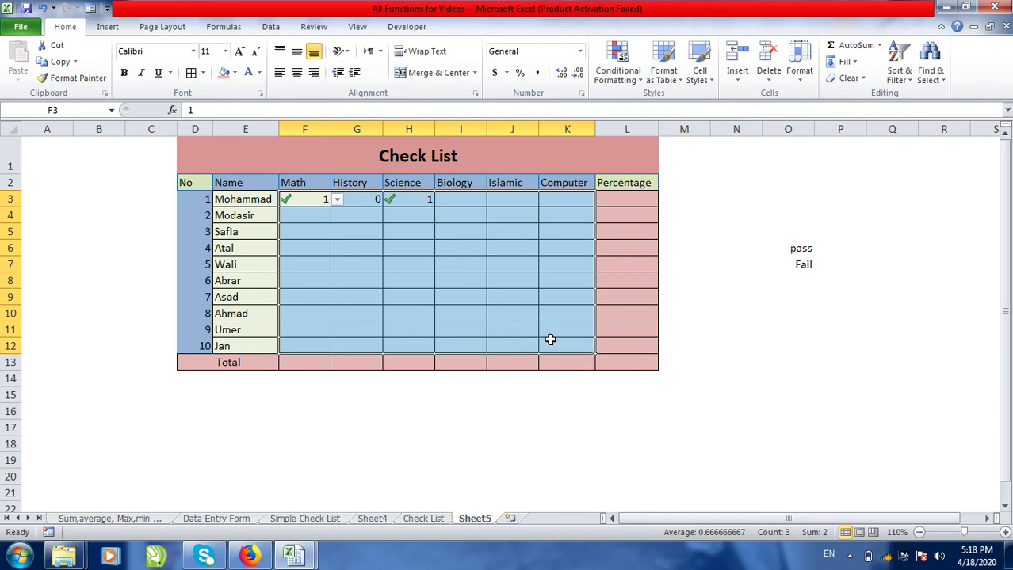
{"action": "left_click", "coordinate": [642, 83]}
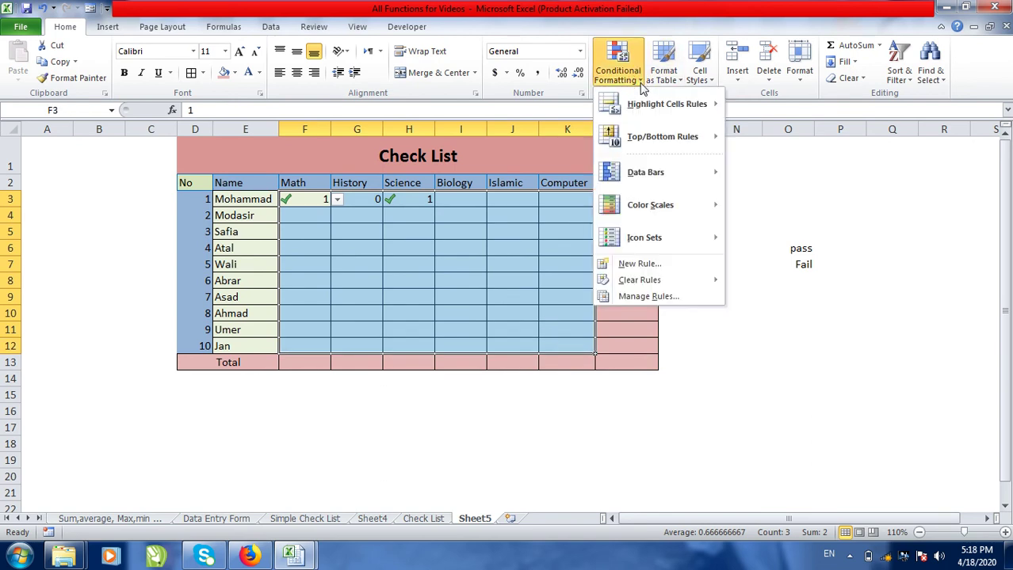
{"action": "left_click", "coordinate": [653, 299]}
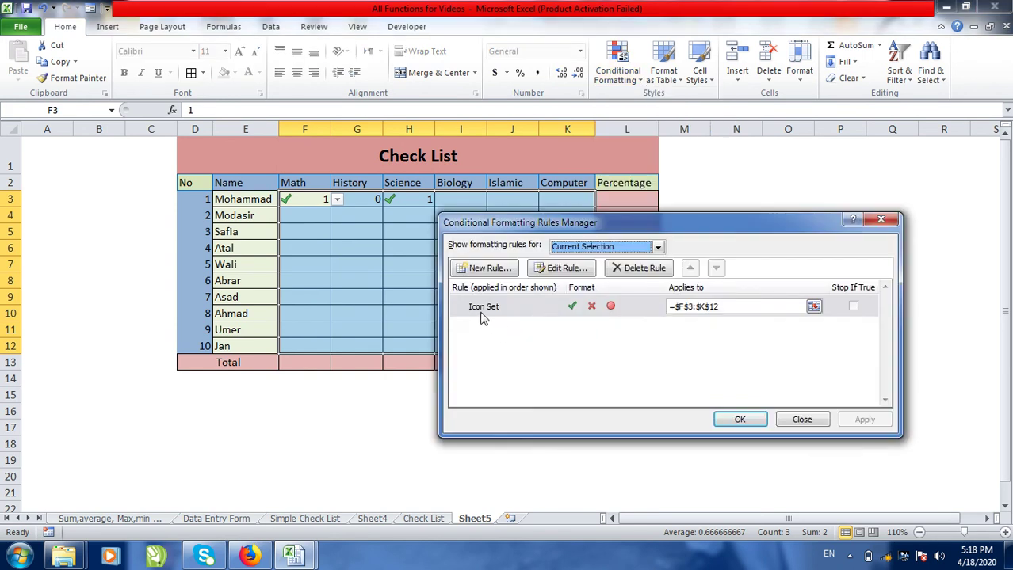
{"action": "double_click", "coordinate": [560, 314]}
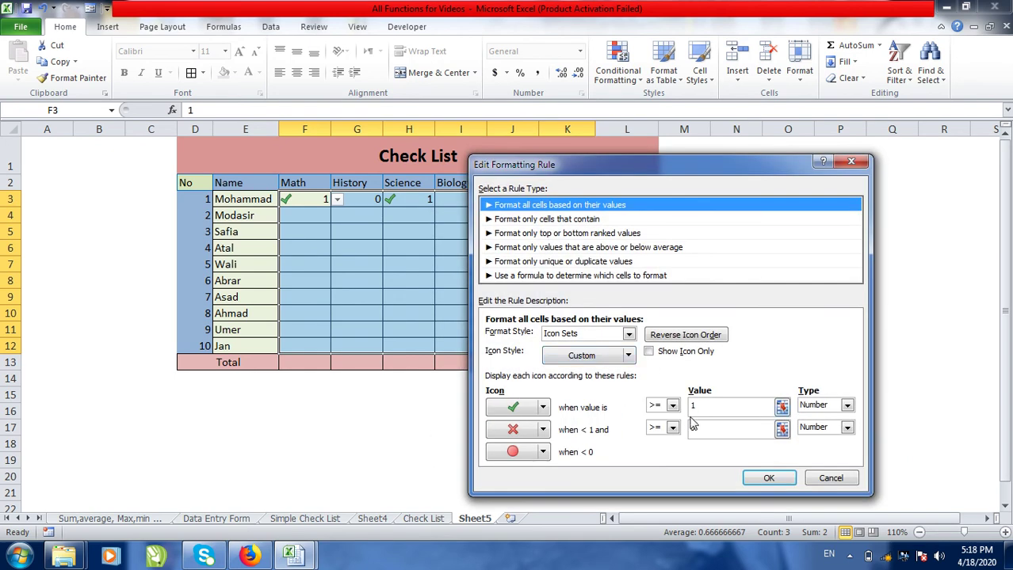
{"action": "left_click", "coordinate": [649, 352]}
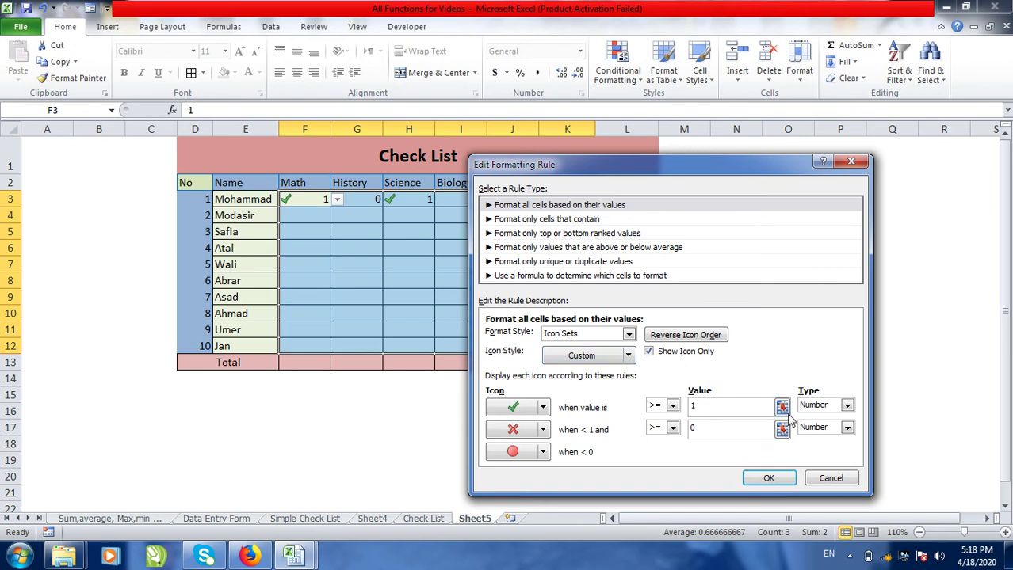
{"action": "left_click", "coordinate": [767, 478]}
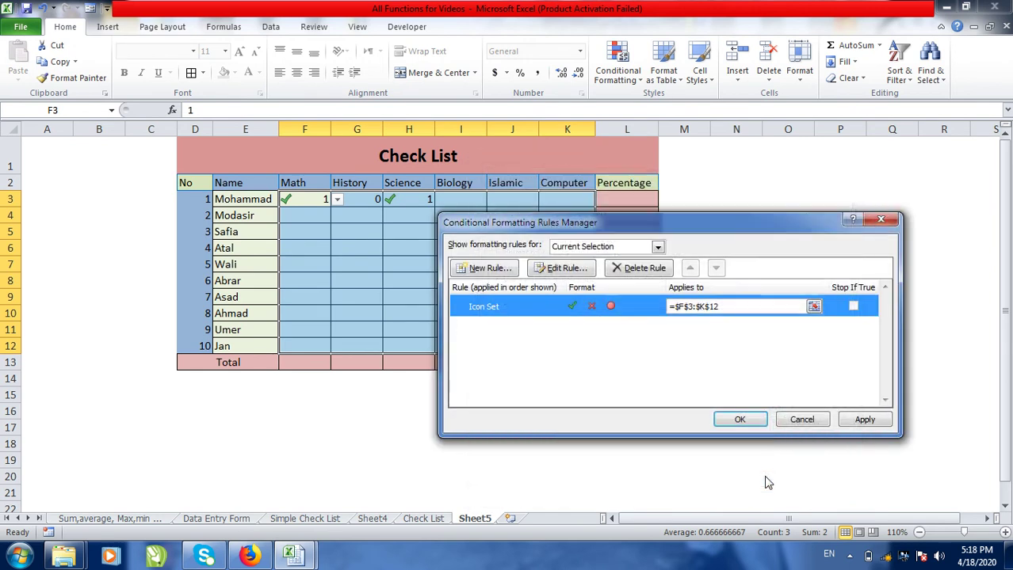
{"action": "left_click", "coordinate": [741, 420]}
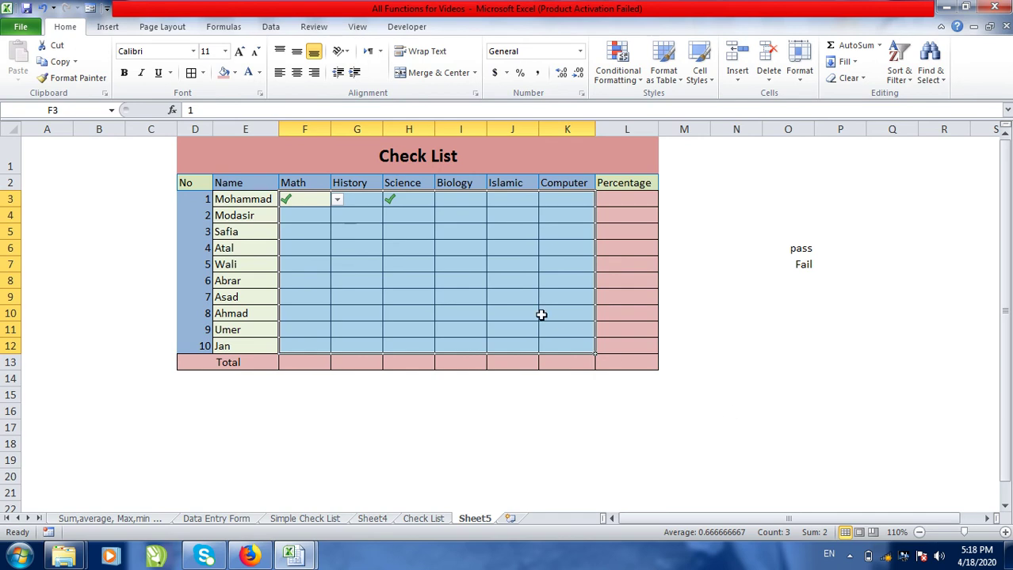
Step: Centre the icons horizontally in the subject result cells F3:K12
{"action": "left_click", "coordinate": [402, 250]}
{"action": "left_click_drag", "start_coordinate": [307, 198], "coordinate": [551, 341]}
{"action": "left_click", "coordinate": [408, 280]}
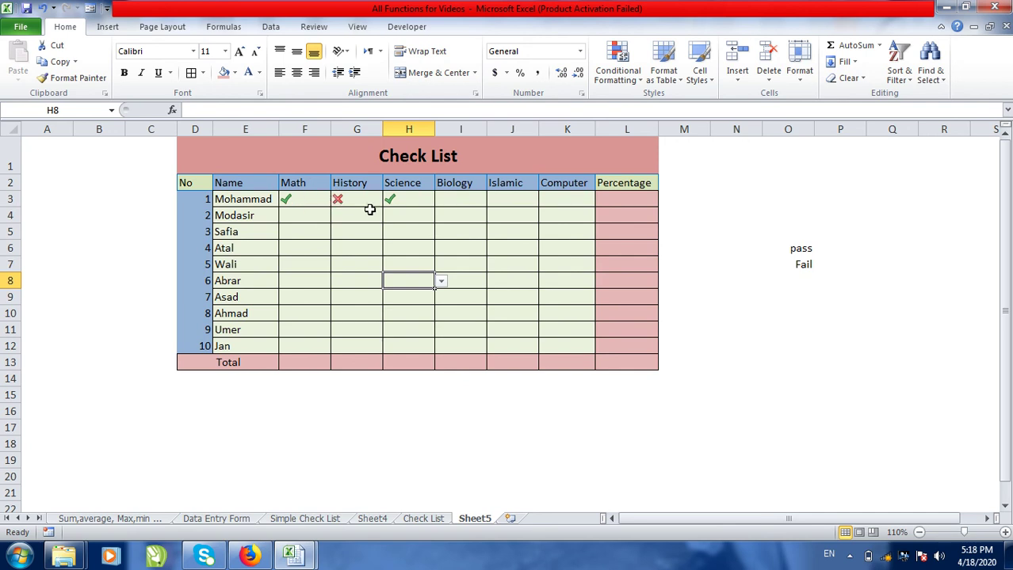
{"action": "left_click_drag", "start_coordinate": [304, 201], "coordinate": [548, 346]}
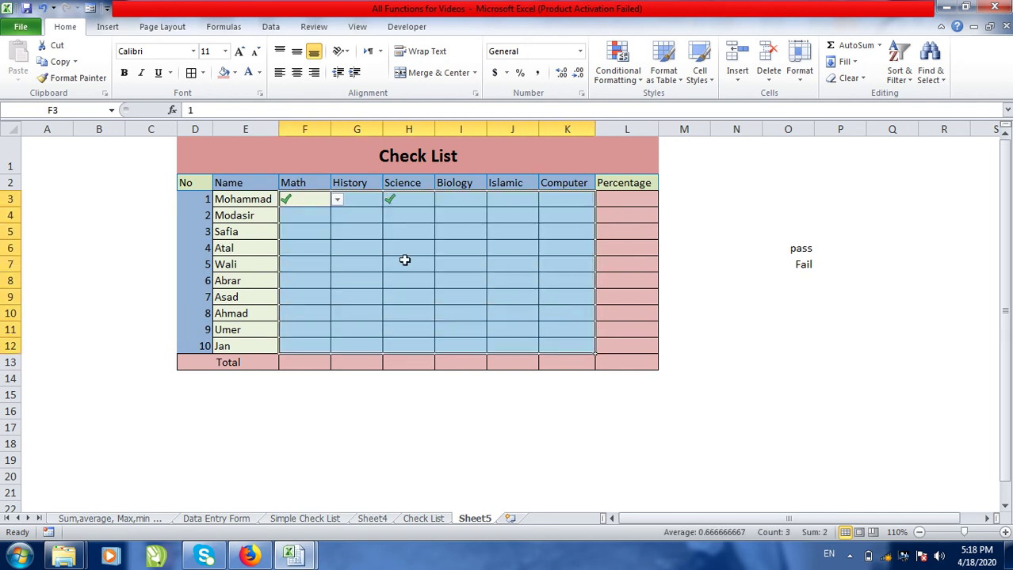
{"action": "left_click", "coordinate": [296, 72]}
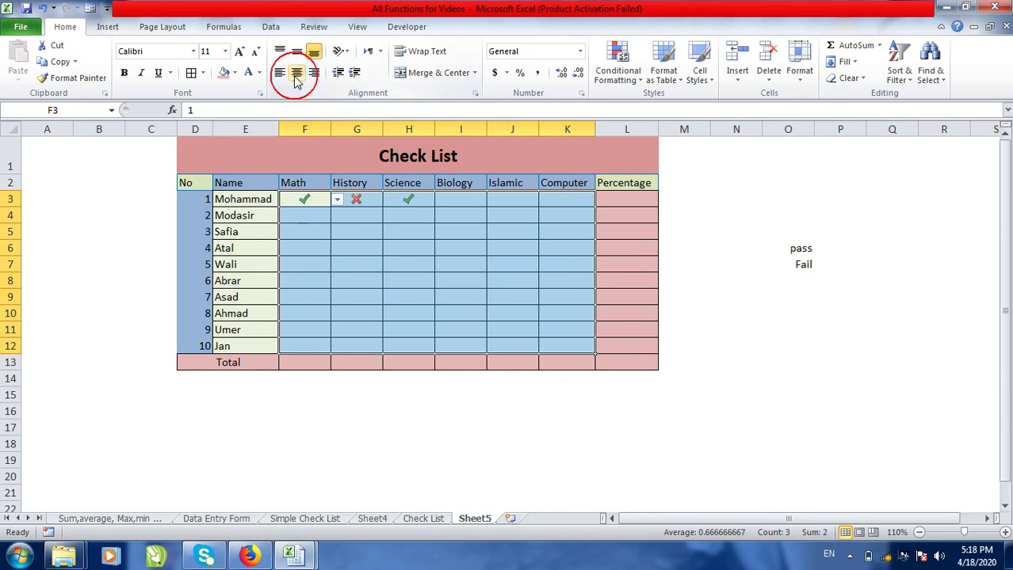
{"action": "left_click", "coordinate": [395, 229]}
Step: Choose pass from the validation lists for Biology, Islamic and Computer in row 3
{"action": "left_click", "coordinate": [449, 201]}
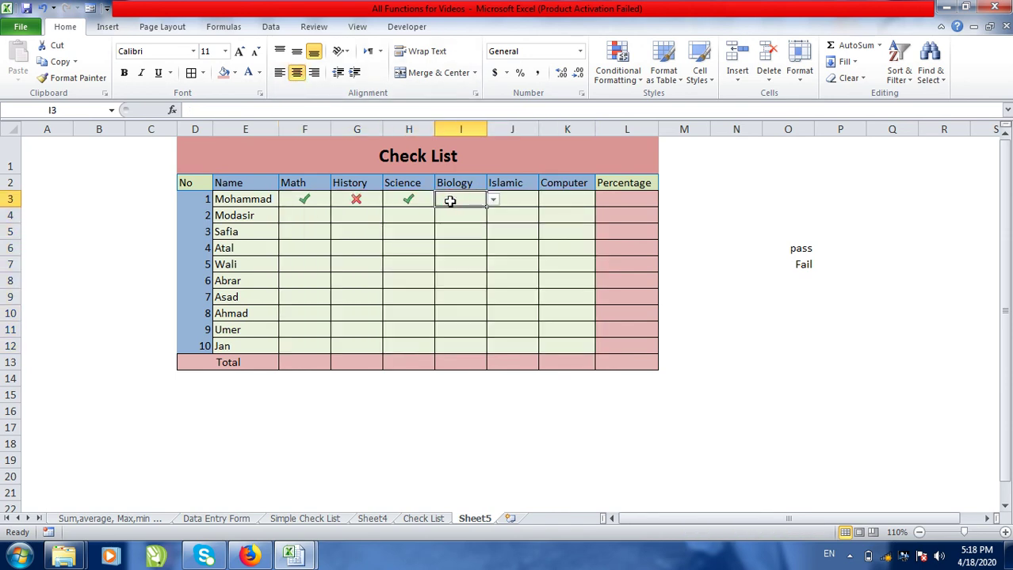
{"action": "left_click", "coordinate": [494, 202]}
{"action": "left_click", "coordinate": [469, 210]}
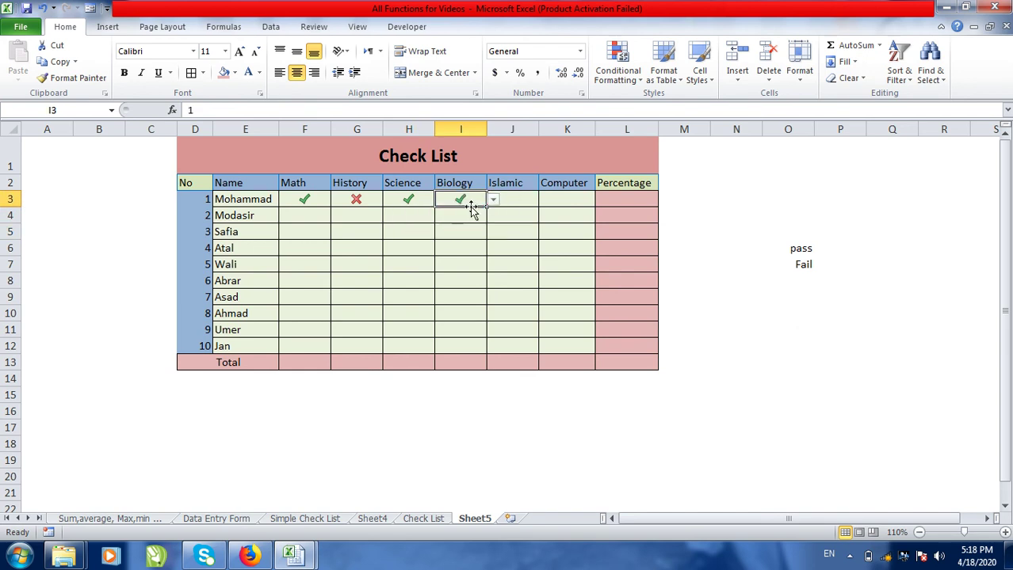
{"action": "left_click", "coordinate": [518, 199]}
{"action": "left_click", "coordinate": [545, 200]}
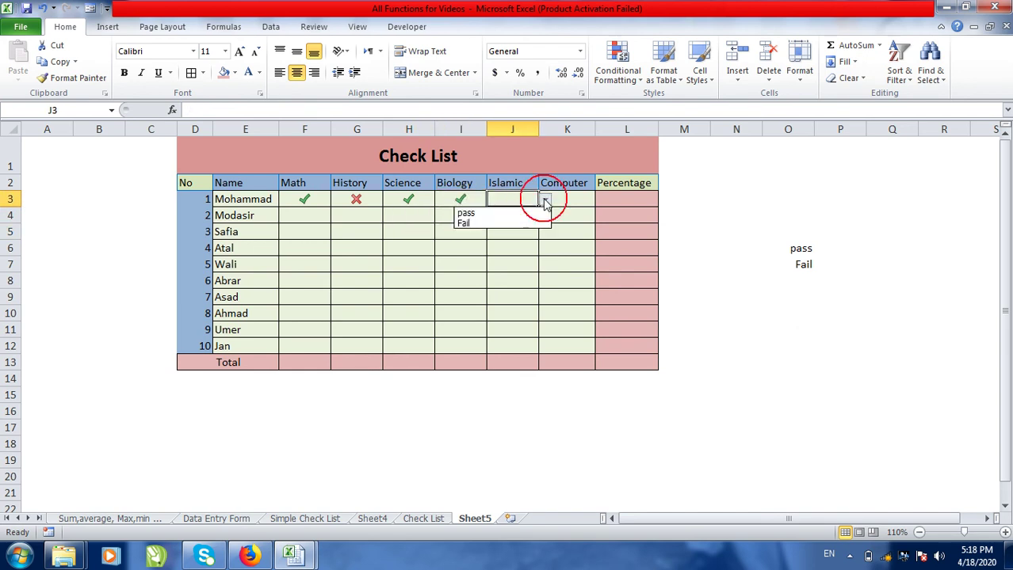
{"action": "left_click", "coordinate": [514, 213]}
{"action": "left_click", "coordinate": [559, 200]}
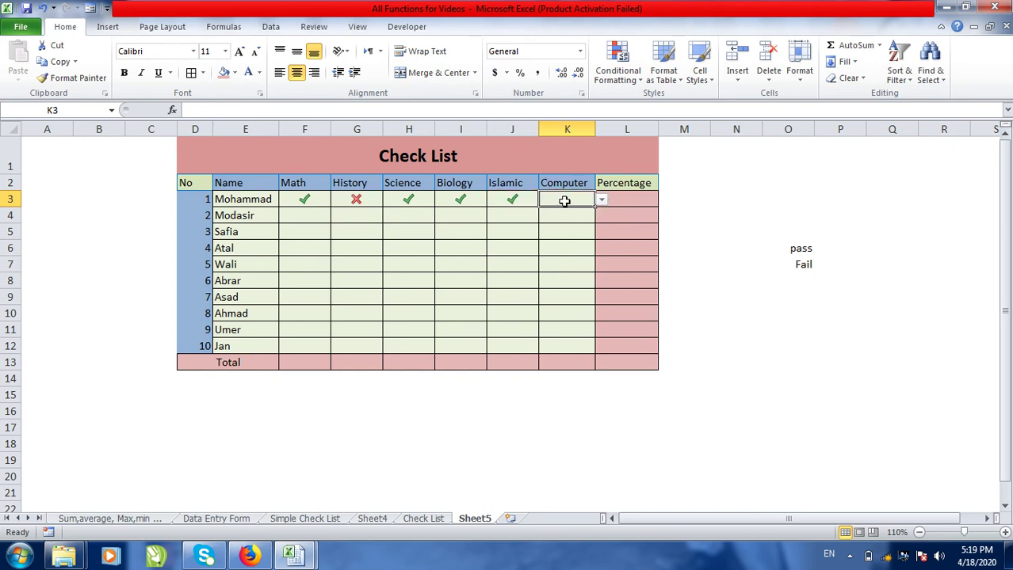
{"action": "left_click", "coordinate": [600, 200]}
{"action": "left_click", "coordinate": [532, 210]}
Step: In row 4, choose Fail for Math and pass for History and Science from the validation lists
{"action": "left_click", "coordinate": [320, 213]}
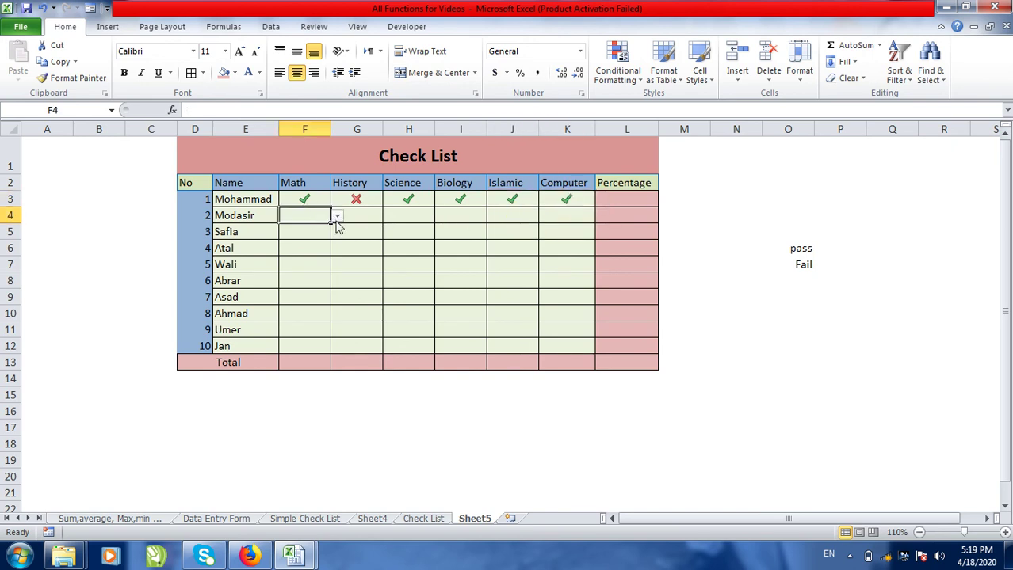
{"action": "left_click", "coordinate": [336, 215]}
{"action": "left_click", "coordinate": [309, 239]}
{"action": "left_click", "coordinate": [360, 214]}
{"action": "left_click", "coordinate": [388, 215]}
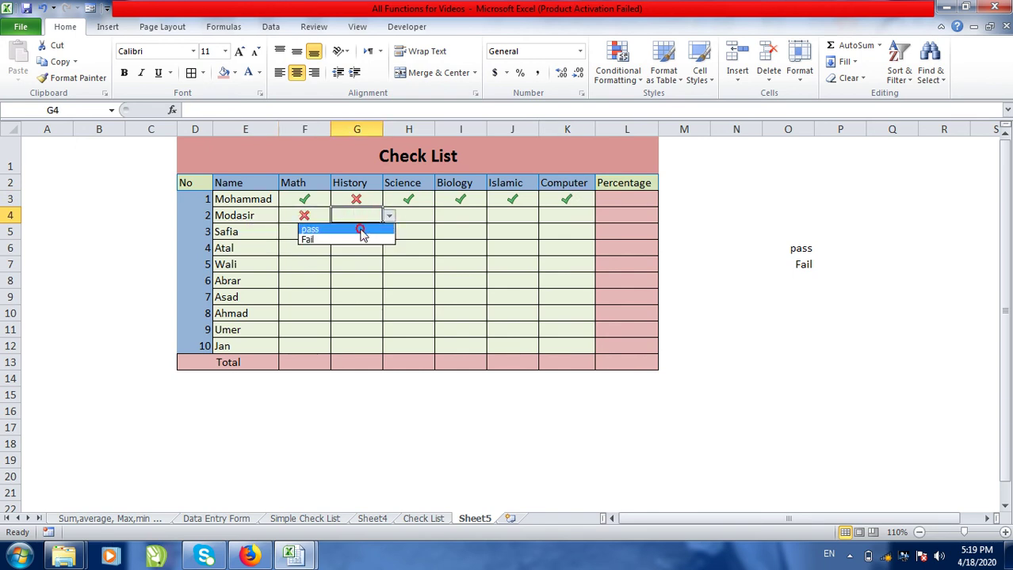
{"action": "left_click", "coordinate": [361, 231]}
{"action": "left_click", "coordinate": [407, 214]}
{"action": "left_click", "coordinate": [439, 215]}
{"action": "left_click", "coordinate": [412, 228]}
Step: Complete row 4 by choosing pass for Biology, Fail for Islamic and pass for Computer
{"action": "left_click", "coordinate": [463, 217]}
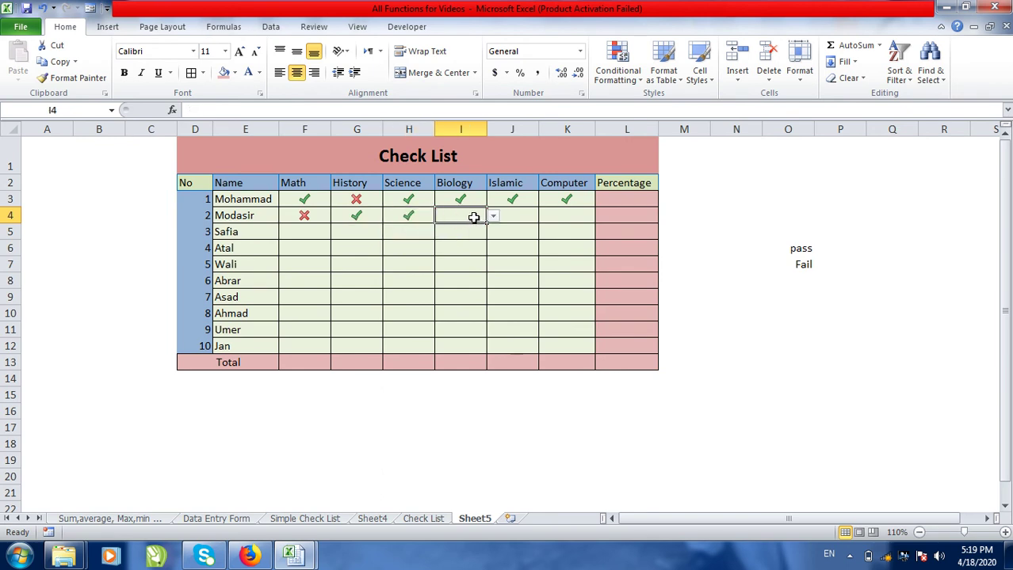
{"action": "left_click", "coordinate": [493, 216]}
{"action": "left_click", "coordinate": [459, 229]}
{"action": "left_click", "coordinate": [513, 216]}
{"action": "left_click", "coordinate": [544, 216]}
{"action": "left_click", "coordinate": [516, 234]}
{"action": "left_click", "coordinate": [558, 216]}
{"action": "left_click", "coordinate": [601, 216]}
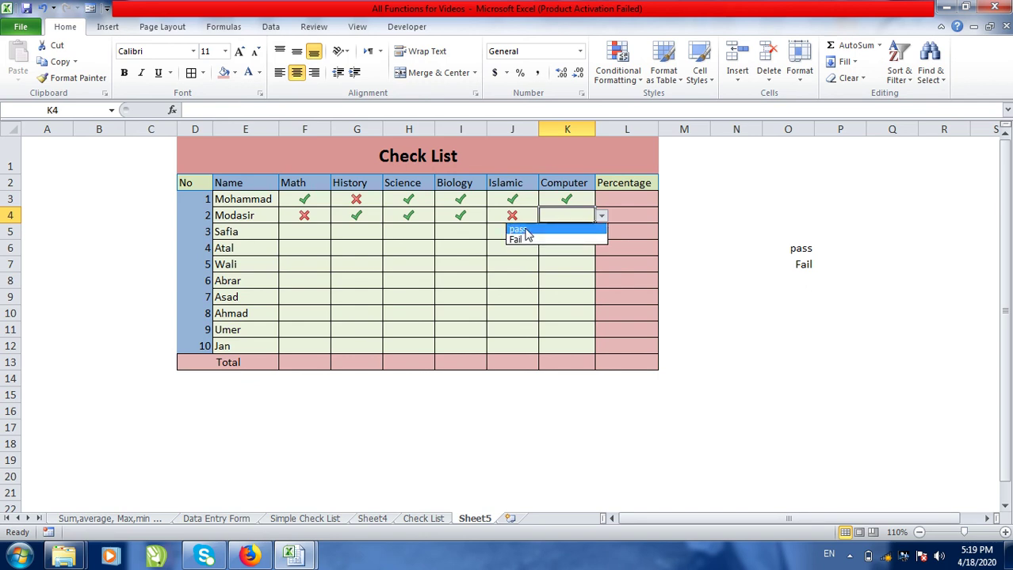
{"action": "left_click", "coordinate": [557, 233]}
Step: Examine the values behind the helper cells O6 and O7 and the data validation settings of O6
{"action": "left_click_drag", "start_coordinate": [801, 252], "coordinate": [804, 271]}
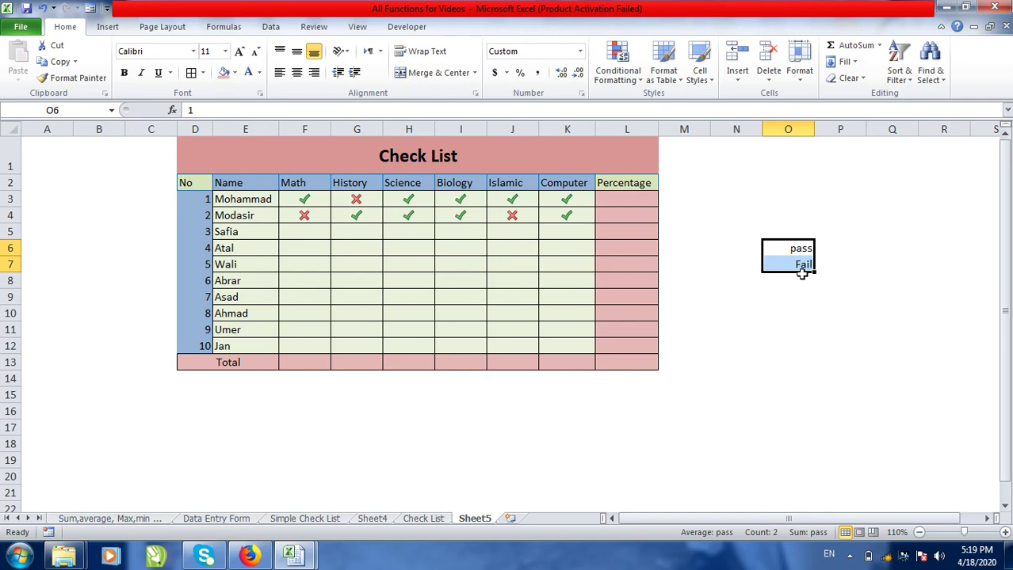
{"action": "left_click", "coordinate": [797, 265]}
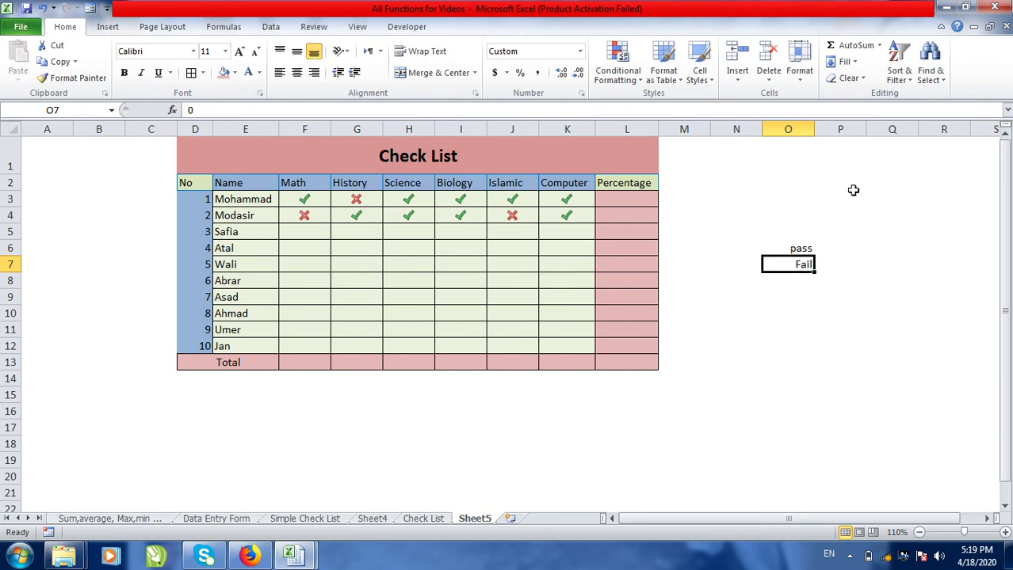
{"action": "left_click", "coordinate": [795, 249]}
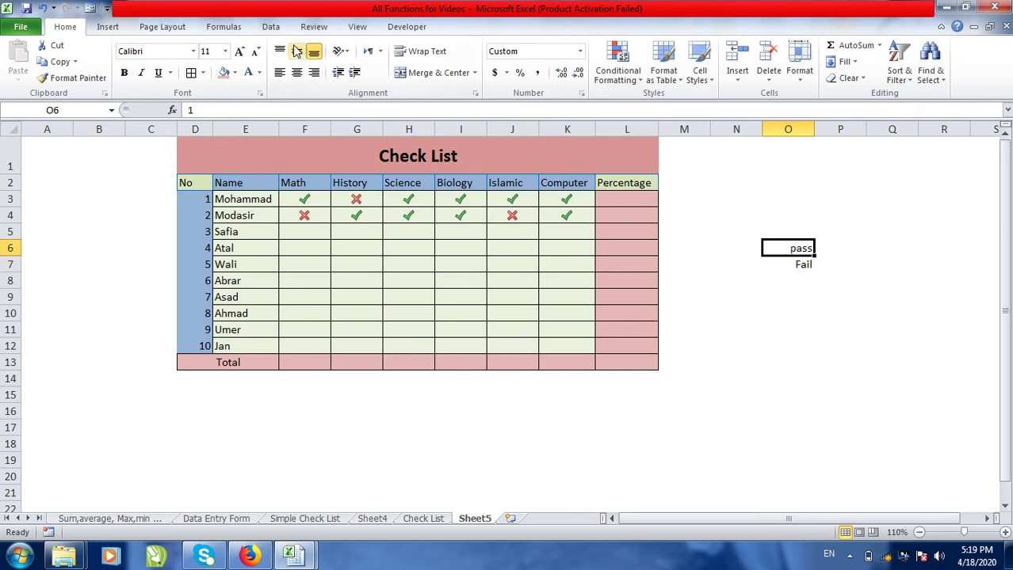
{"action": "left_click", "coordinate": [274, 28]}
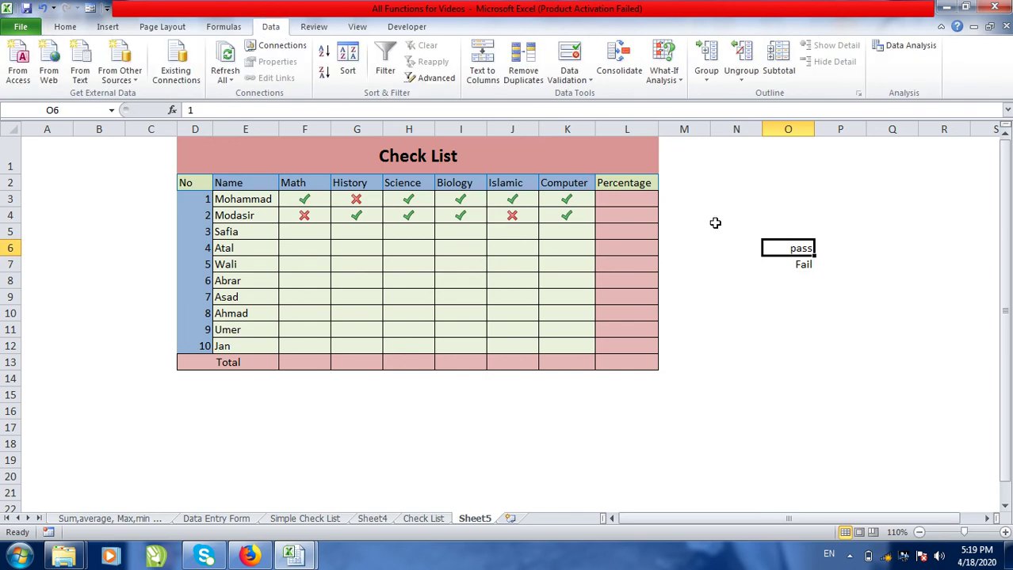
{"action": "left_click", "coordinate": [782, 247]}
{"action": "left_click", "coordinate": [782, 253]}
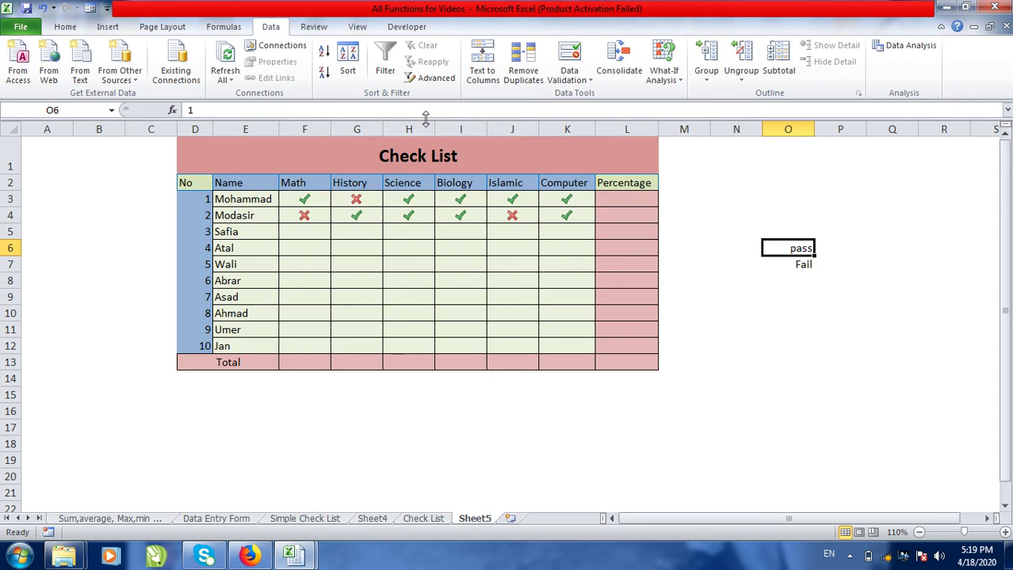
{"action": "left_click", "coordinate": [587, 79]}
{"action": "left_click", "coordinate": [603, 96]}
{"action": "left_click", "coordinate": [799, 204]}
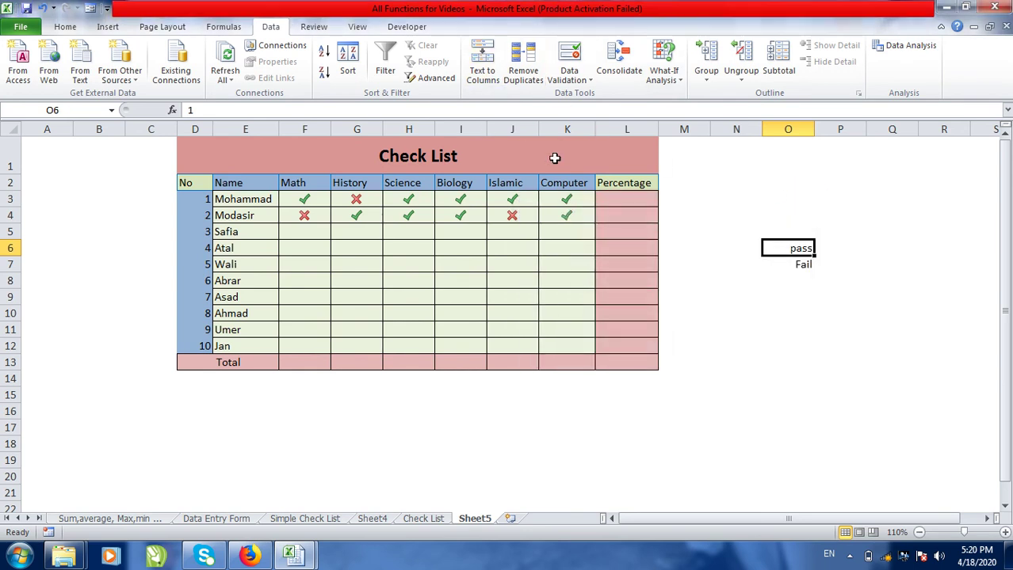
Step: Review the custom number format applied to helper cell O6 and close its settings without changes
{"action": "left_click", "coordinate": [65, 26]}
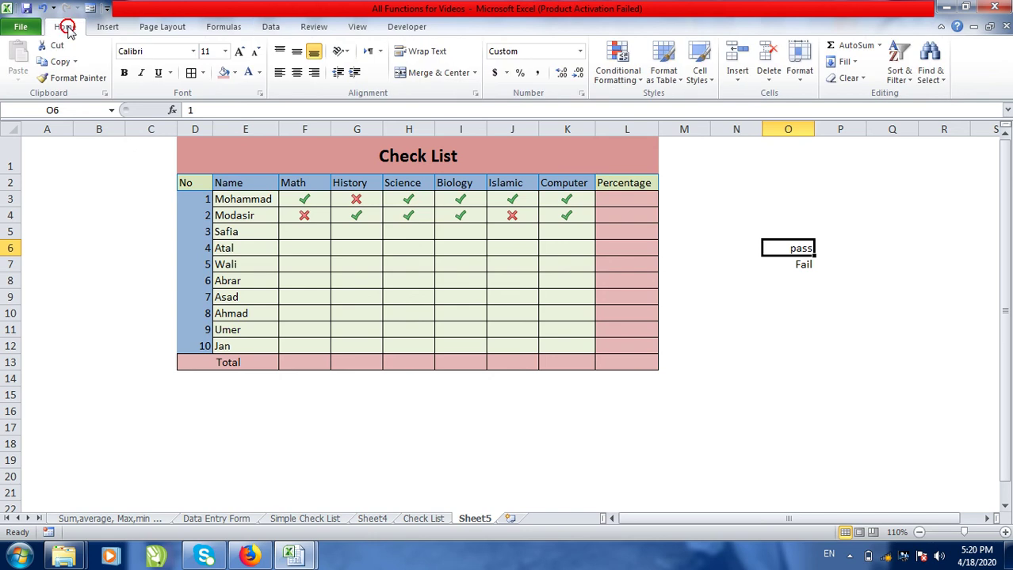
{"action": "left_click", "coordinate": [582, 94]}
{"action": "left_click_drag", "start_coordinate": [610, 162], "coordinate": [293, 183]}
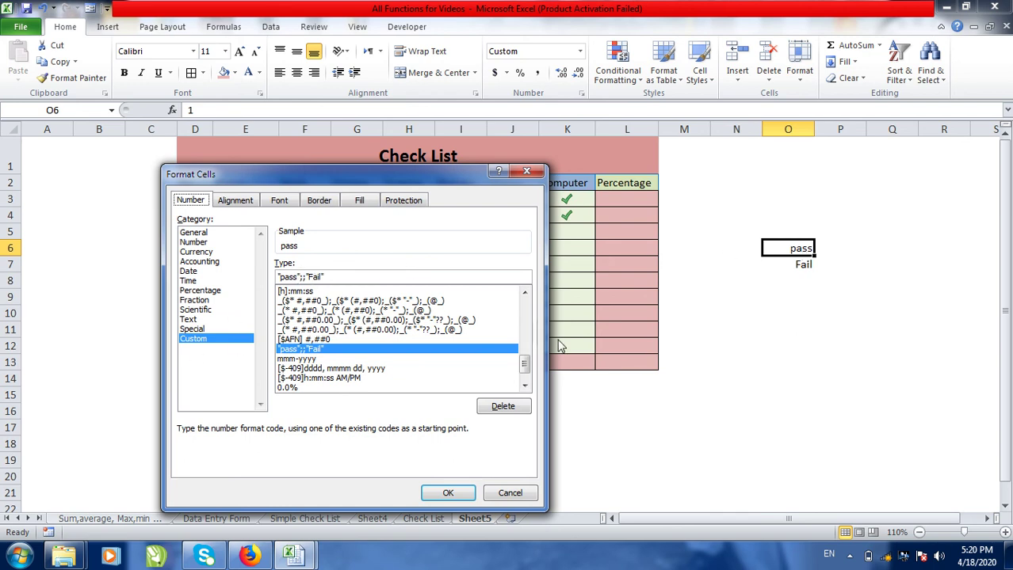
{"action": "left_click", "coordinate": [502, 495]}
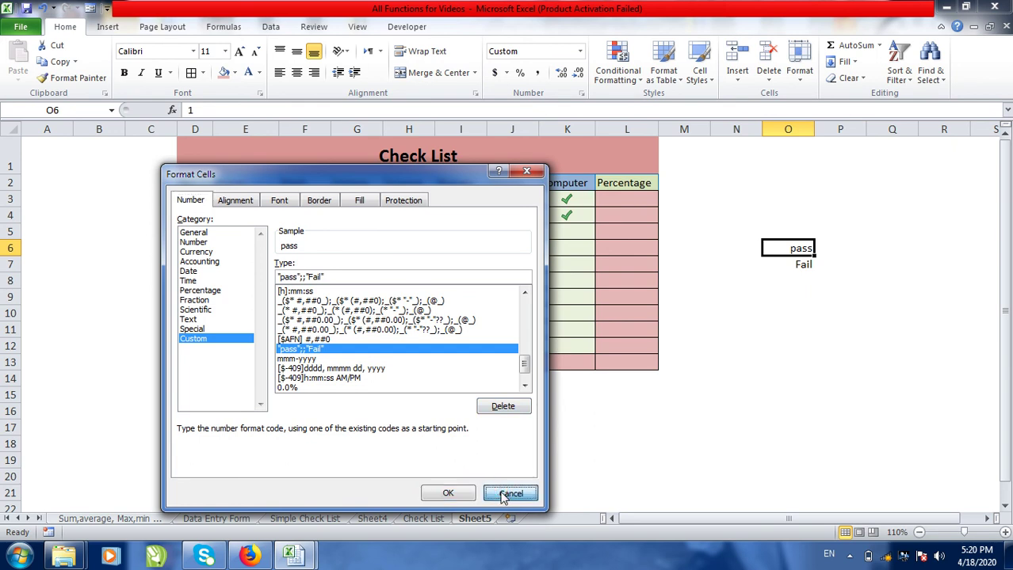
{"action": "left_click", "coordinate": [503, 495]}
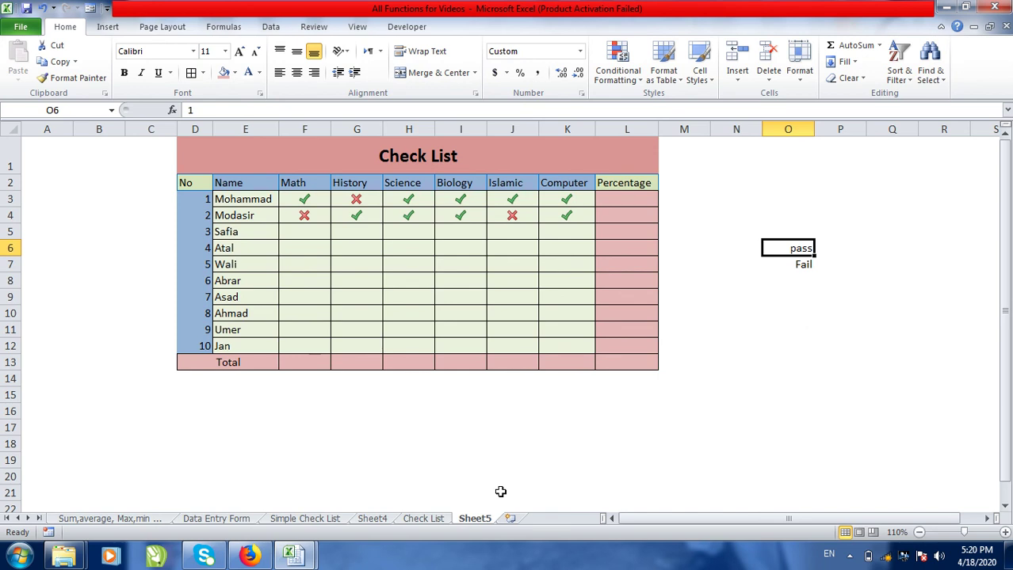
Step: Enter the formula =AVERAGE(F3:K3) in Percentage cell L3 and reselect that cell
{"action": "left_click", "coordinate": [625, 198]}
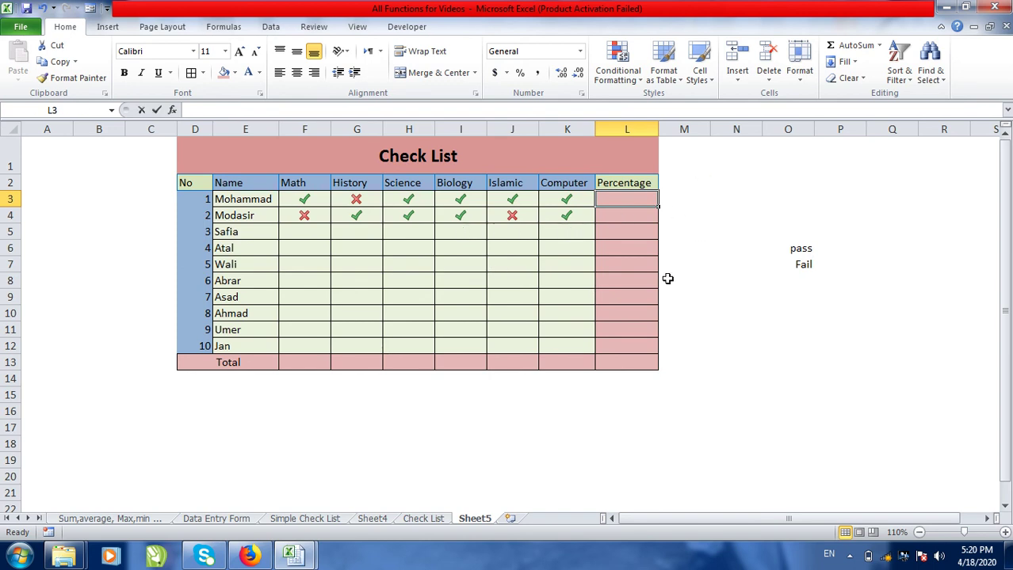
{"action": "type", "text": "=a"}
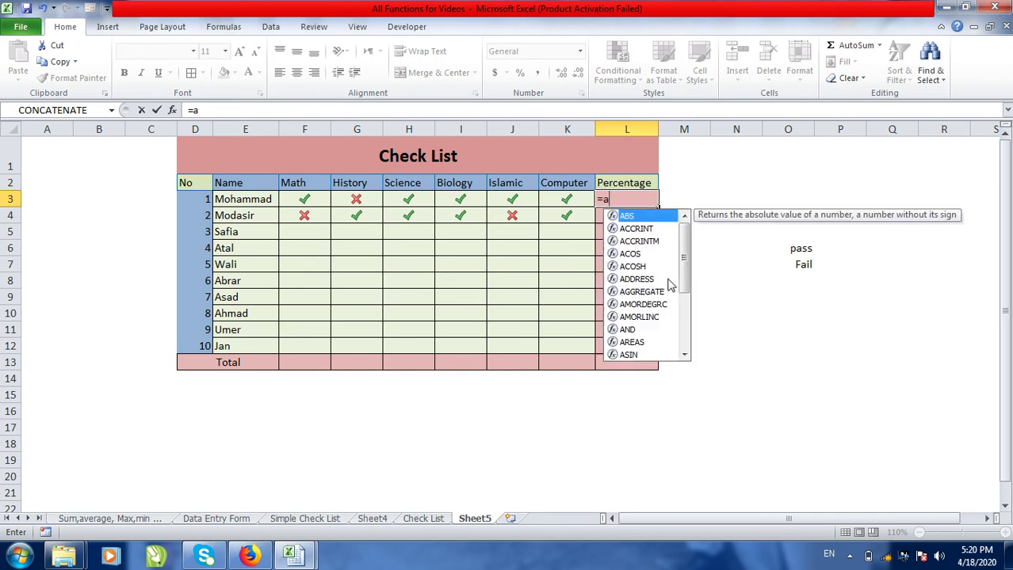
{"action": "type", "text": "ver"}
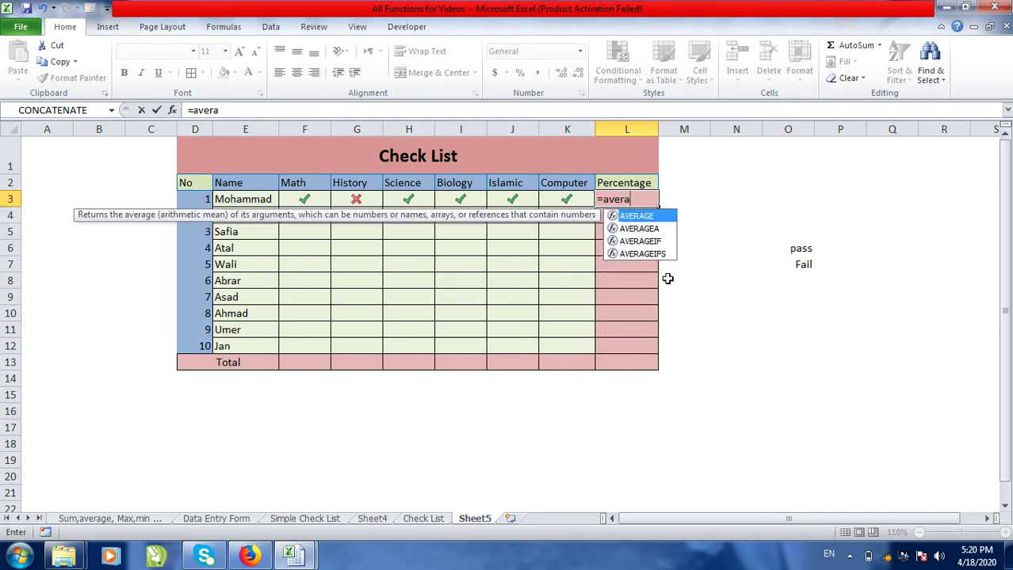
{"action": "type", "text": "a"}
{"action": "double_click", "coordinate": [638, 217]}
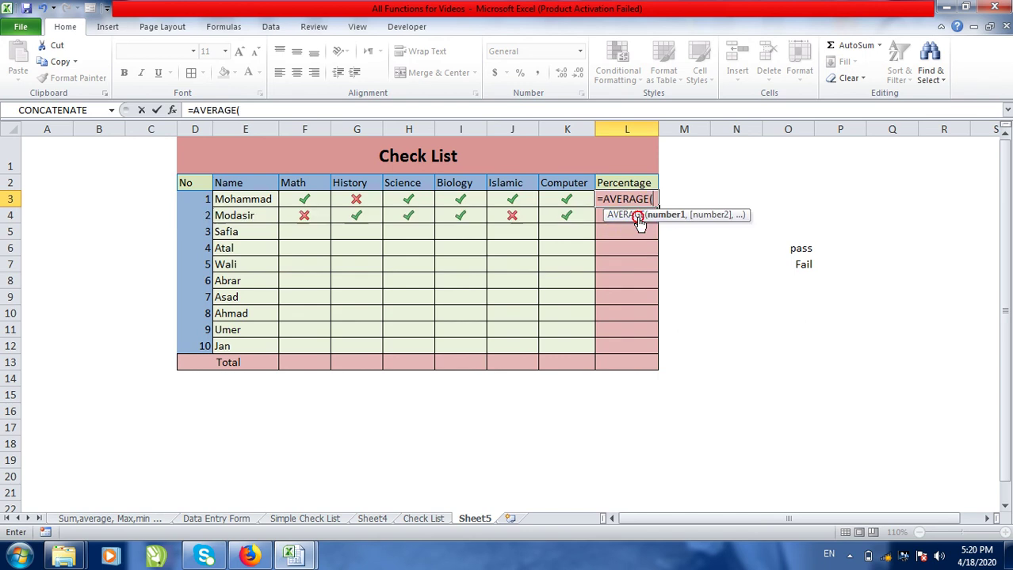
{"action": "left_click", "coordinate": [310, 199]}
{"action": "left_click_drag", "start_coordinate": [310, 199], "coordinate": [563, 198]}
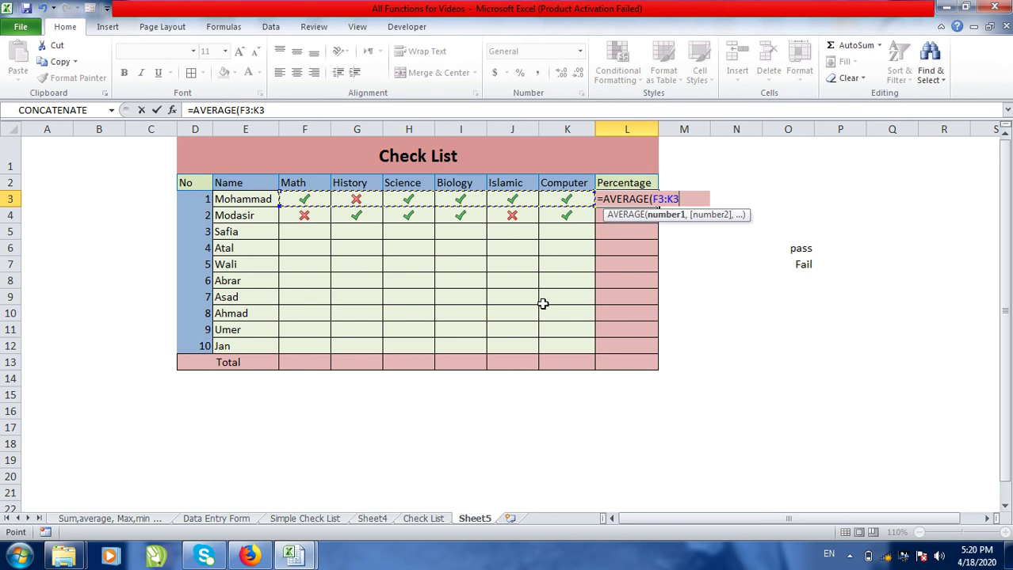
{"action": "type", "text": ")"}
{"action": "key", "text": "Return"}
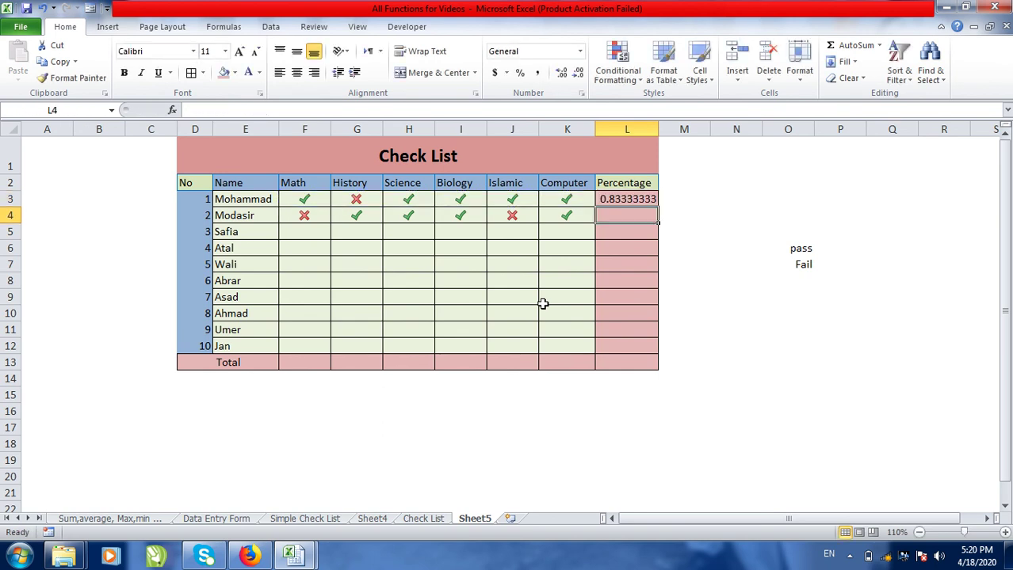
{"action": "left_click", "coordinate": [614, 199]}
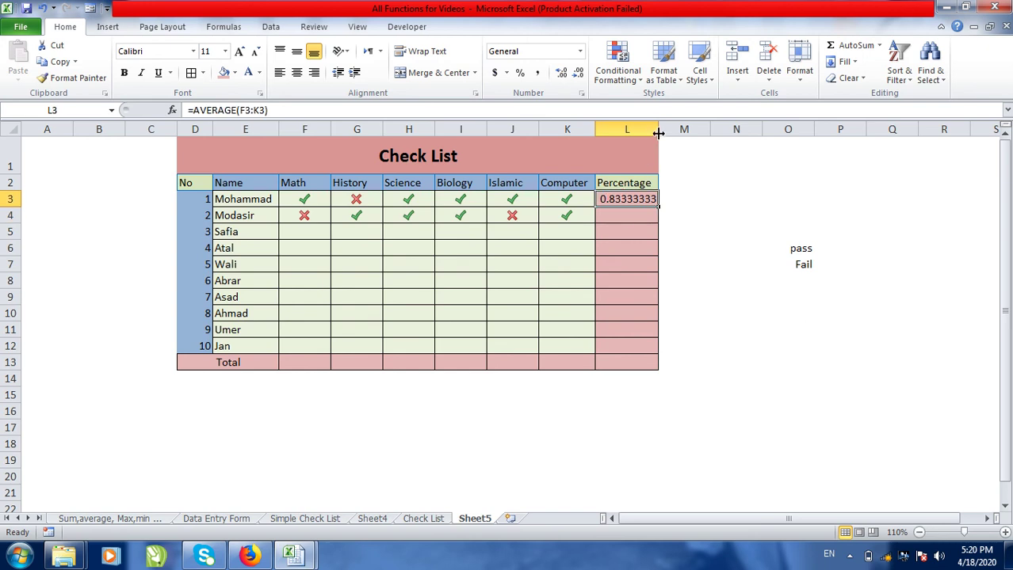
Step: Widen column L slightly and apply the Percentage number format to cell L3
{"action": "left_click_drag", "start_coordinate": [658, 131], "coordinate": [670, 132]}
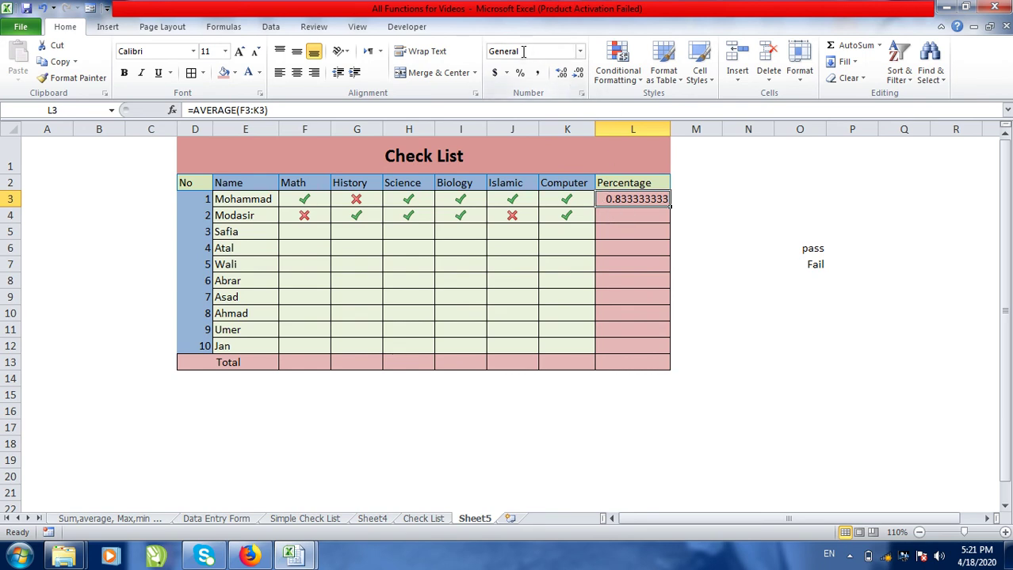
{"action": "left_click", "coordinate": [579, 53]}
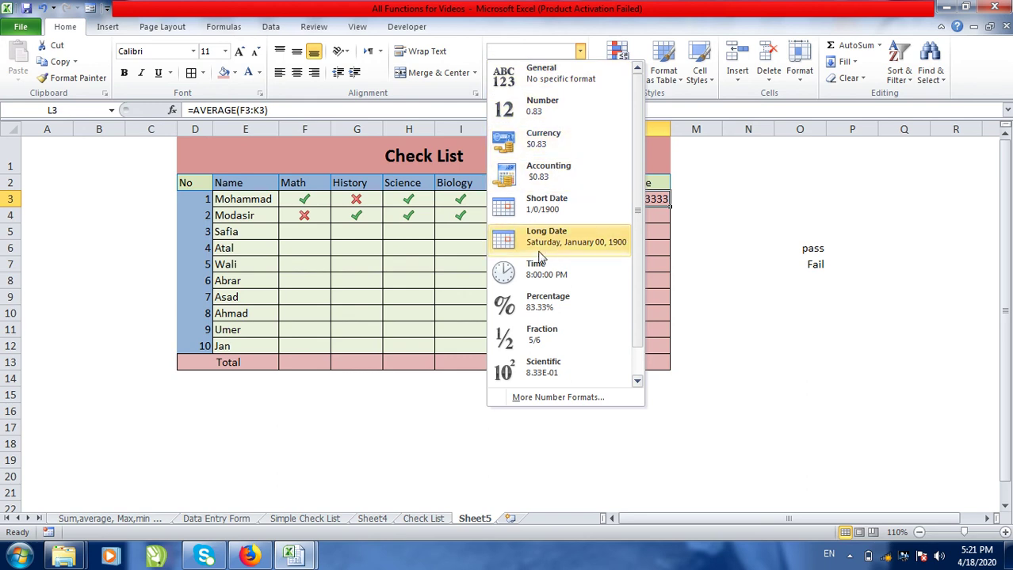
{"action": "left_click", "coordinate": [536, 301]}
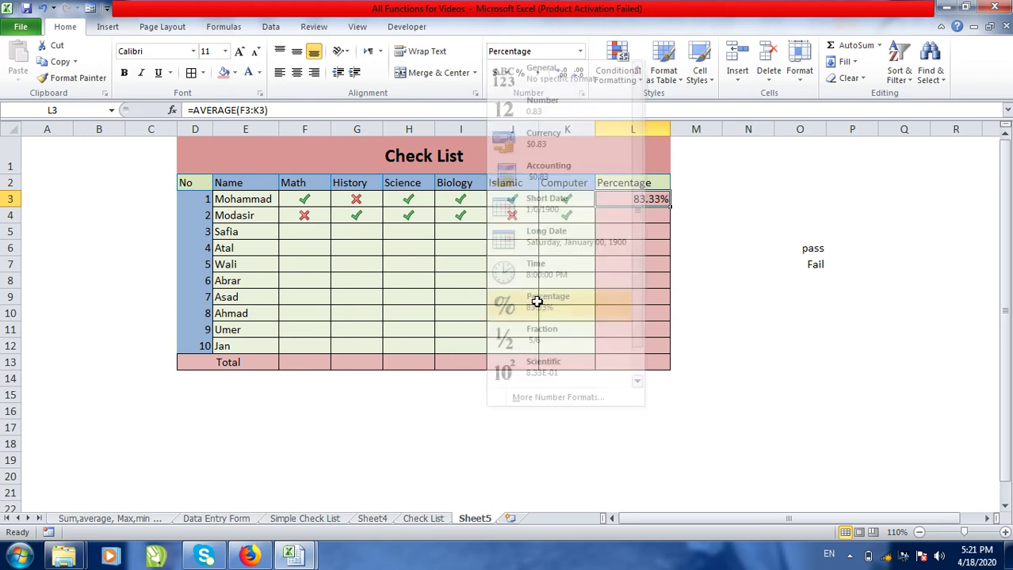
Step: Fill the AVERAGE formula from L3 down to L12 in the Percentage column
{"action": "left_click", "coordinate": [639, 216]}
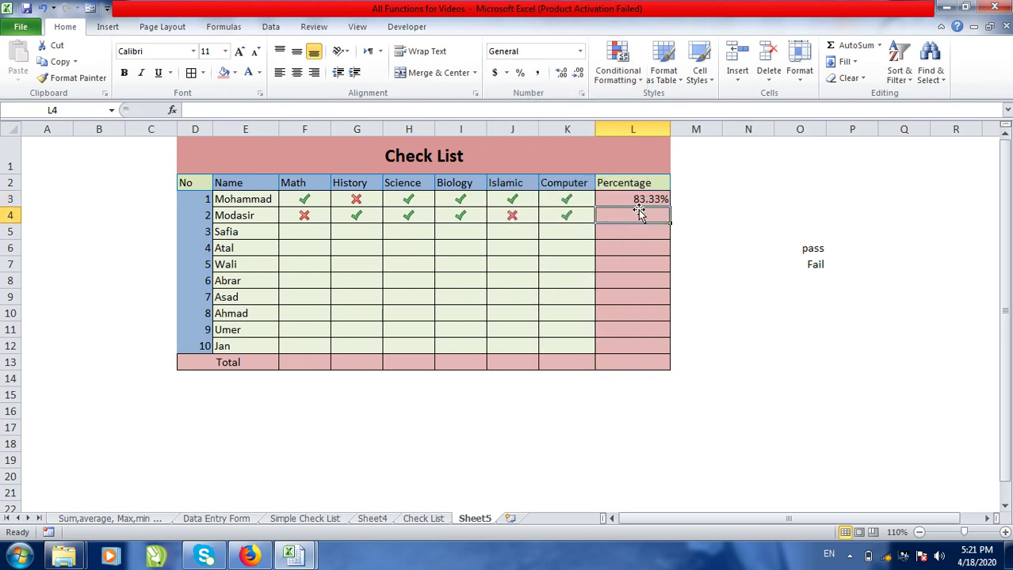
{"action": "left_click", "coordinate": [634, 198]}
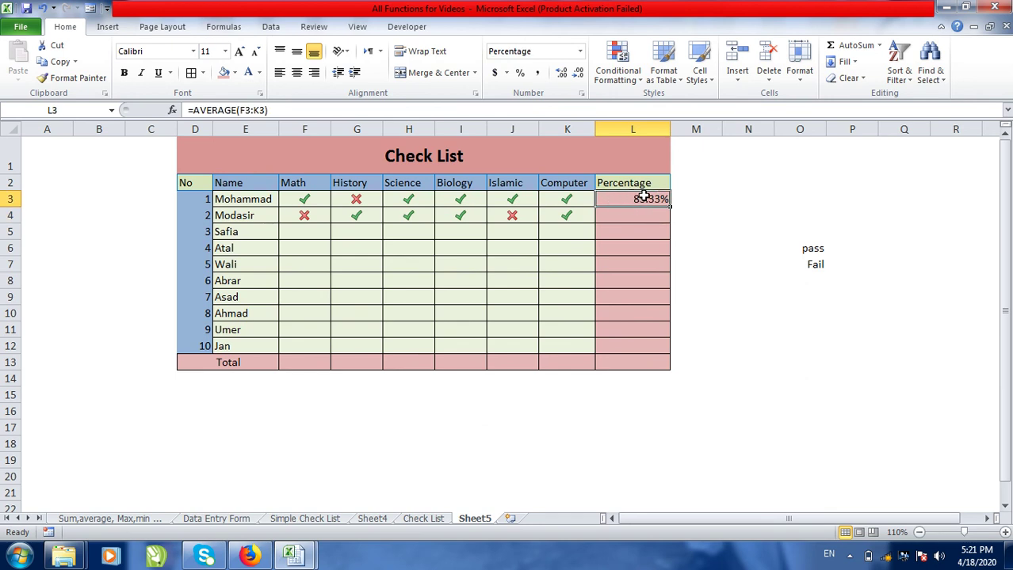
{"action": "left_click_drag", "start_coordinate": [671, 207], "coordinate": [672, 350]}
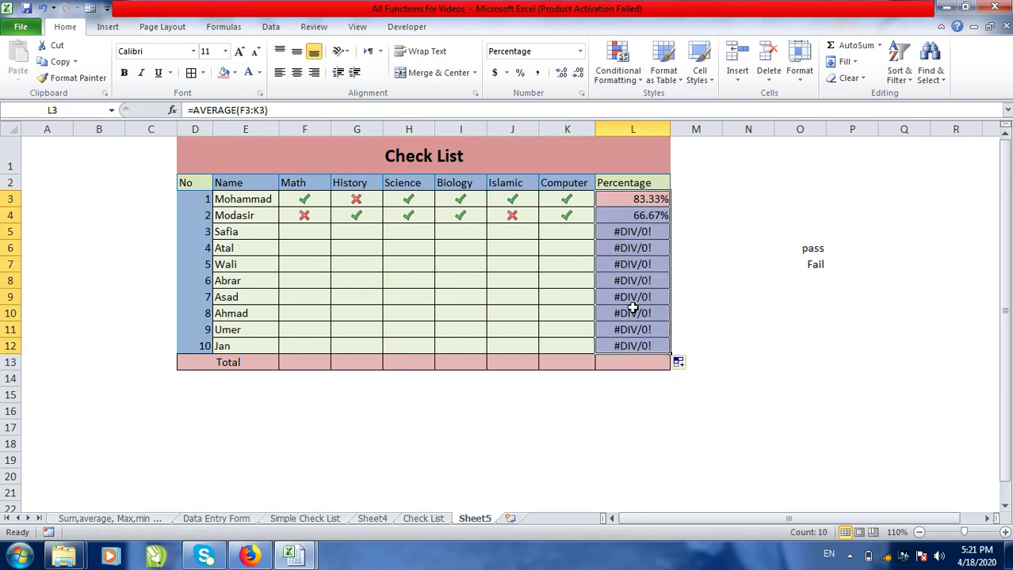
Step: Examine the filled Percentage cells, comparing the rows with marks to the unmarked rows L5 to L12
{"action": "left_click", "coordinate": [622, 215]}
{"action": "left_click_drag", "start_coordinate": [622, 232], "coordinate": [624, 346]}
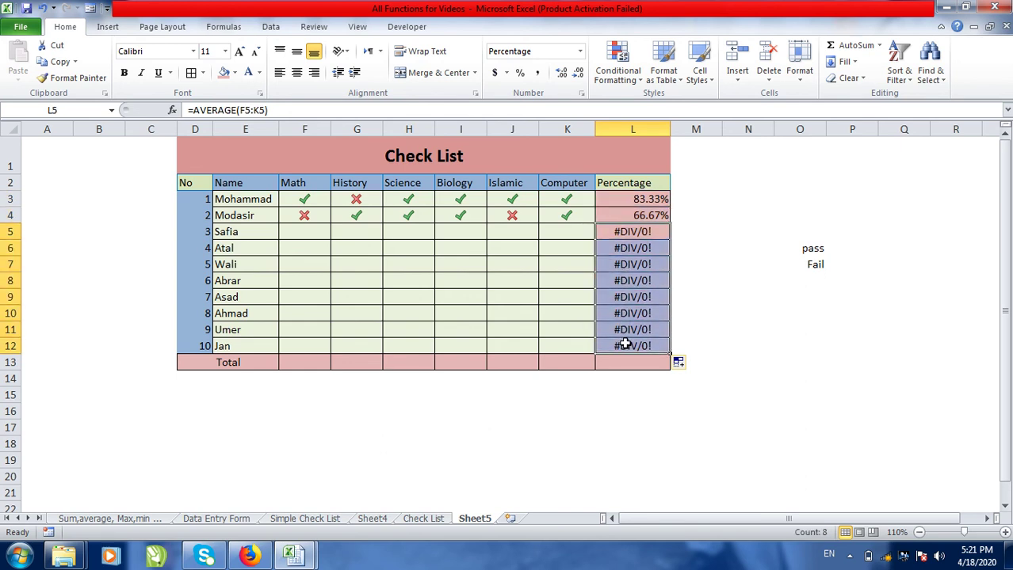
{"action": "left_click", "coordinate": [626, 231]}
{"action": "left_click", "coordinate": [689, 230]}
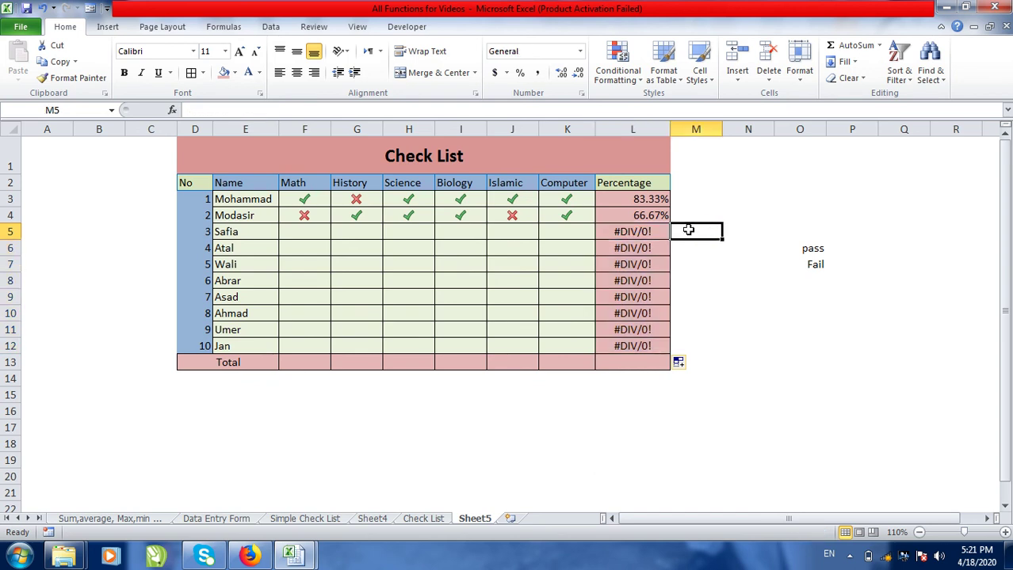
{"action": "left_click", "coordinate": [631, 200]}
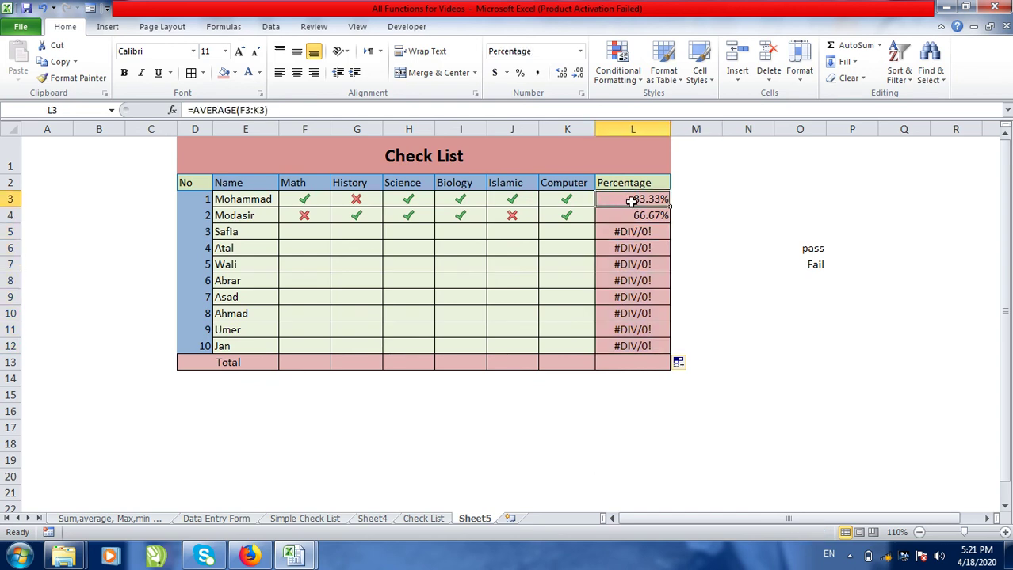
{"action": "mouse_move", "coordinate": [638, 234]}
{"action": "left_mouse_down"}
{"action": "mouse_move", "coordinate": [639, 345]}
{"action": "mouse_move", "coordinate": [632, 235]}
{"action": "left_mouse_up"}
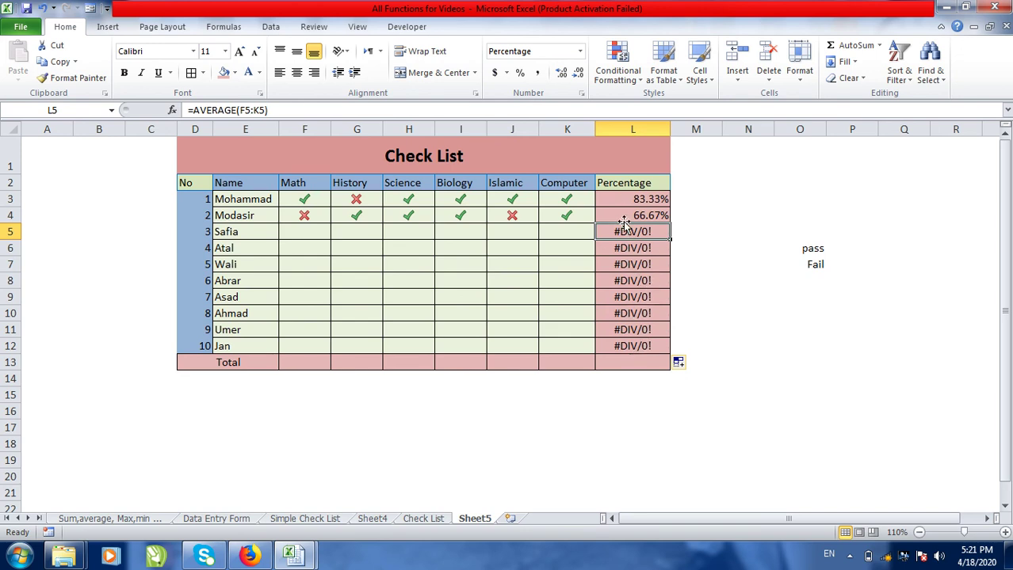
{"action": "left_click", "coordinate": [624, 216]}
Step: Wrap the average in L3 with an error check so the formula is =IFERROR(AVERAGE(F3:K3),"")
{"action": "left_click", "coordinate": [626, 197]}
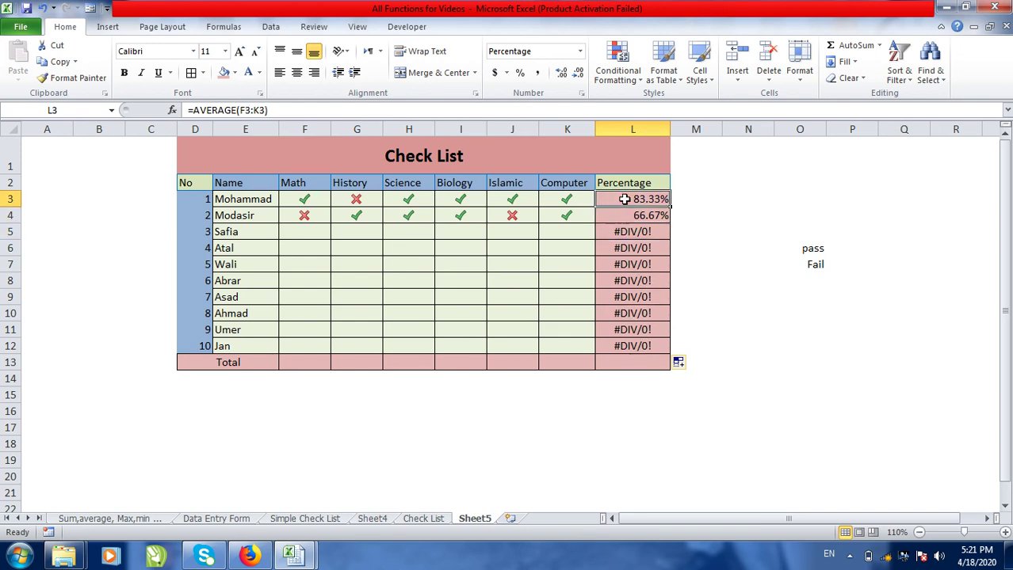
{"action": "left_click", "coordinate": [196, 111]}
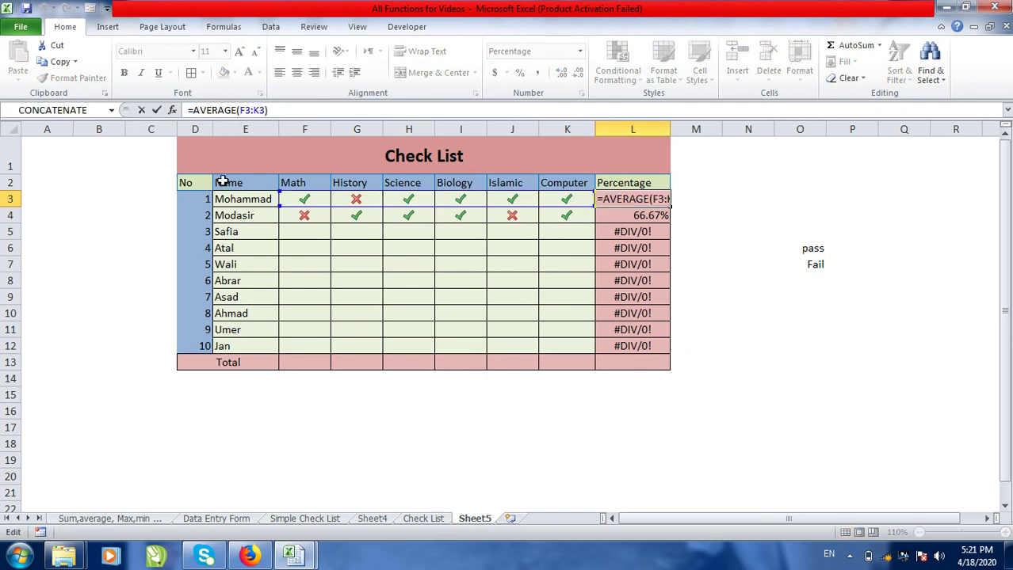
{"action": "type", "text": "if"}
{"action": "key", "text": "Down"}
{"action": "double_click", "coordinate": [236, 140]}
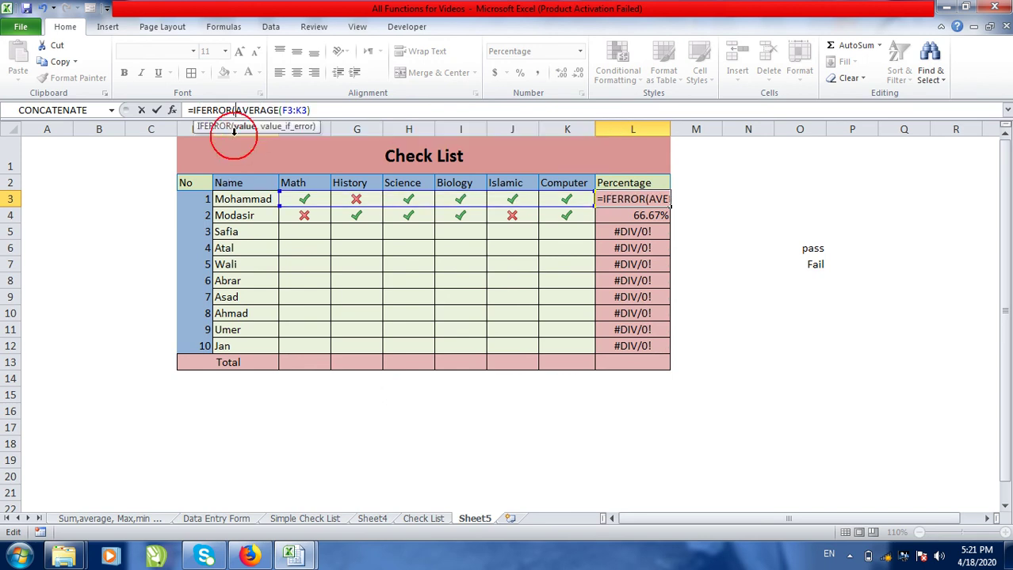
{"action": "left_click", "coordinate": [311, 110]}
{"action": "type", "text": "),"}
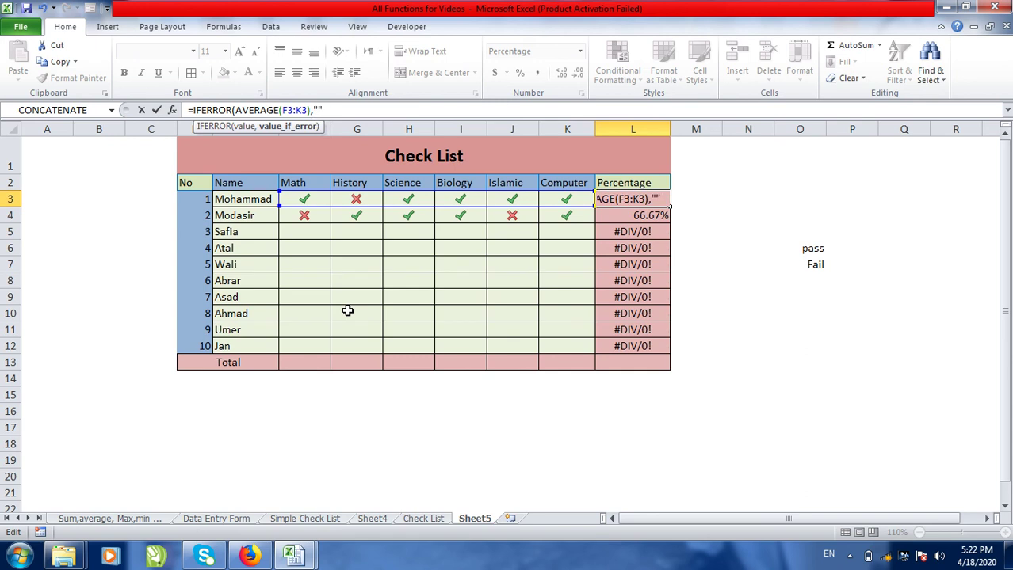
{"action": "key", "text": "Return"}
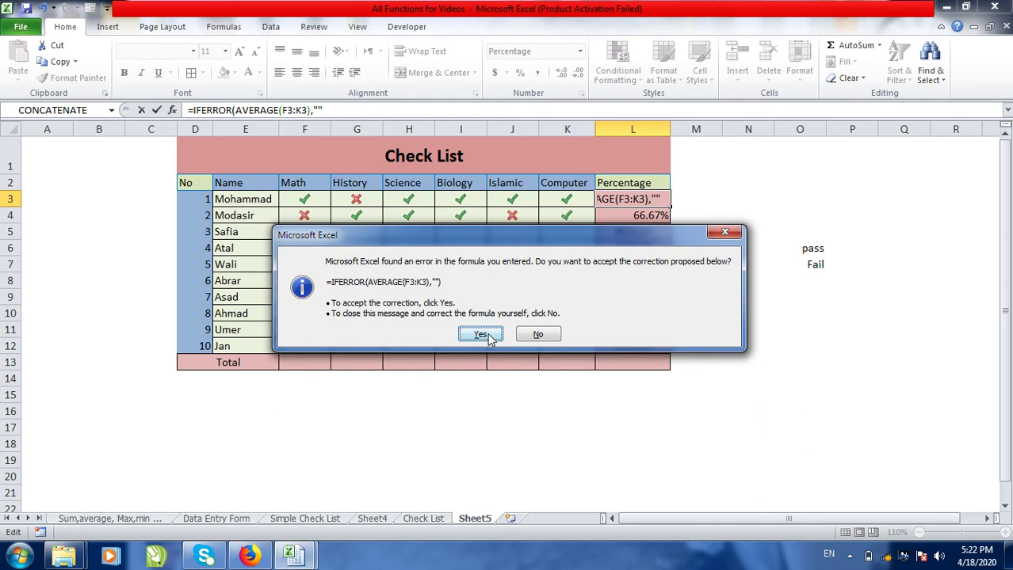
{"action": "left_click", "coordinate": [535, 335]}
{"action": "left_click", "coordinate": [500, 316]}
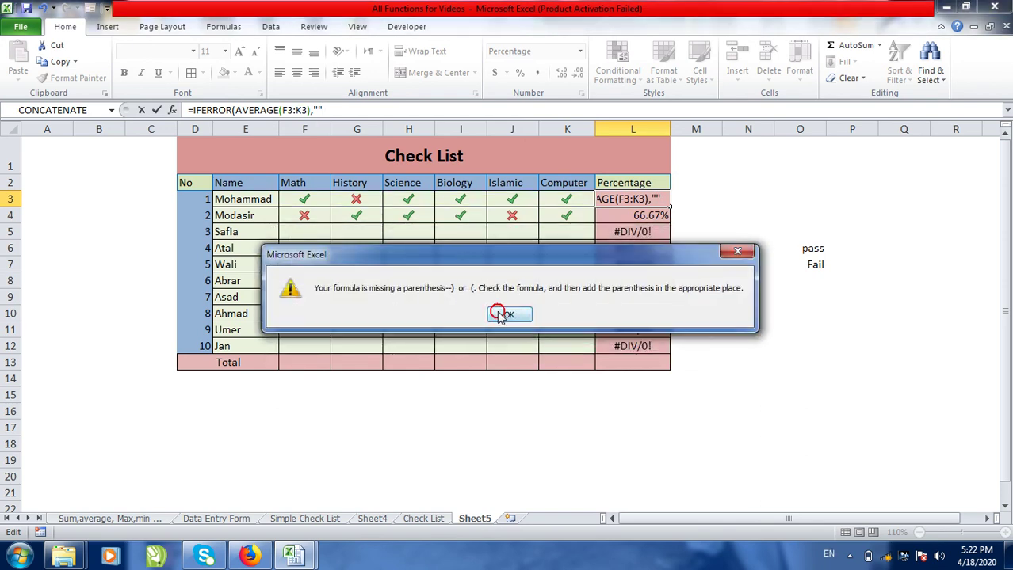
{"action": "left_click", "coordinate": [337, 109]}
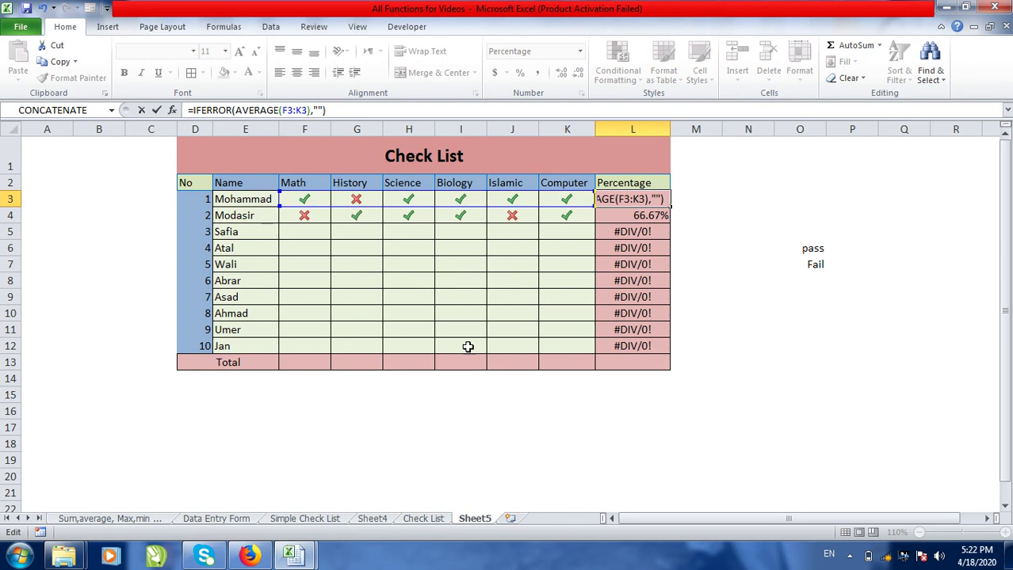
{"action": "key", "text": "Return"}
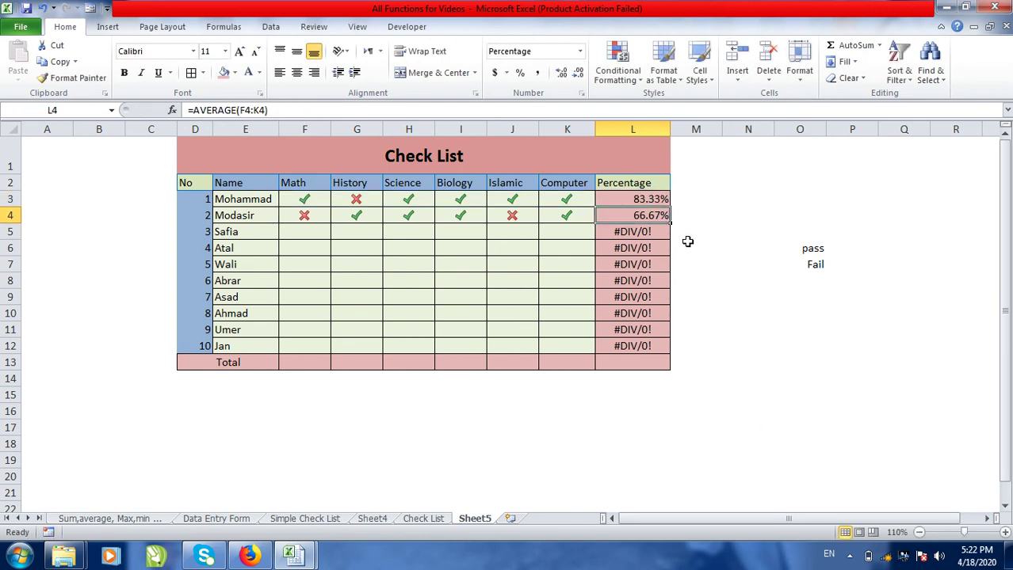
Step: Fill the IFERROR formula from L3 down to L12 and check the copied formula in L5
{"action": "left_click", "coordinate": [630, 199]}
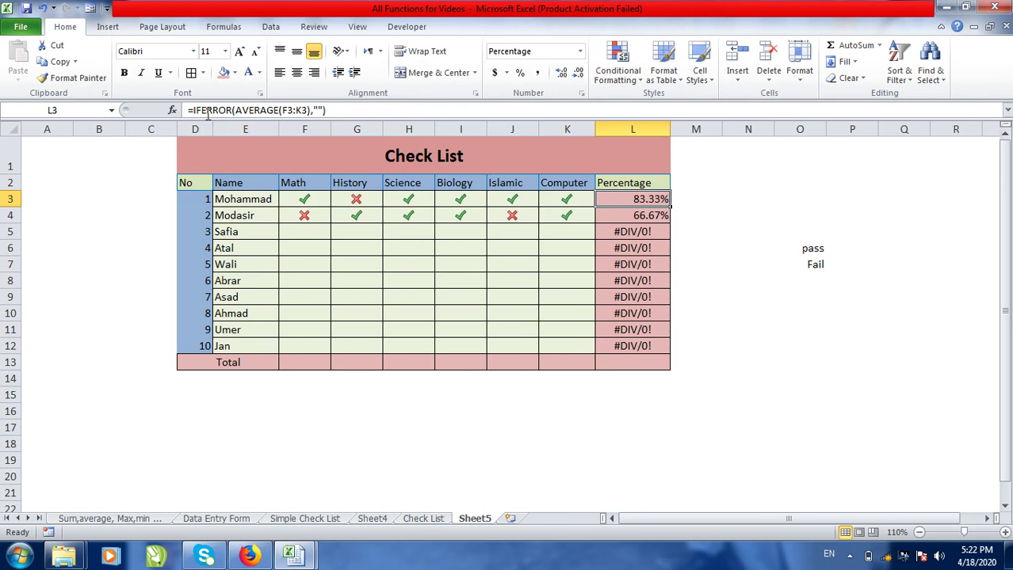
{"action": "left_click_drag", "start_coordinate": [669, 208], "coordinate": [664, 357]}
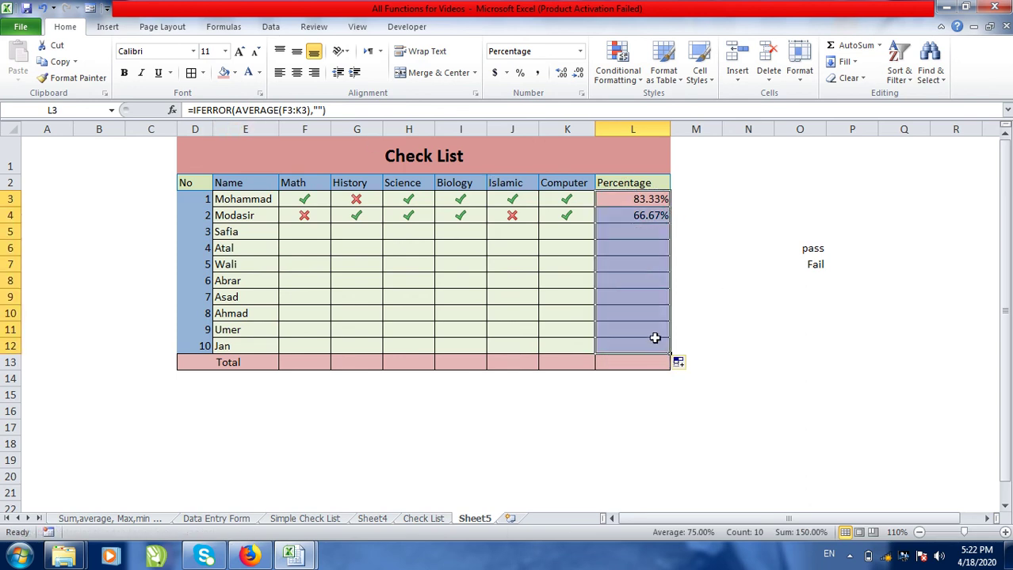
{"action": "left_click", "coordinate": [708, 260]}
{"action": "left_click", "coordinate": [639, 230]}
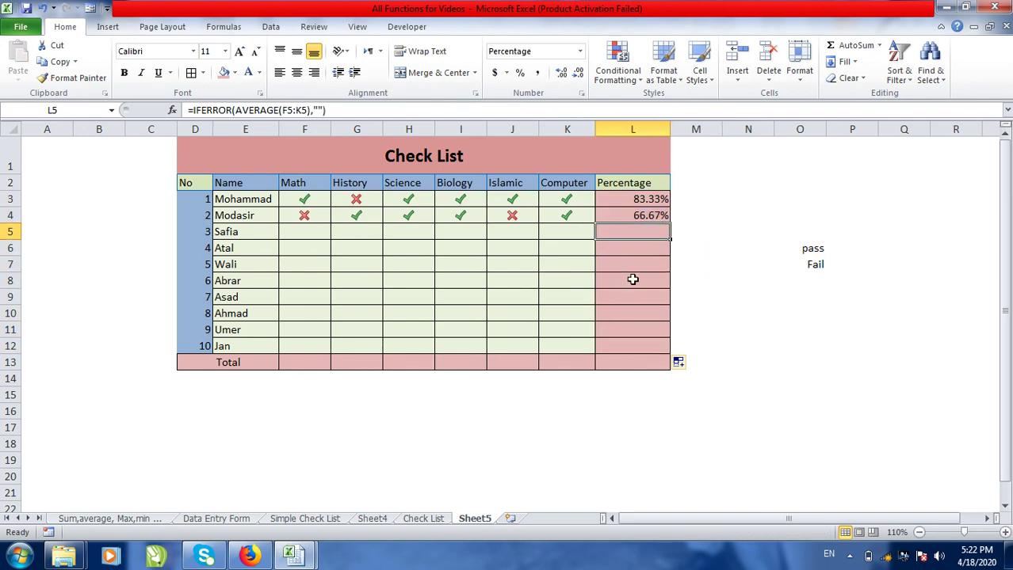
Step: In row 5, choose pass for Math and Fail for History, then select the Science cell
{"action": "left_click", "coordinate": [305, 235]}
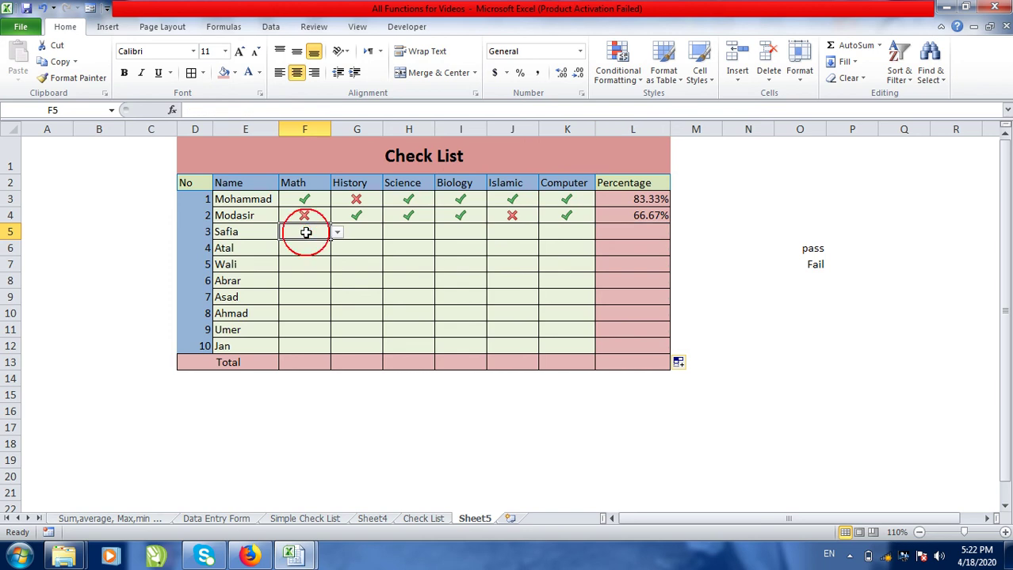
{"action": "left_click", "coordinate": [337, 232]}
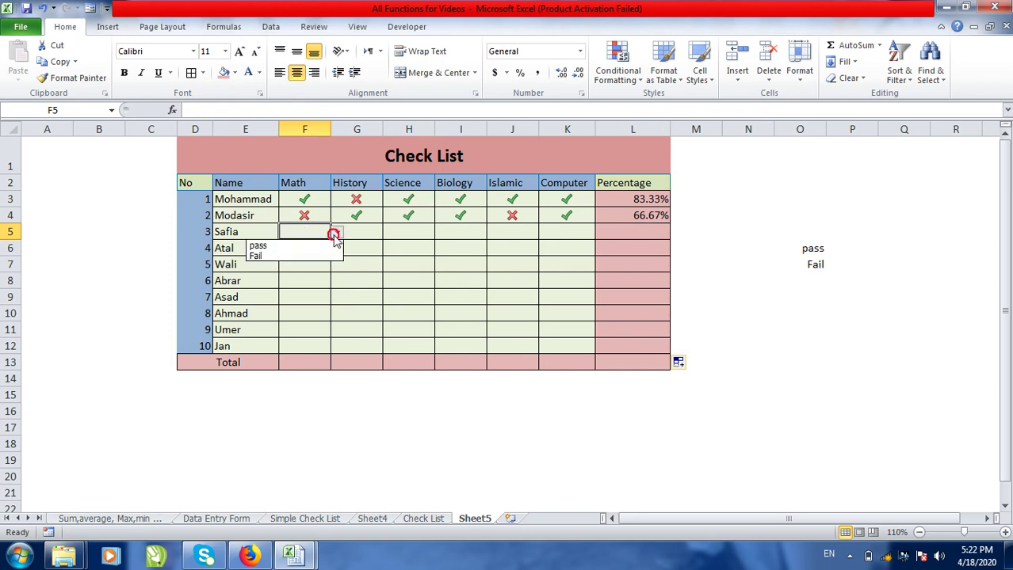
{"action": "left_click", "coordinate": [295, 245]}
{"action": "left_click", "coordinate": [355, 233]}
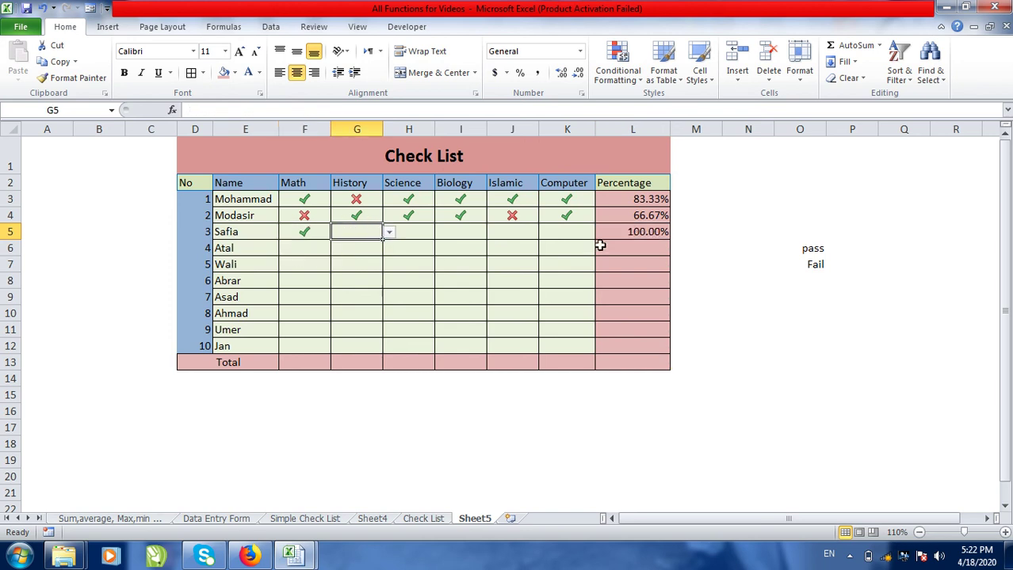
{"action": "left_click", "coordinate": [387, 235]}
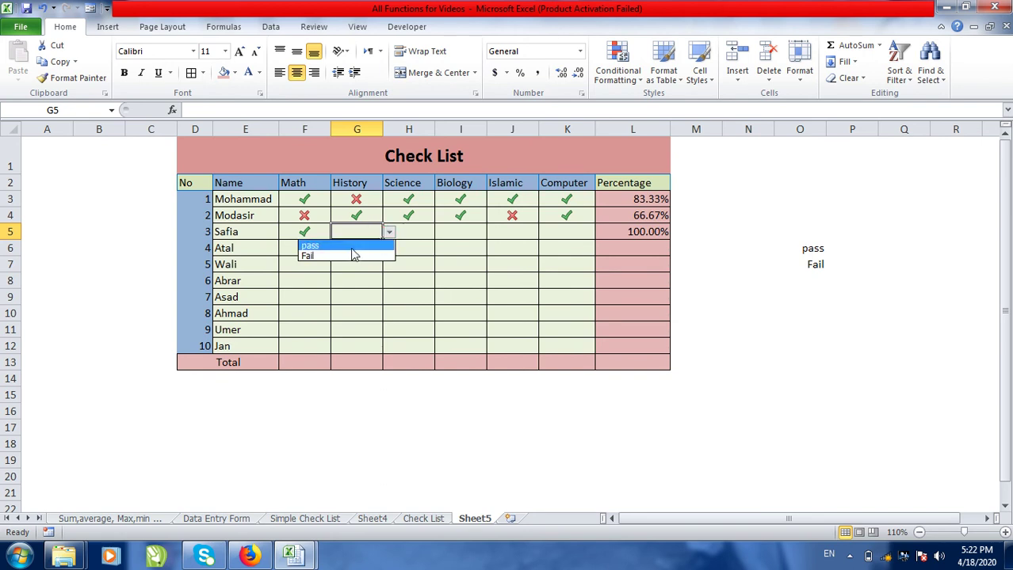
{"action": "left_click", "coordinate": [350, 256]}
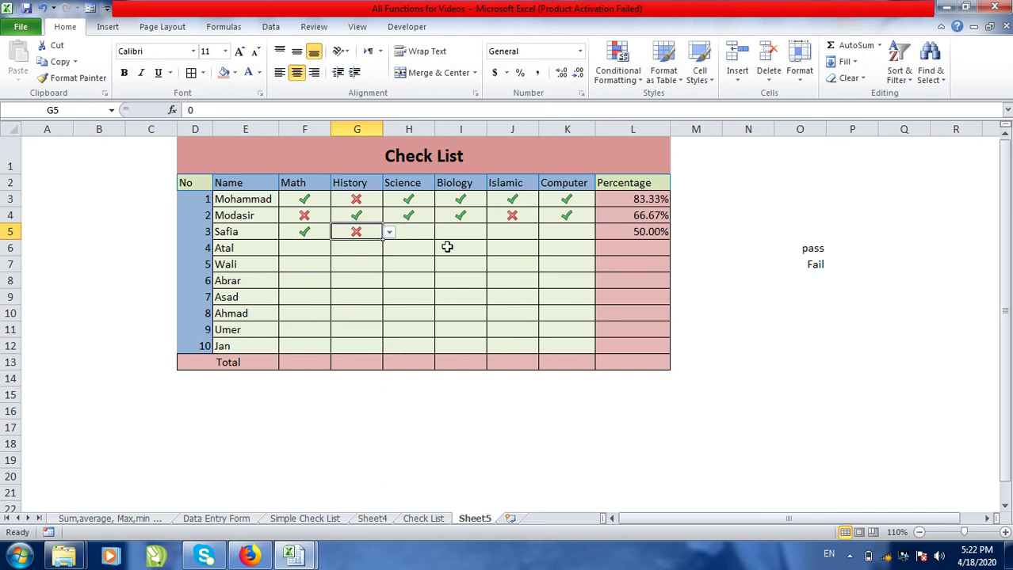
{"action": "left_click", "coordinate": [420, 236]}
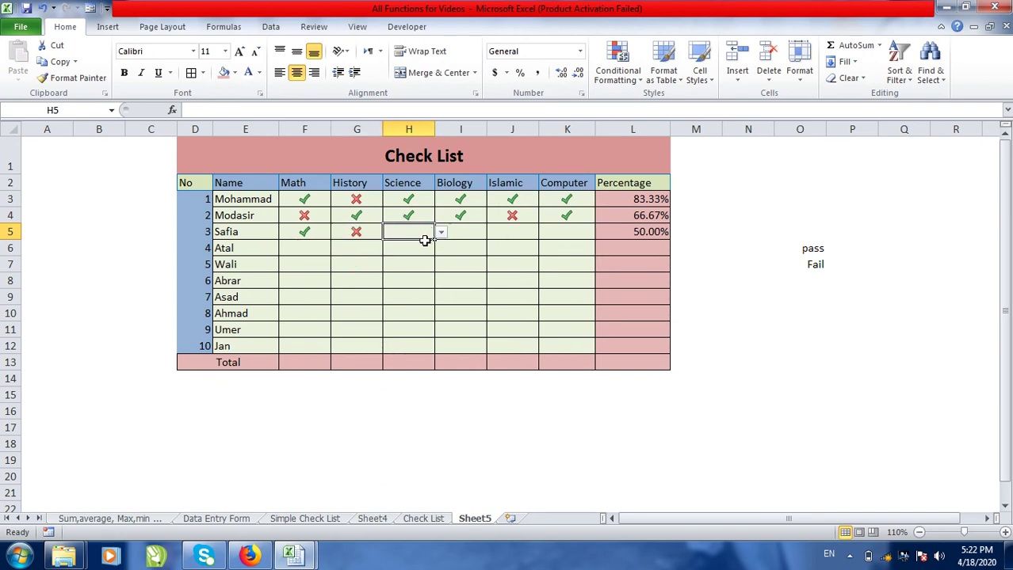
Step: Enter the formula =SUM(L3:L12) in cell L13, the Total row of the Percentage column
{"action": "left_click", "coordinate": [637, 363]}
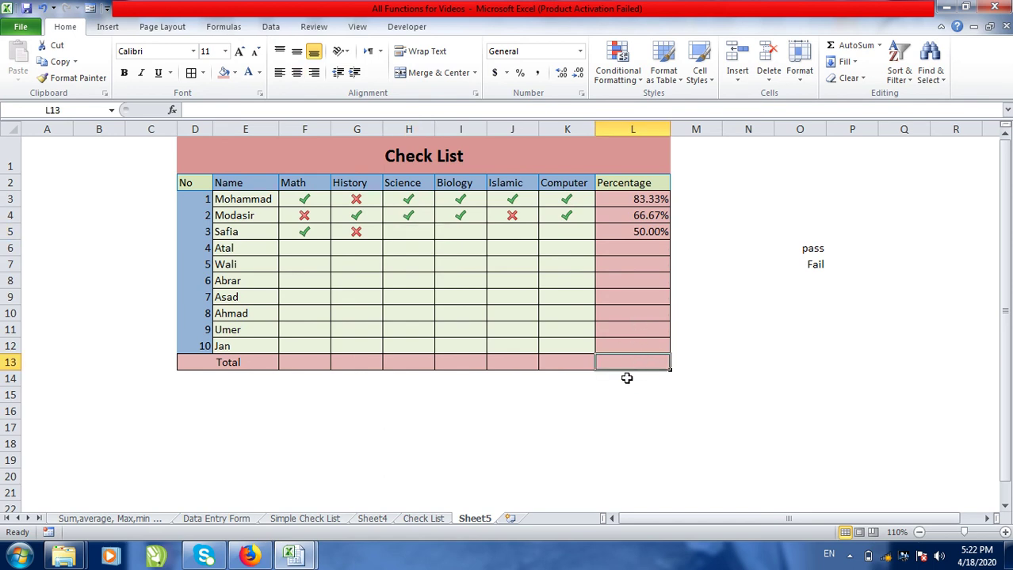
{"action": "type", "text": "=sume"}
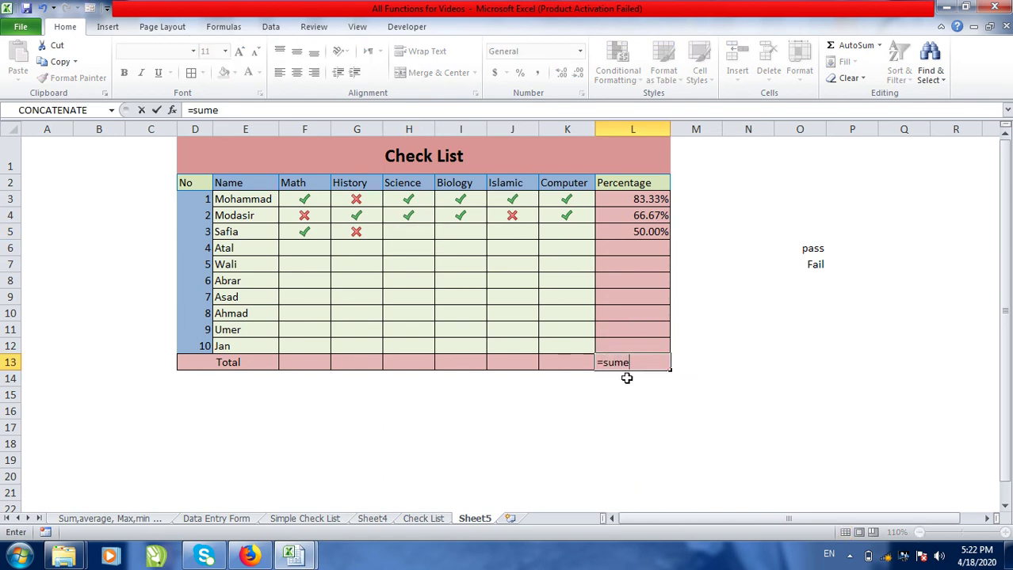
{"action": "key", "text": "BackSpace"}
{"action": "type", "text": "("}
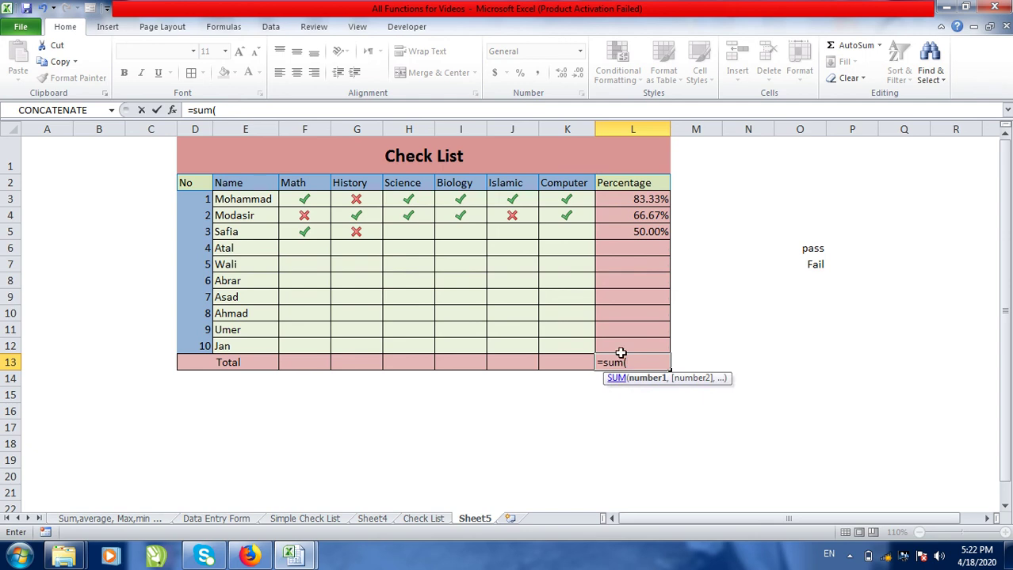
{"action": "left_click_drag", "start_coordinate": [624, 198], "coordinate": [616, 341]}
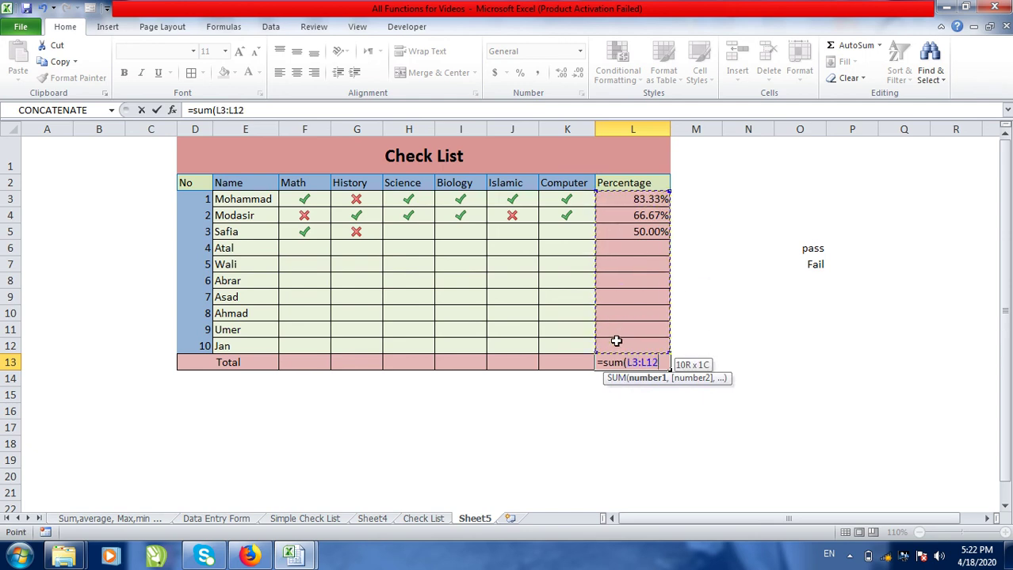
{"action": "type", "text": ")"}
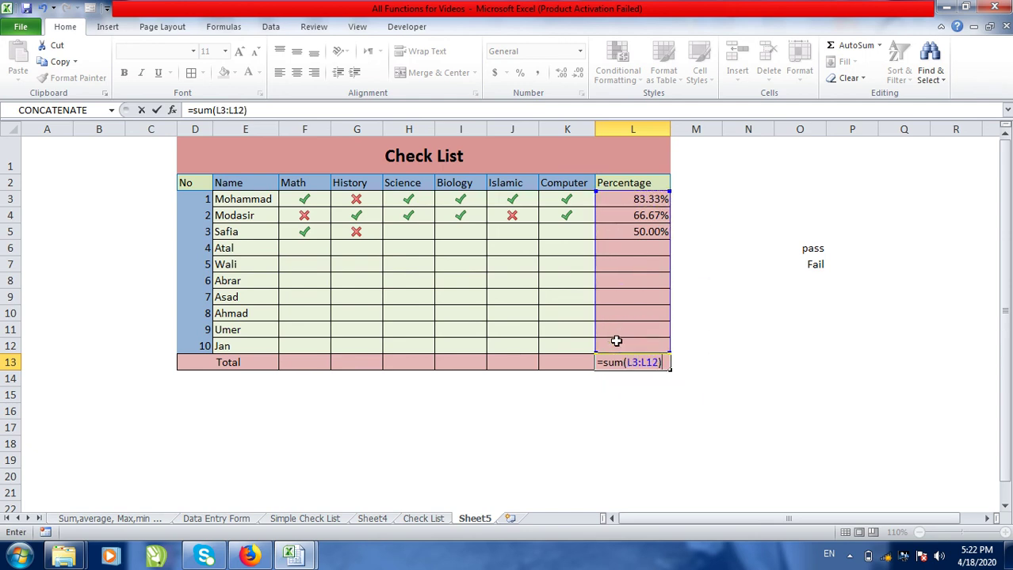
{"action": "key", "text": "Return"}
Step: Enter =AVERAGE(F3:F12) in F13, the Math cell of the Total row, and fill it across to K13
{"action": "left_click", "coordinate": [312, 358]}
{"action": "type", "text": "="}
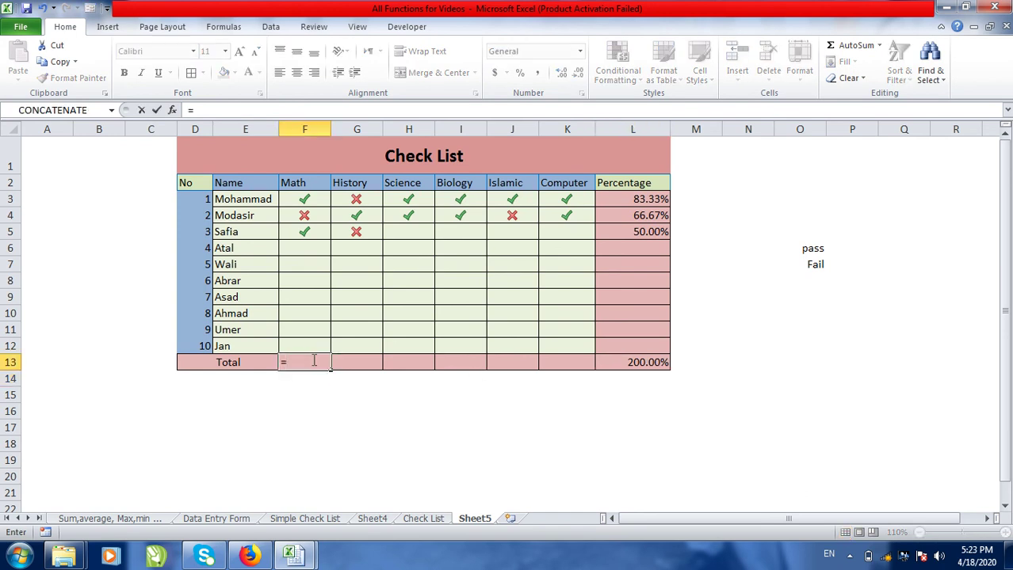
{"action": "type", "text": "a"}
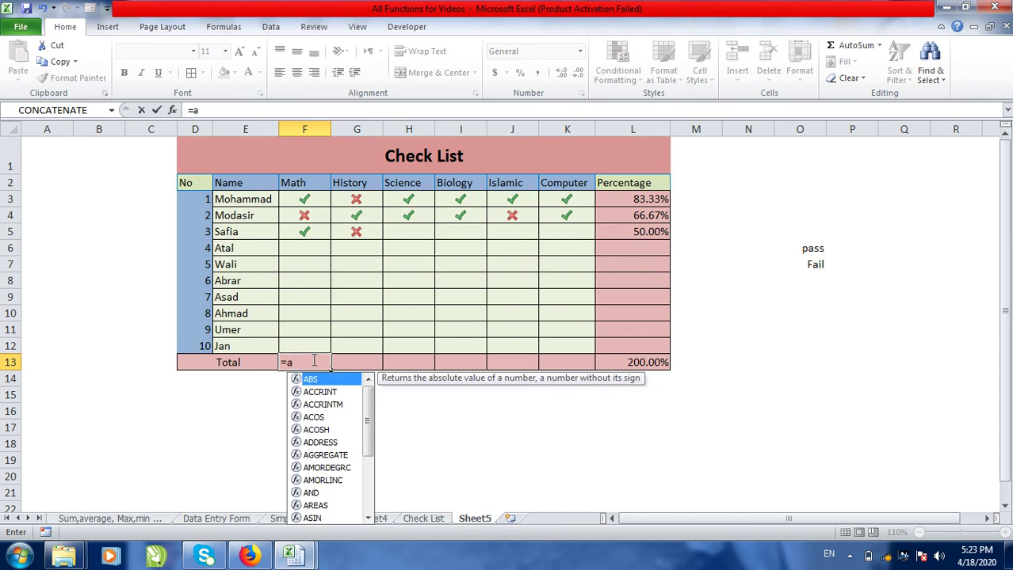
{"action": "type", "text": "v"}
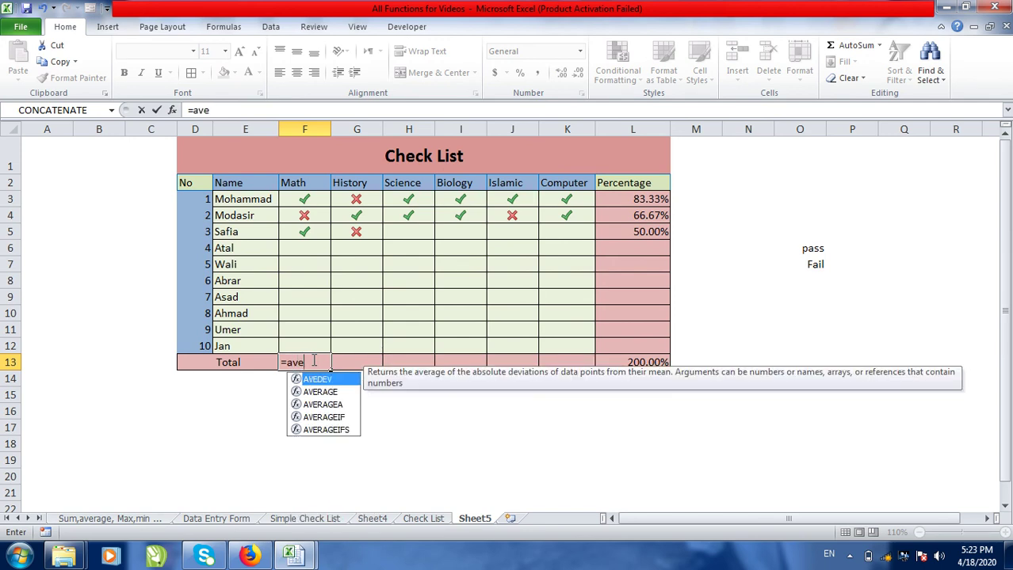
{"action": "type", "text": "e"}
{"action": "double_click", "coordinate": [313, 392]}
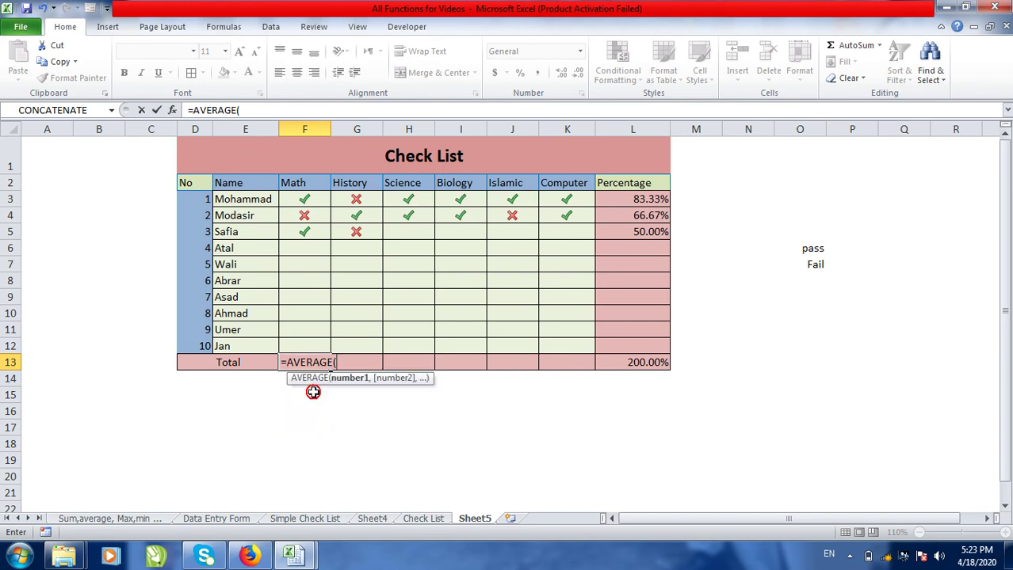
{"action": "left_click_drag", "start_coordinate": [303, 203], "coordinate": [301, 345]}
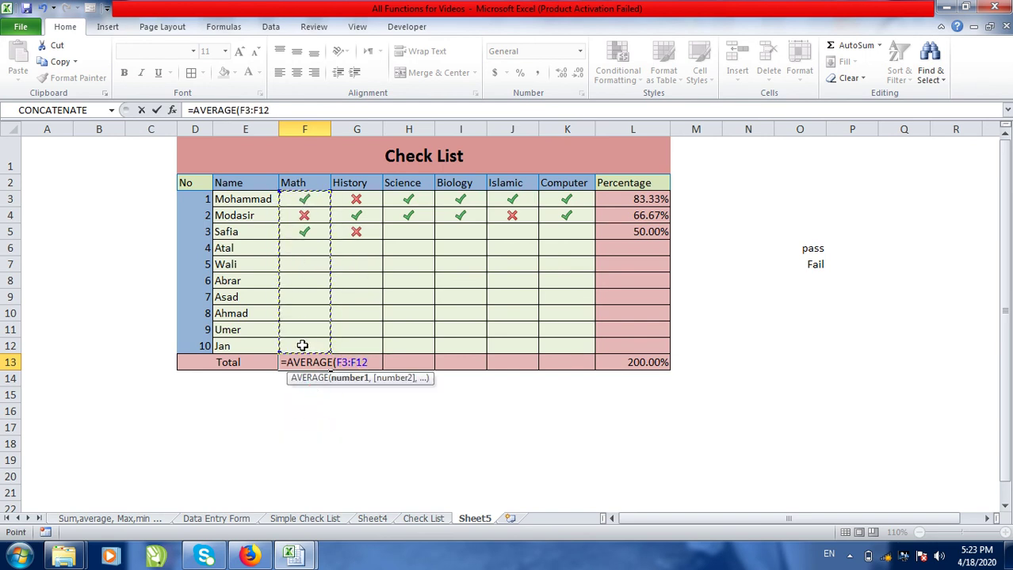
{"action": "type", "text": ")"}
{"action": "key", "text": "Return"}
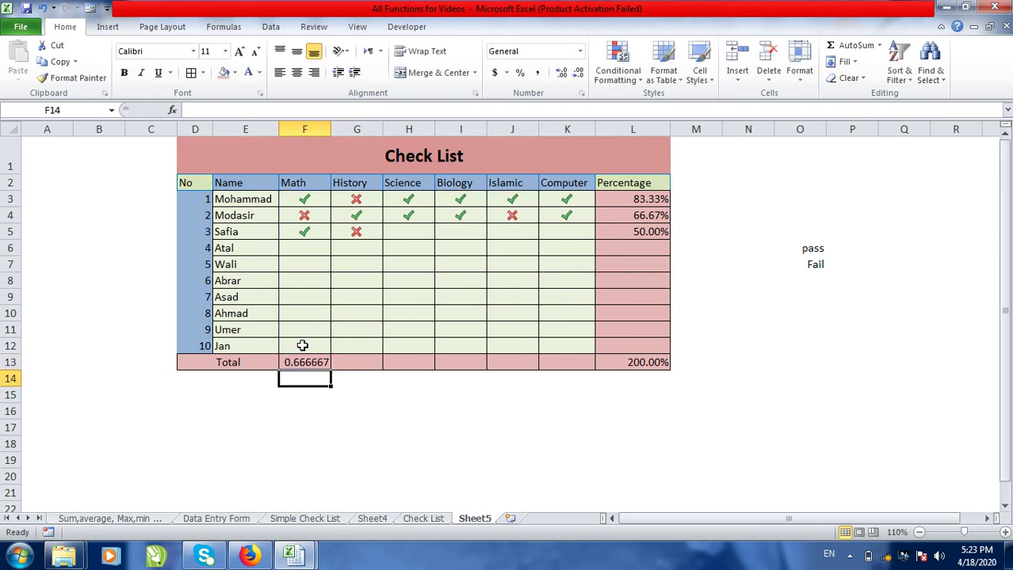
{"action": "key", "text": "Up"}
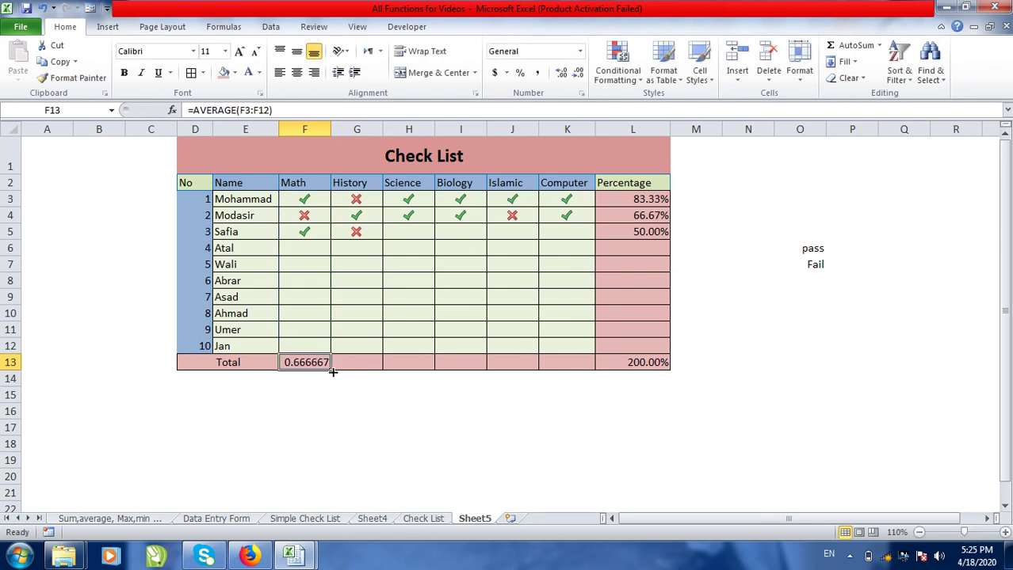
{"action": "left_click_drag", "start_coordinate": [331, 371], "coordinate": [574, 366]}
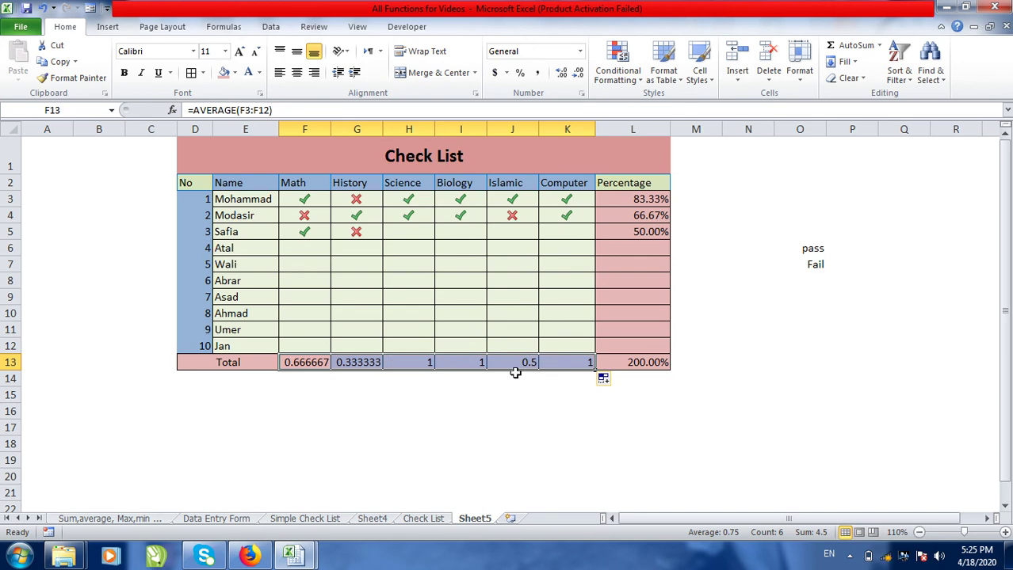
Step: Clear the Science marks in H3:H4 and check the average formula in H13
{"action": "left_click_drag", "start_coordinate": [410, 198], "coordinate": [412, 210]}
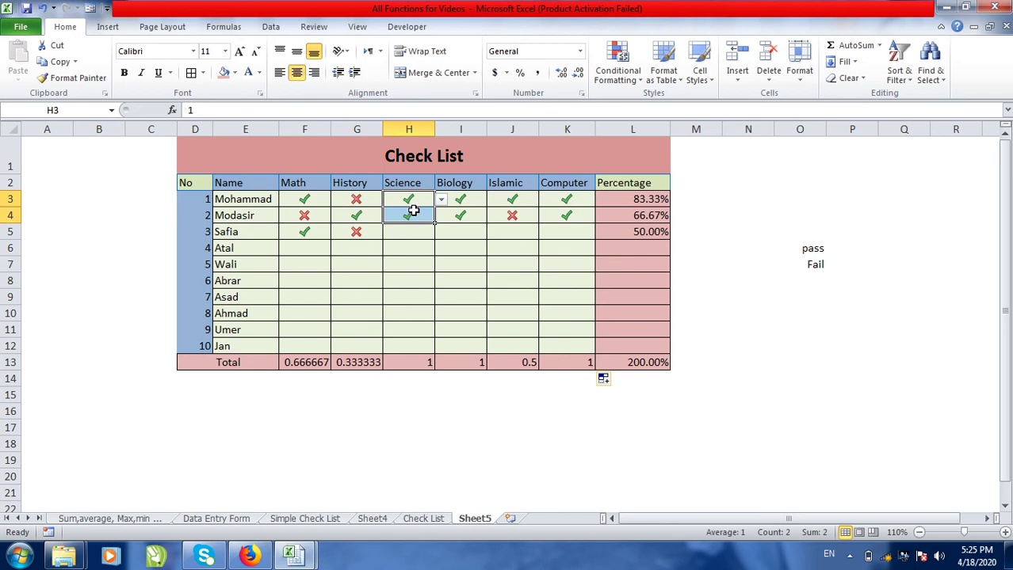
{"action": "key", "text": "Delete"}
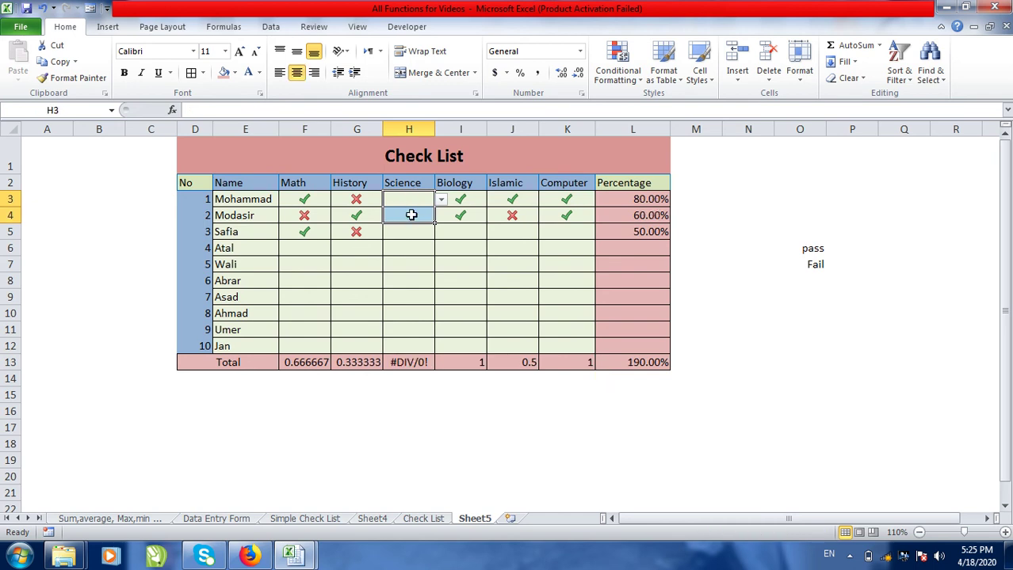
{"action": "left_click", "coordinate": [412, 362]}
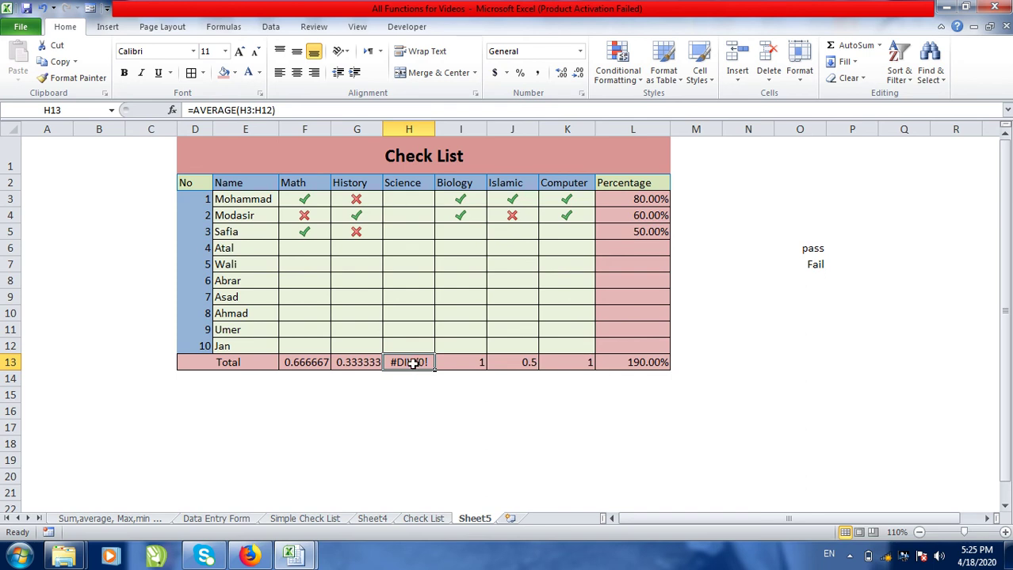
Step: Wrap the average in F13 with an error check so the formula is =IFERROR(AVERAGE(F3:F12),"")
{"action": "left_click", "coordinate": [306, 362]}
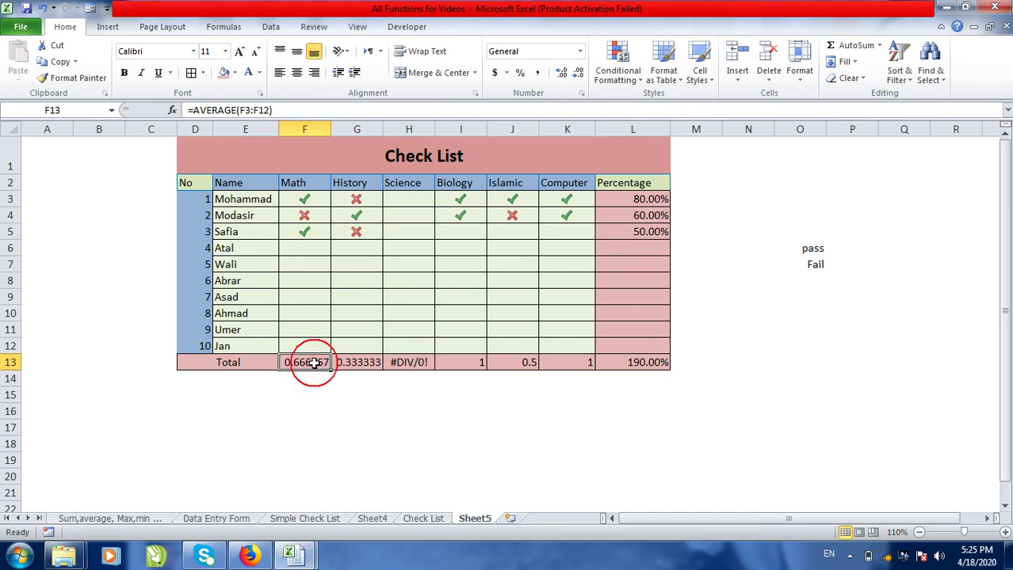
{"action": "left_click", "coordinate": [195, 110]}
{"action": "type", "text": "ife"}
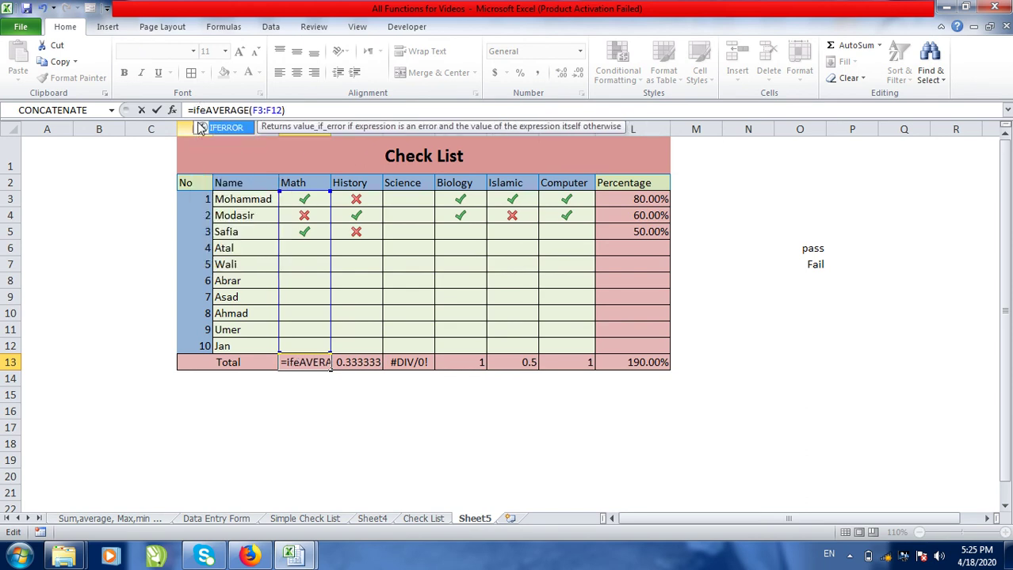
{"action": "double_click", "coordinate": [200, 128]}
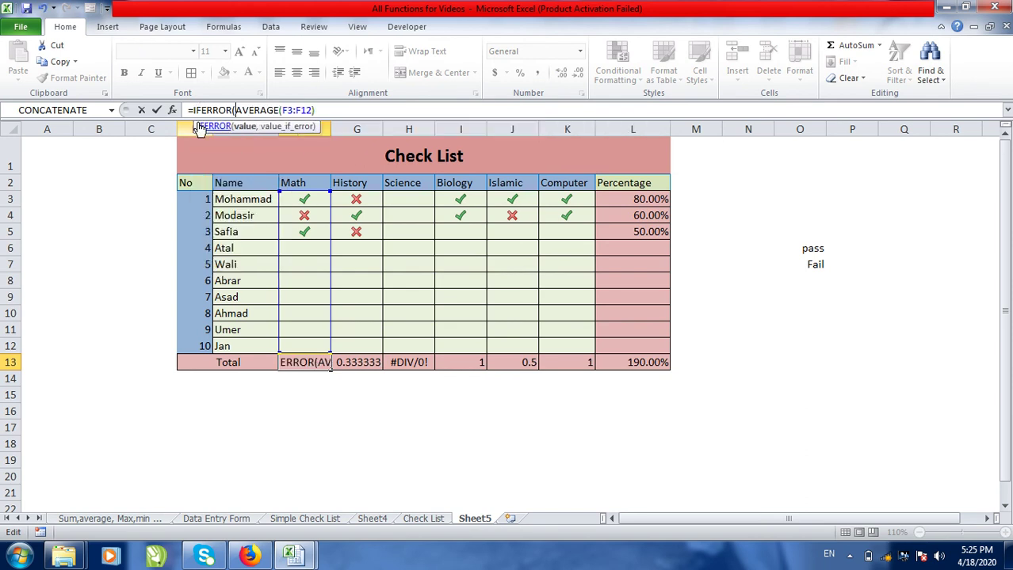
{"action": "left_click", "coordinate": [332, 110]}
{"action": "type", "text": ","}
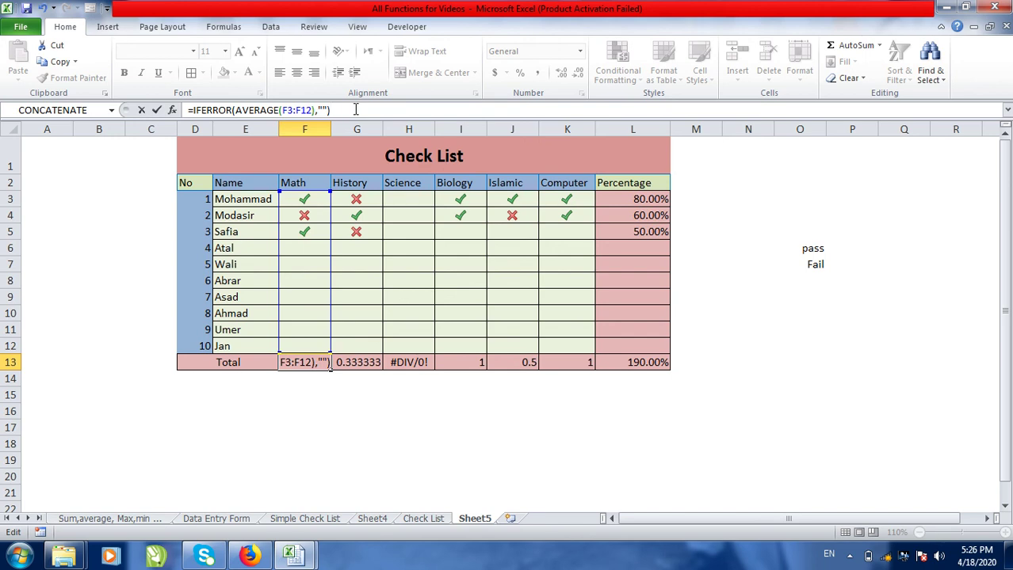
{"action": "key", "text": "Return"}
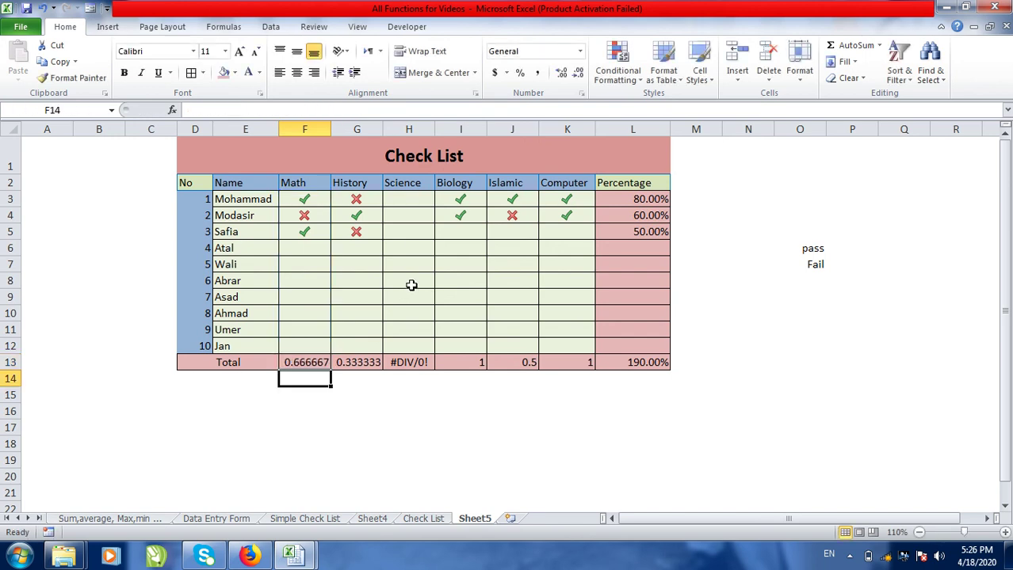
Step: Fill the IFERROR formula from F13 across to K13 and check the copied formula in H13
{"action": "left_click", "coordinate": [302, 363]}
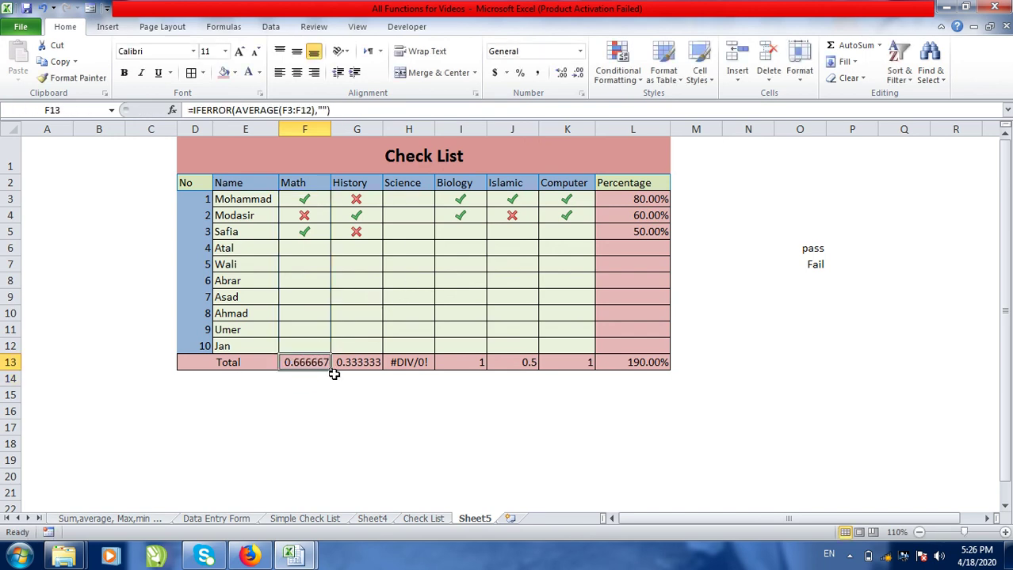
{"action": "left_click_drag", "start_coordinate": [330, 370], "coordinate": [580, 366]}
{"action": "left_click", "coordinate": [420, 364]}
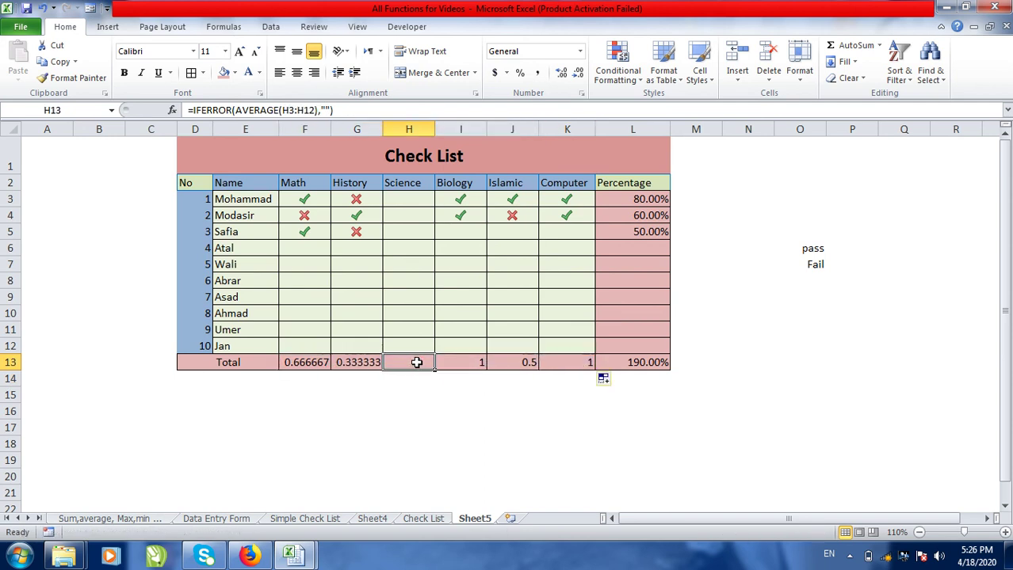
{"action": "left_click", "coordinate": [452, 362]}
{"action": "left_click", "coordinate": [416, 363]}
{"action": "left_click", "coordinate": [450, 278]}
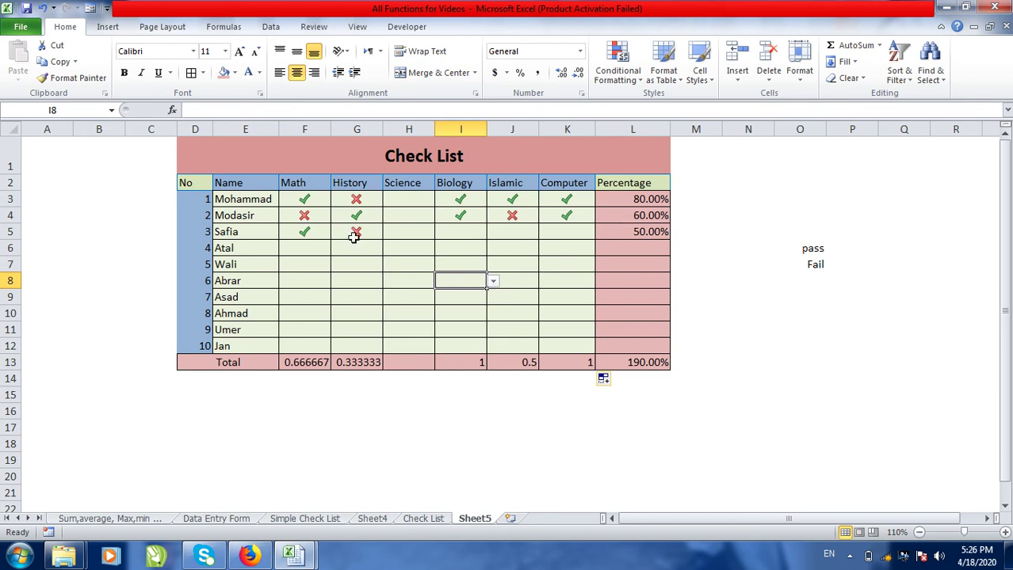
{"action": "left_click", "coordinate": [309, 200]}
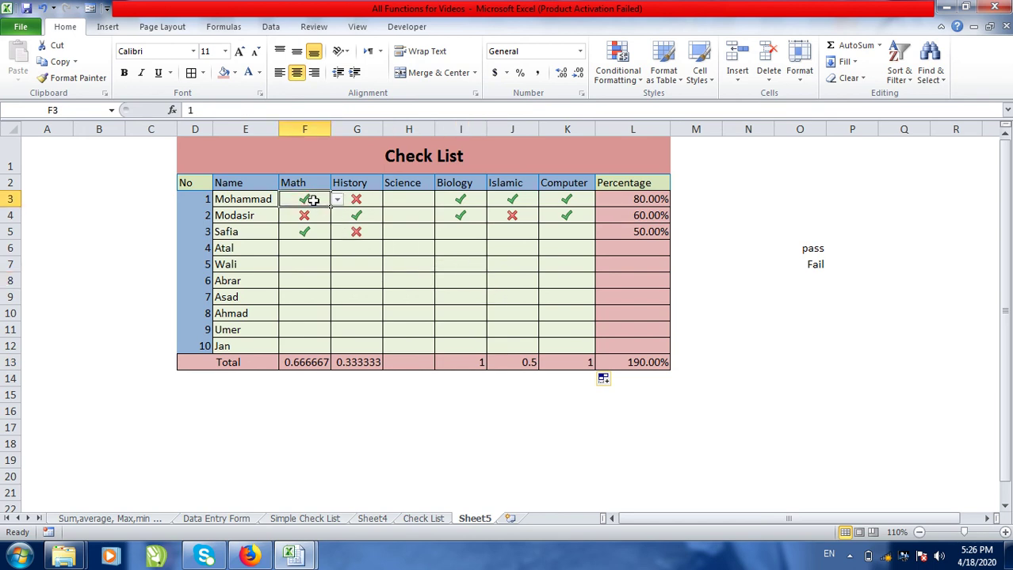